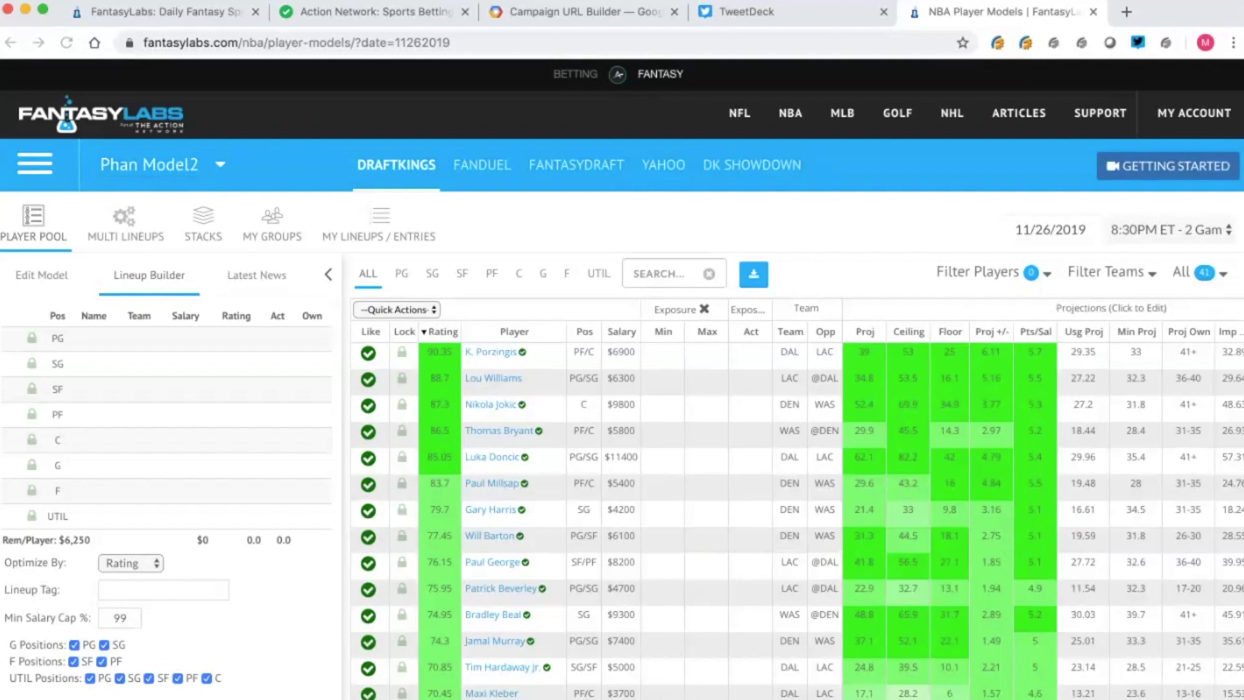
scroll(985, 512, "right", 1)
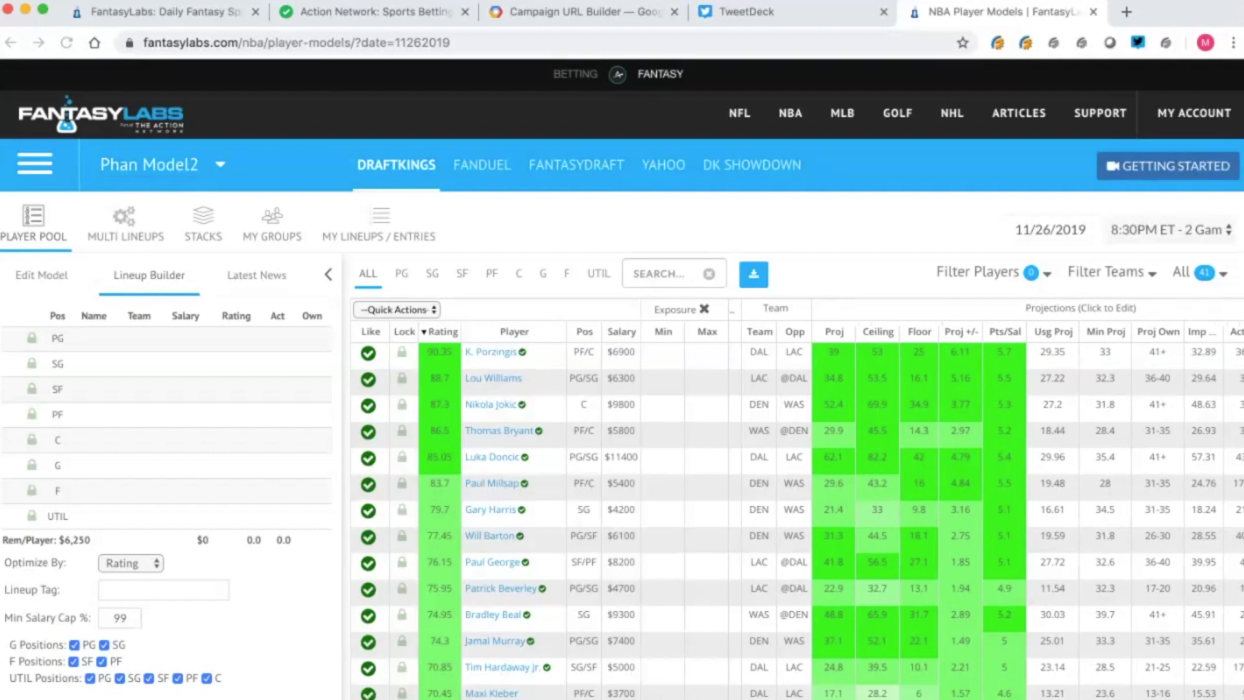
scroll(985, 499, "left", 1)
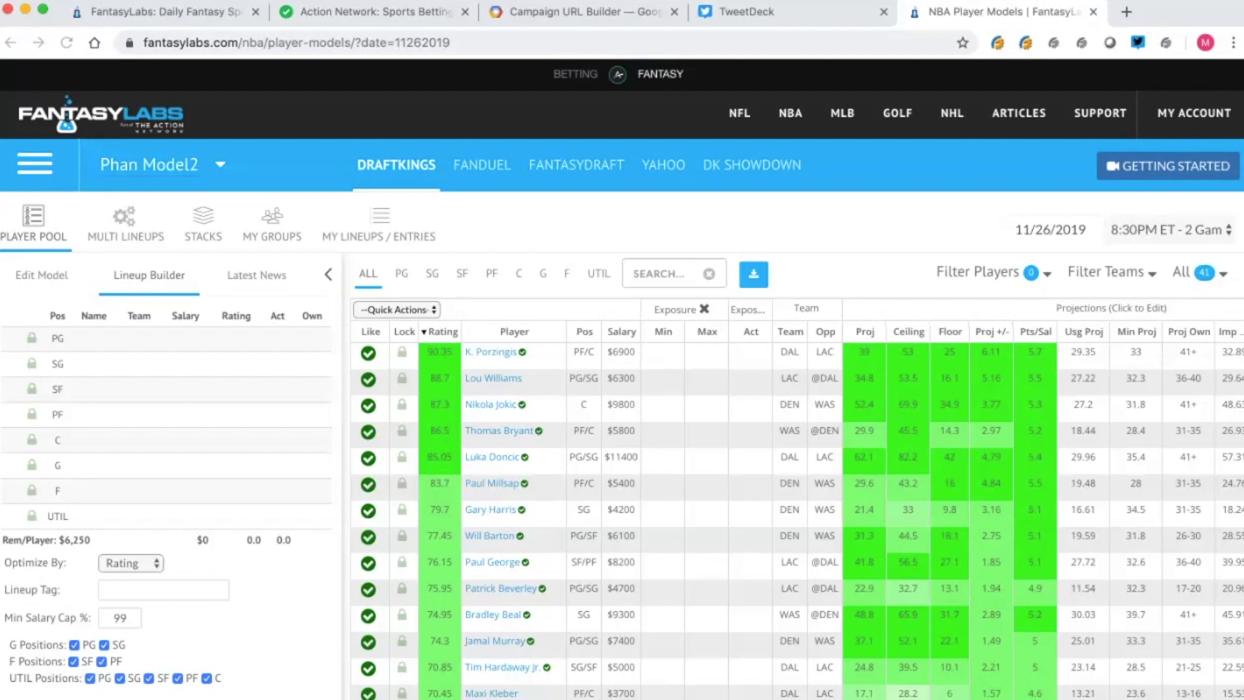
View the rating weights of Phan Model2 and return to the Lineup Builder.
left_click(41, 275)
left_click(42, 275)
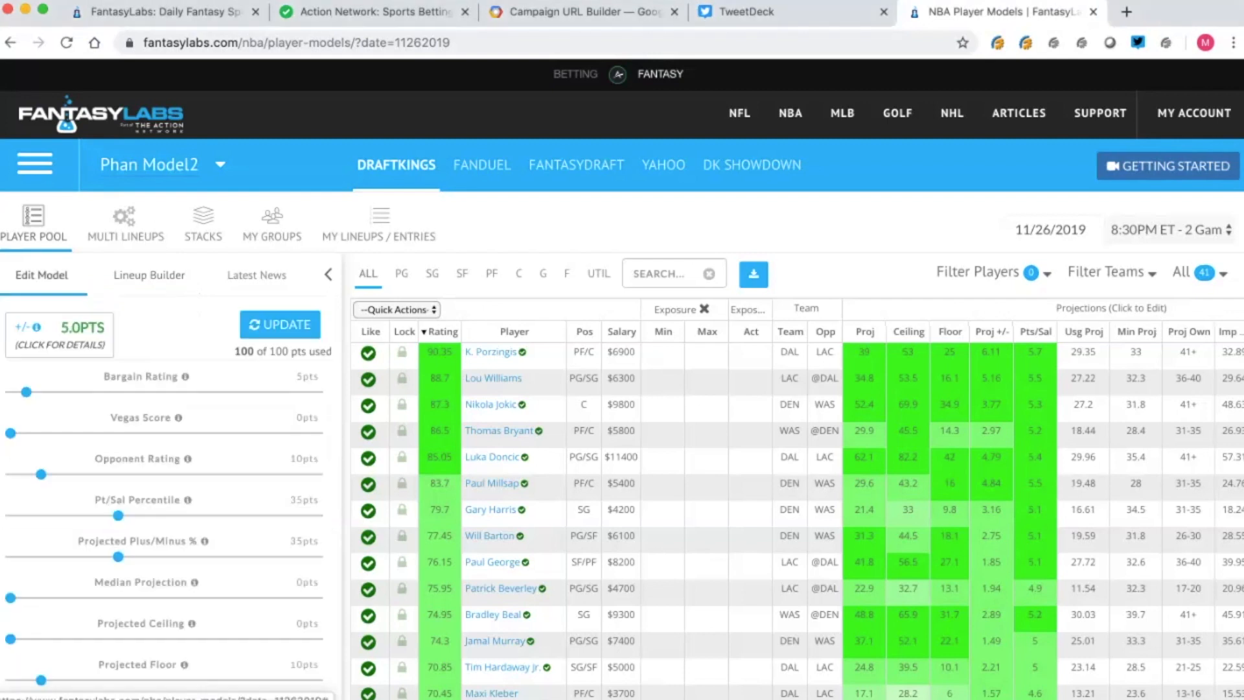
left_click(149, 276)
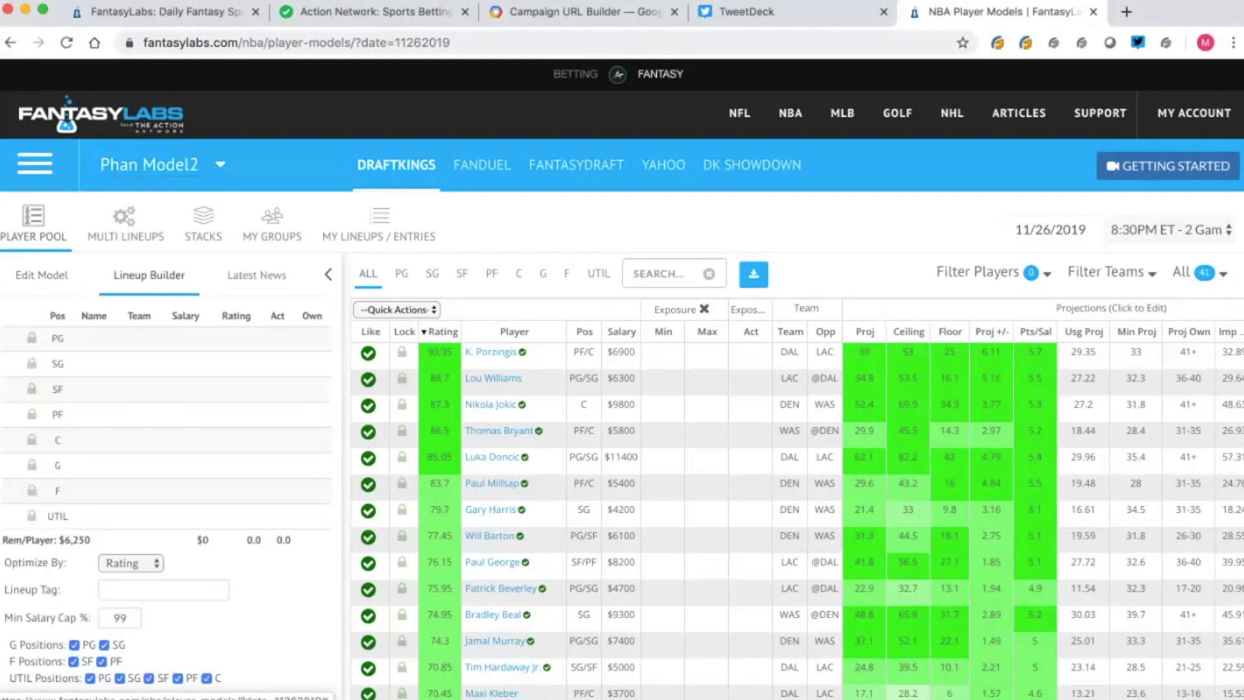
scroll(166, 492, "down", 1)
scroll(166, 492, "up", 1)
scroll(166, 499, "up", 1)
View the player pools for FanDuel, FantasyDraft, Yahoo and DK Showdown, ending back on DraftKings.
left_click(482, 165)
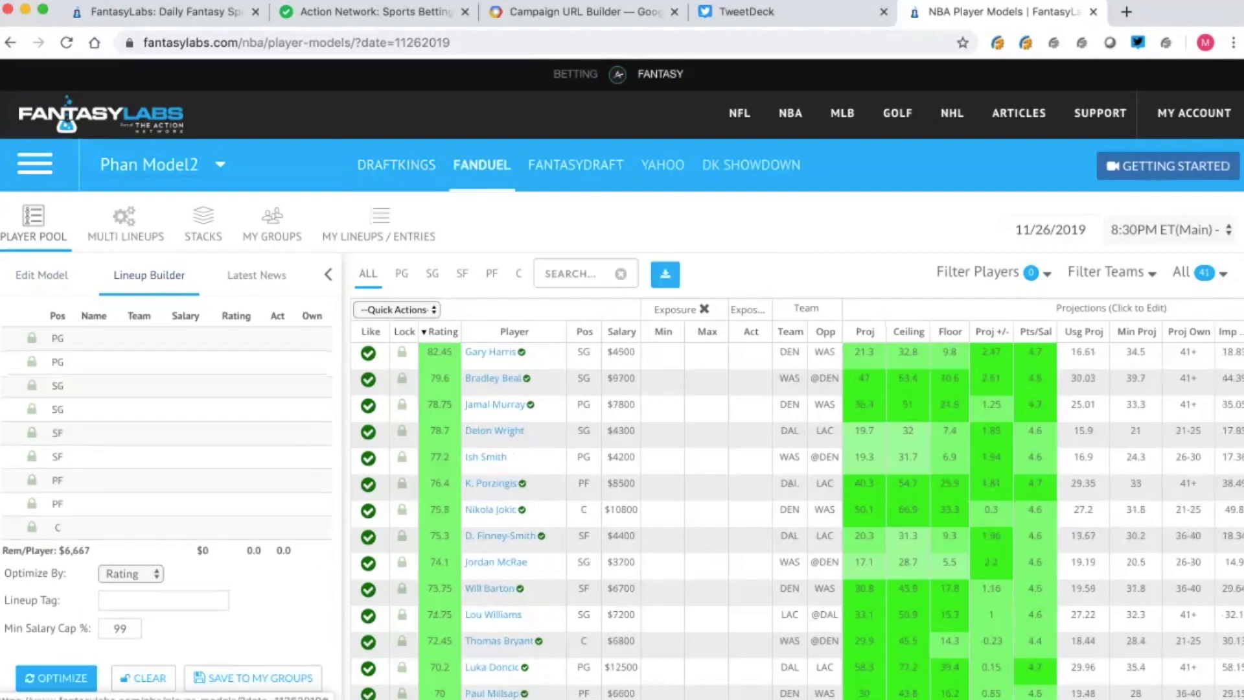
left_click(576, 166)
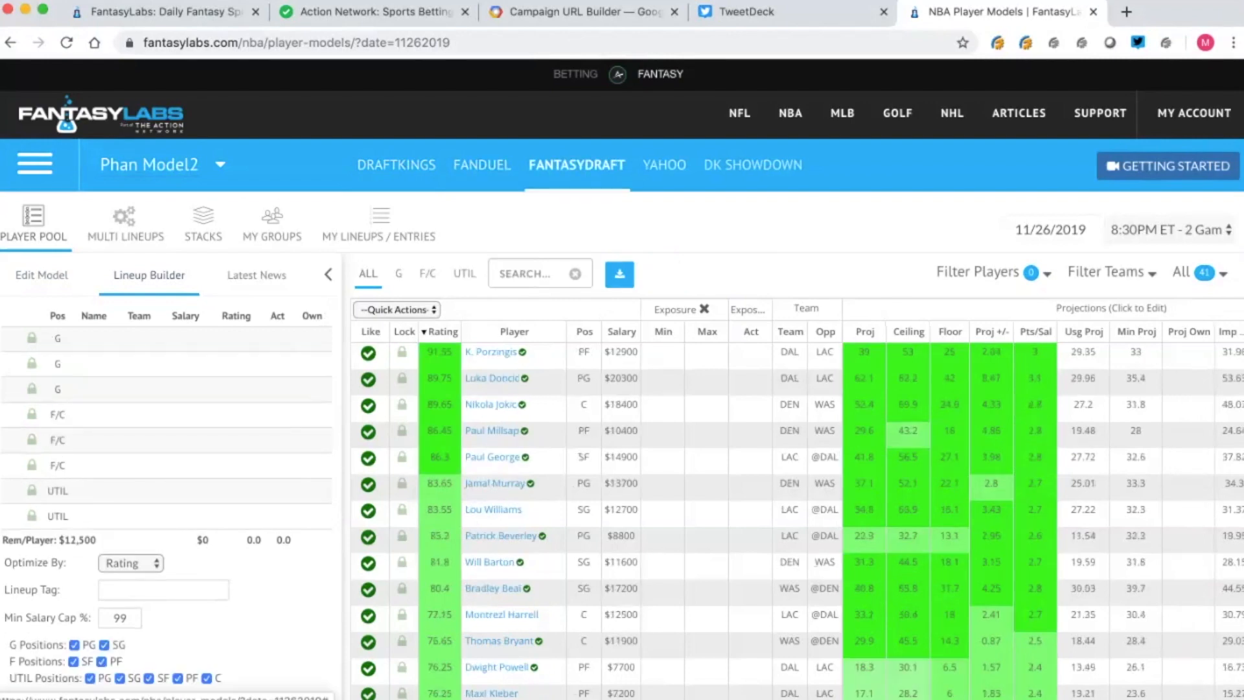
left_click(663, 166)
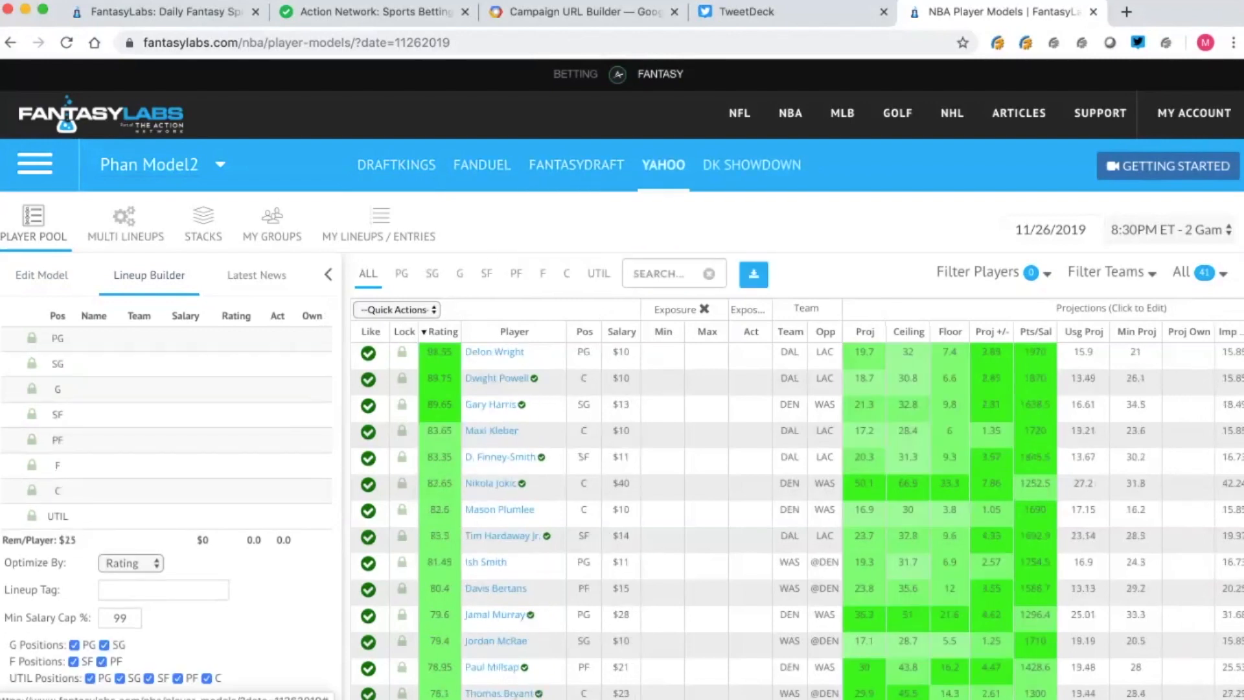
left_click(752, 165)
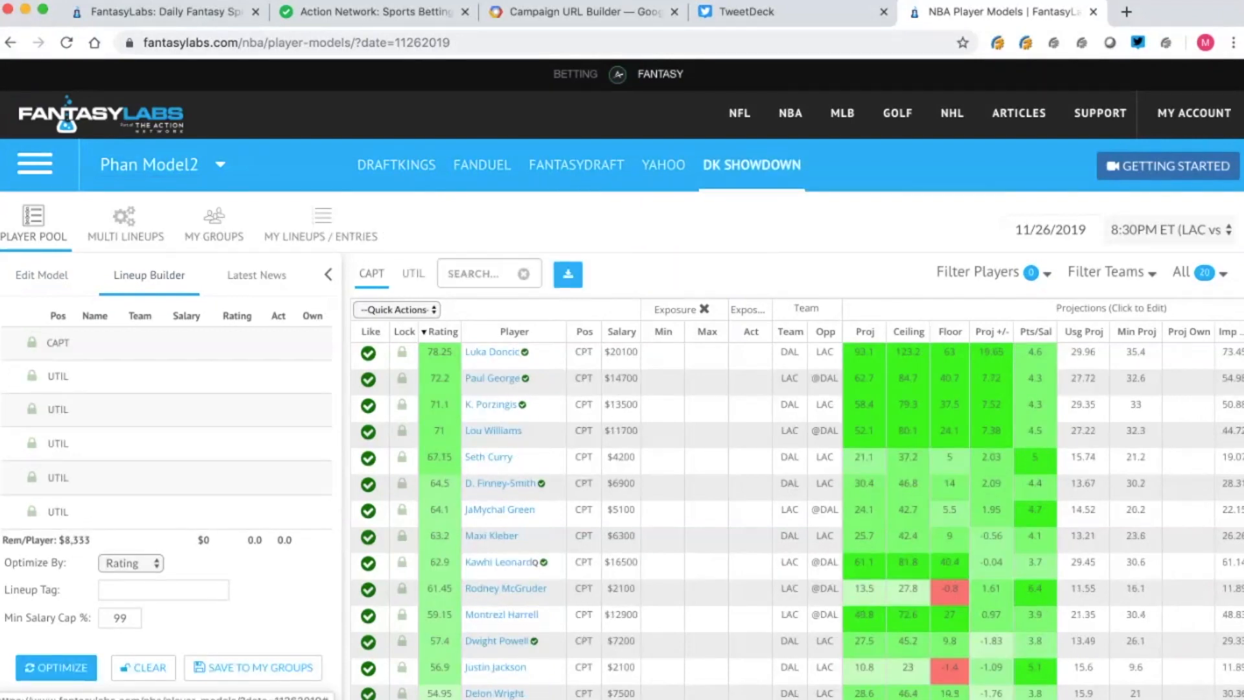
left_click(397, 165)
Check which game slates are offered for DraftKings and DK Showdown, ending on the DraftKings slate.
left_click(1170, 230)
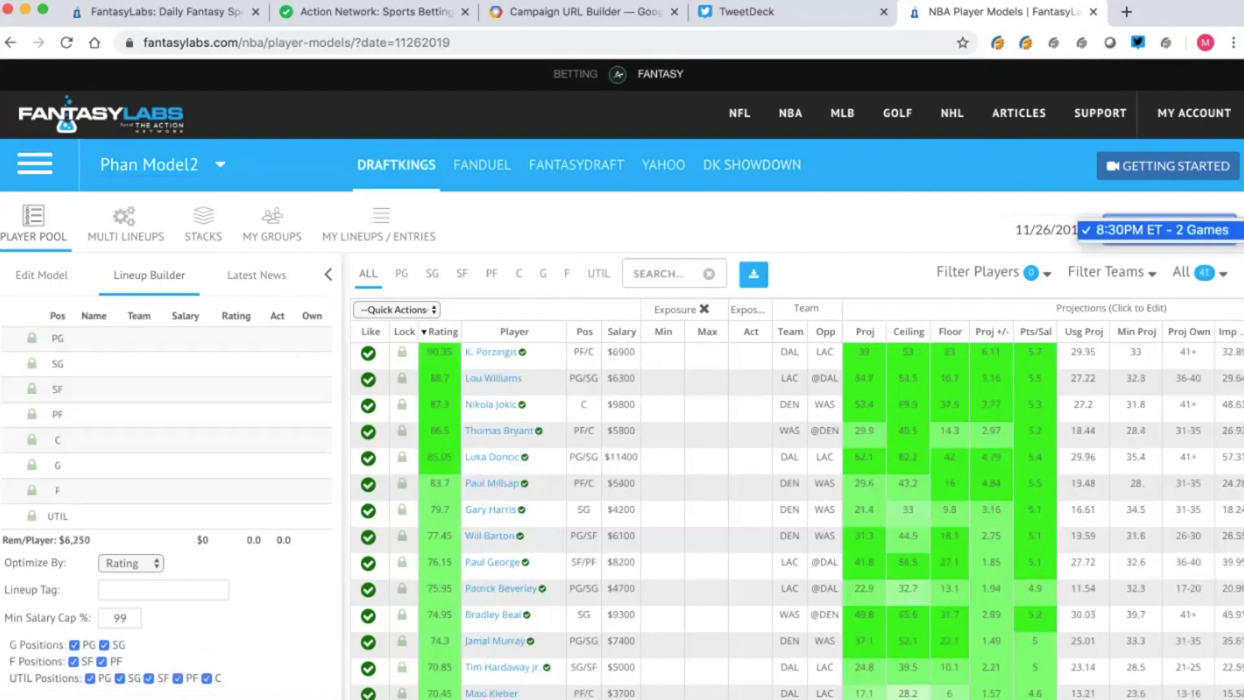
left_click(1170, 230)
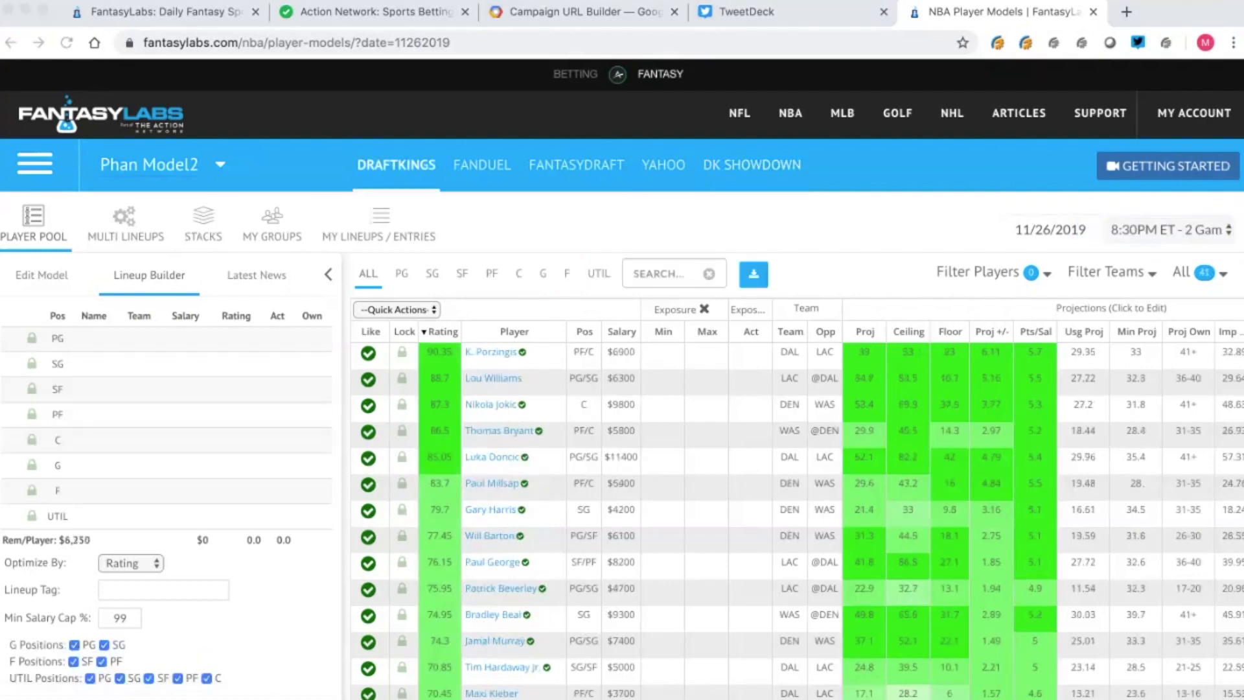
left_click(752, 165)
left_click(1171, 230)
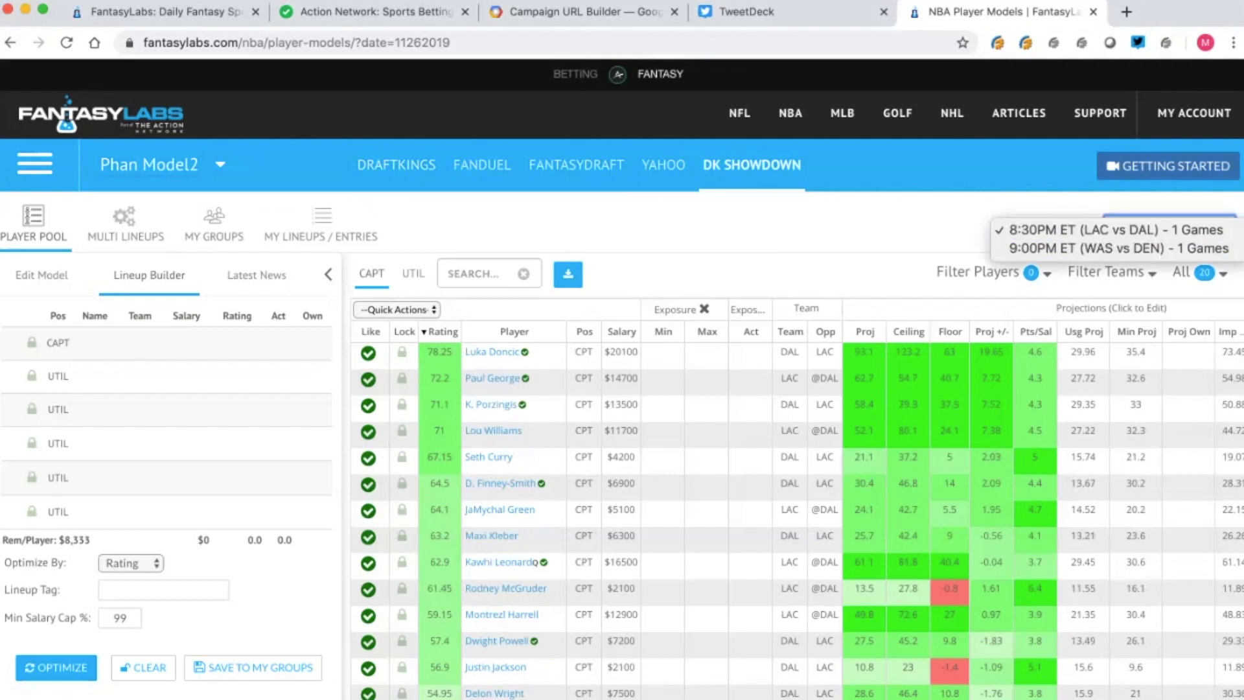
left_click(1170, 230)
left_click(396, 165)
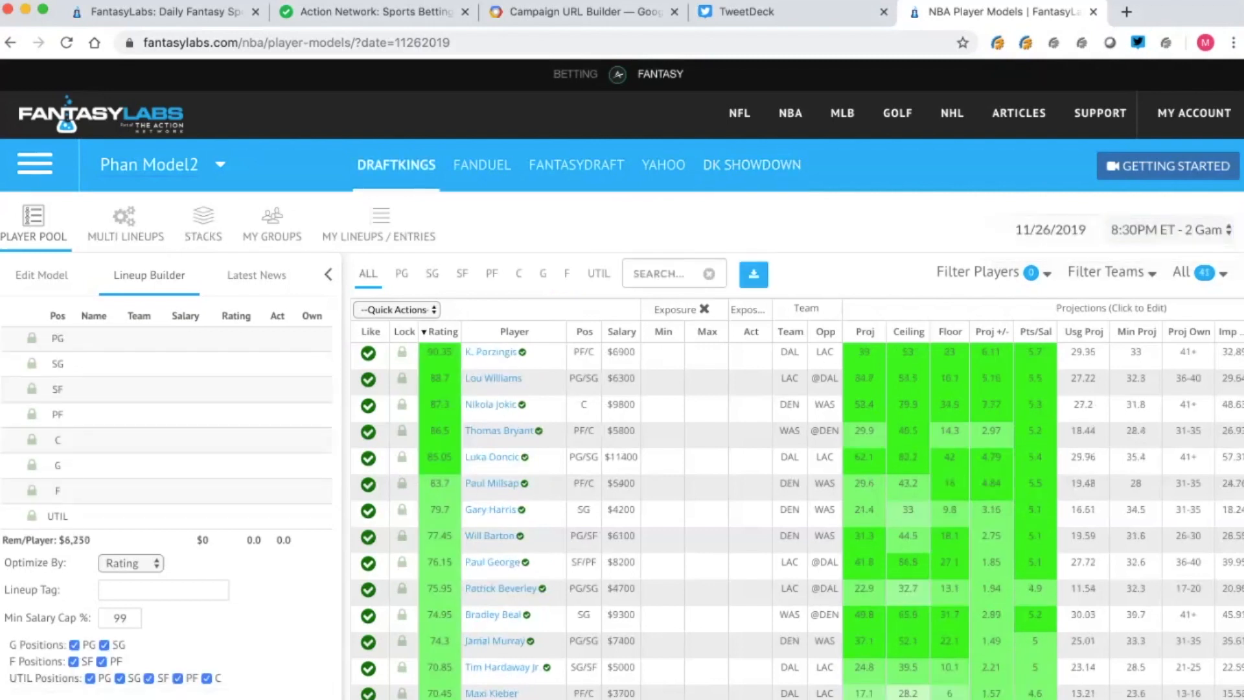
left_click(1170, 230)
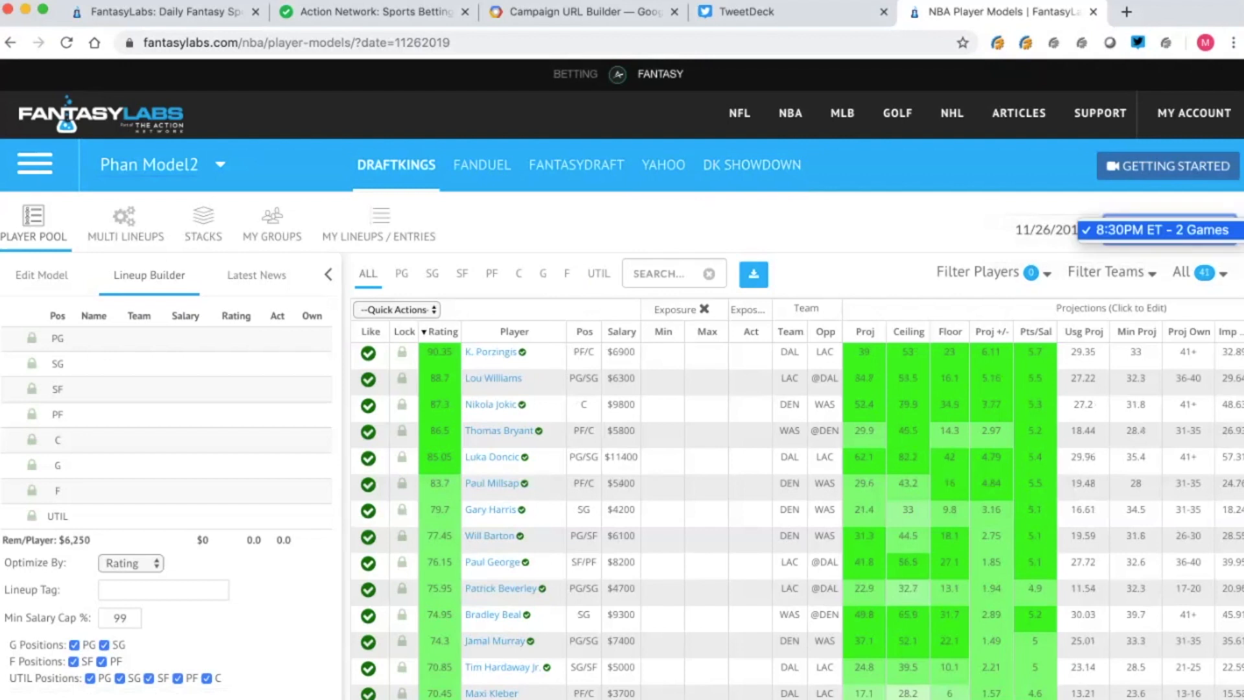
left_click(1166, 230)
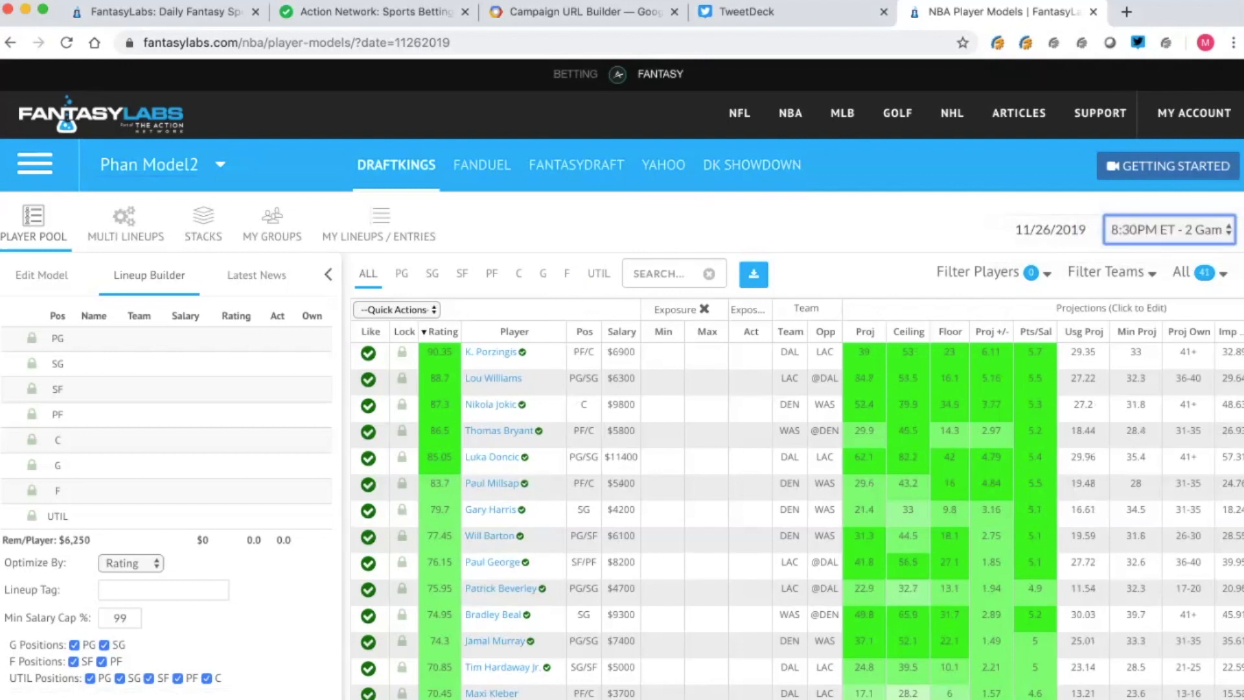
Try to optimize a DraftKings lineup without any locked players, and clear the lineup.
scroll(166, 505, "down", 2)
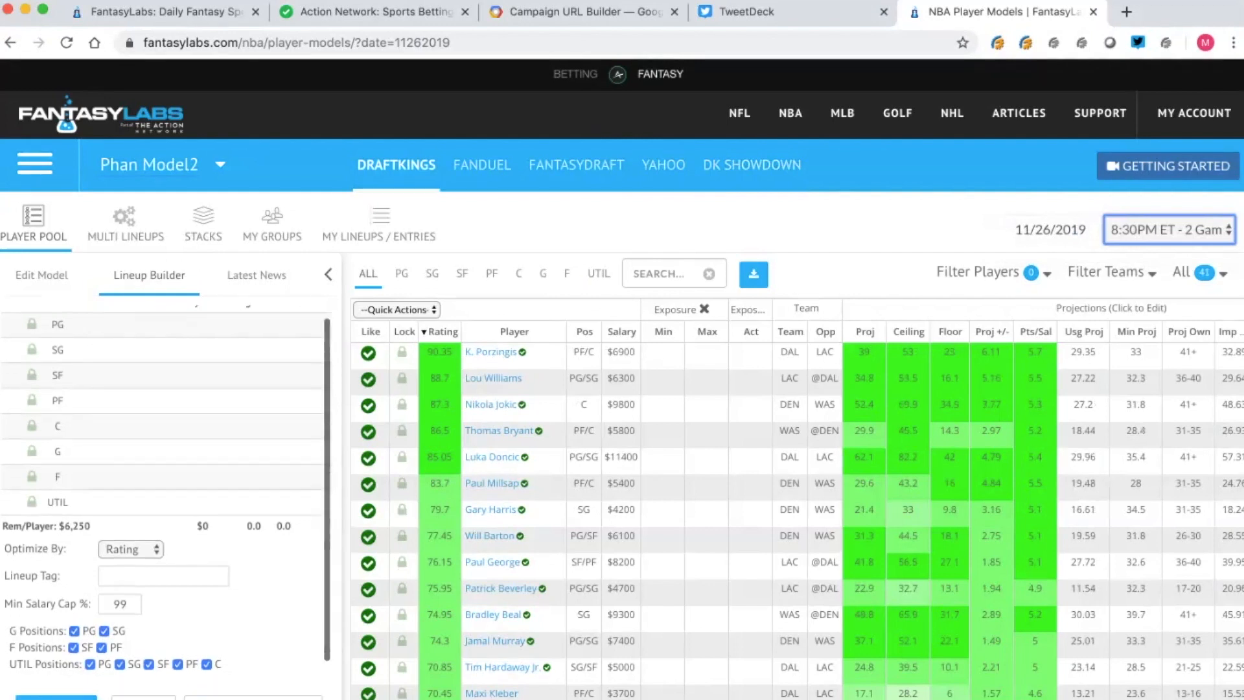
scroll(166, 506, "up", 2)
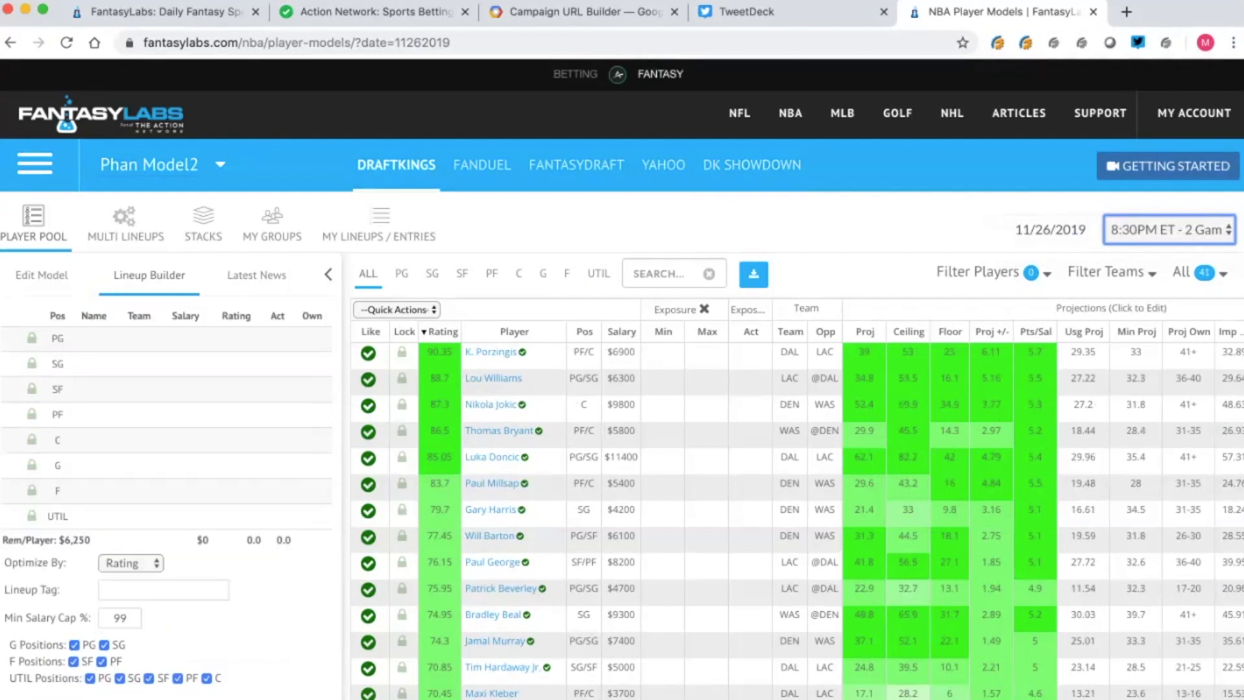
scroll(166, 505, "down", 2)
left_click(60, 658)
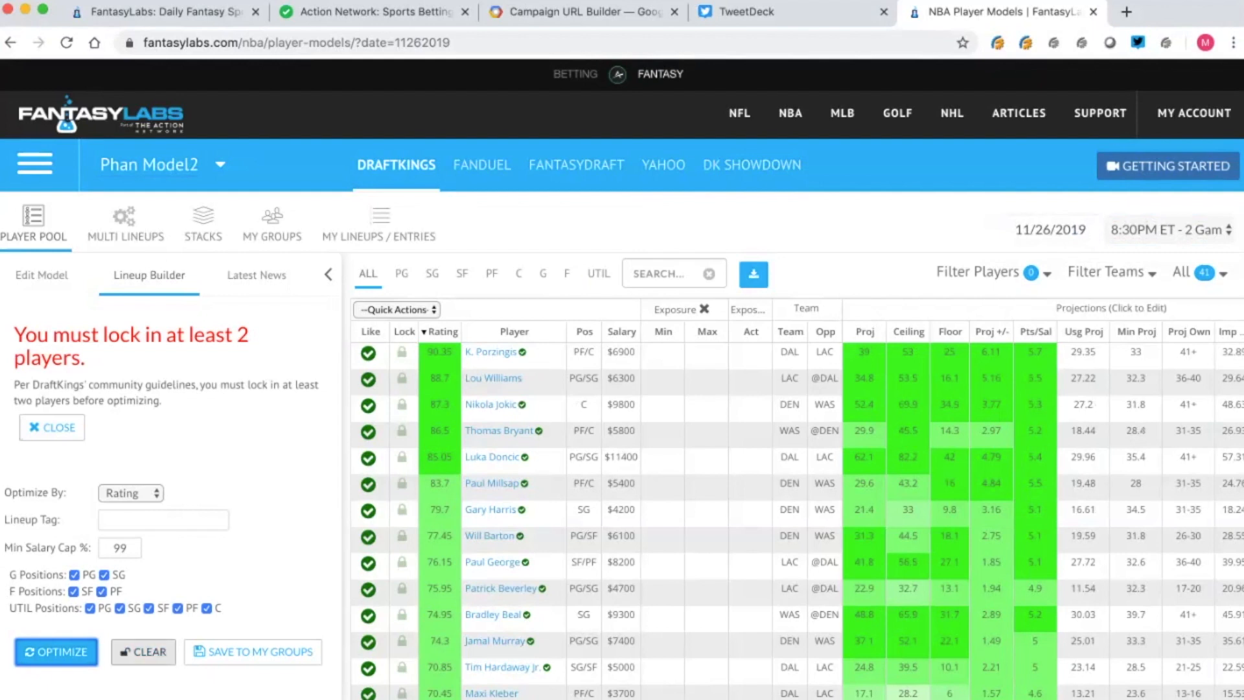
left_click(143, 651)
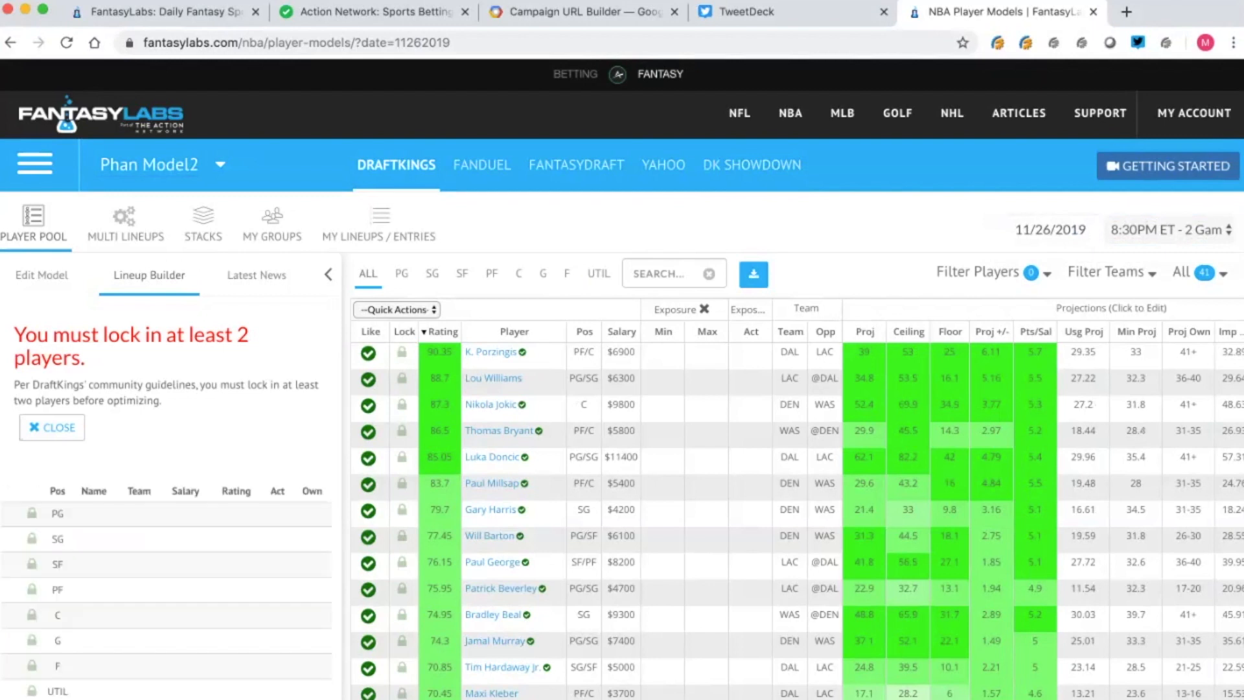
Examine the available Optimize By criteria for the lineup without changing the selection.
scroll(143, 651, "down", 1)
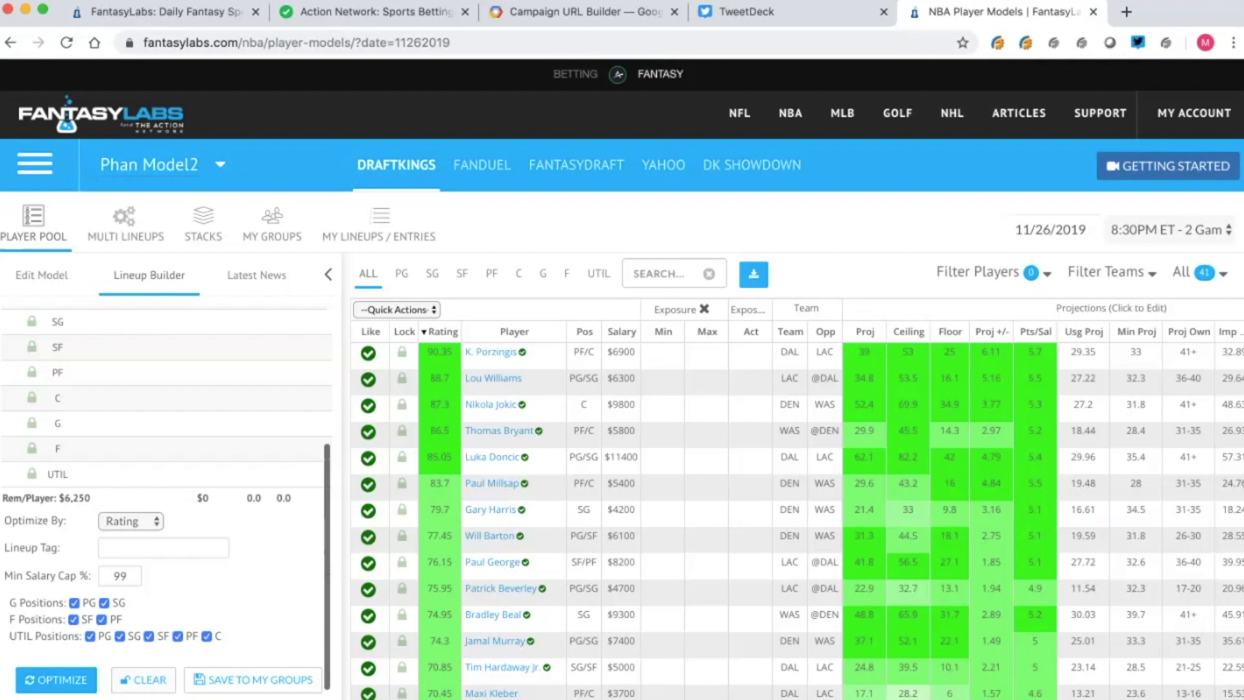
left_click(131, 521)
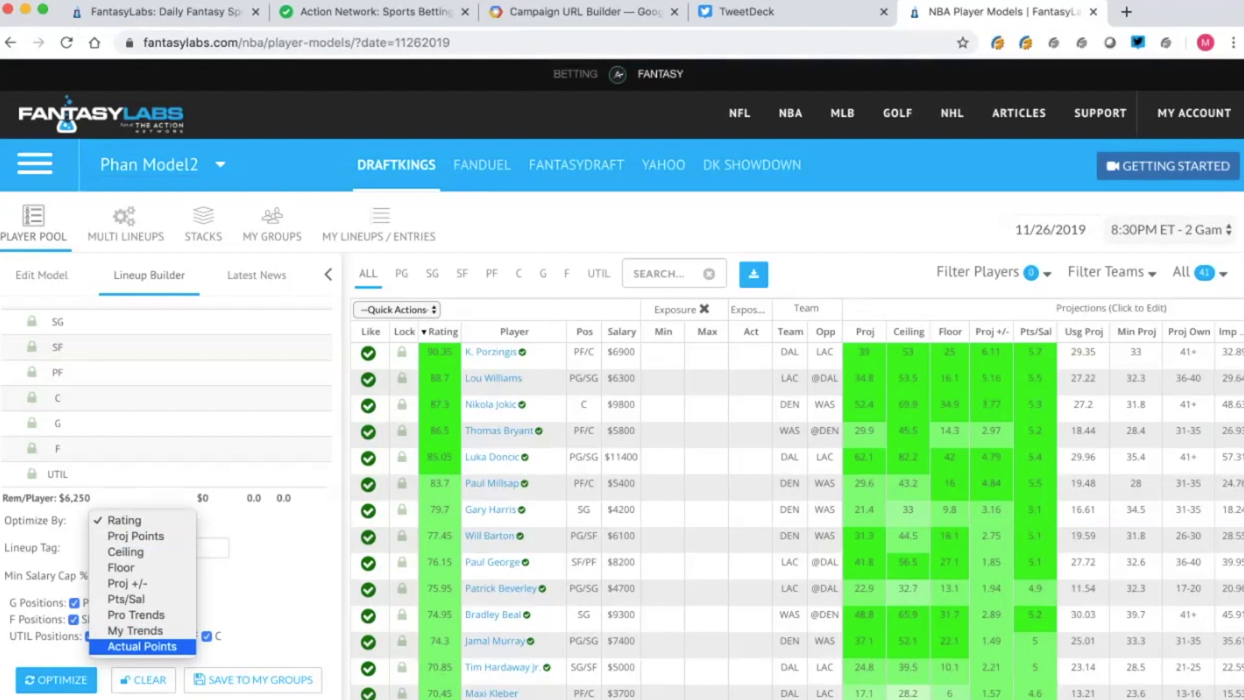
key("Escape")
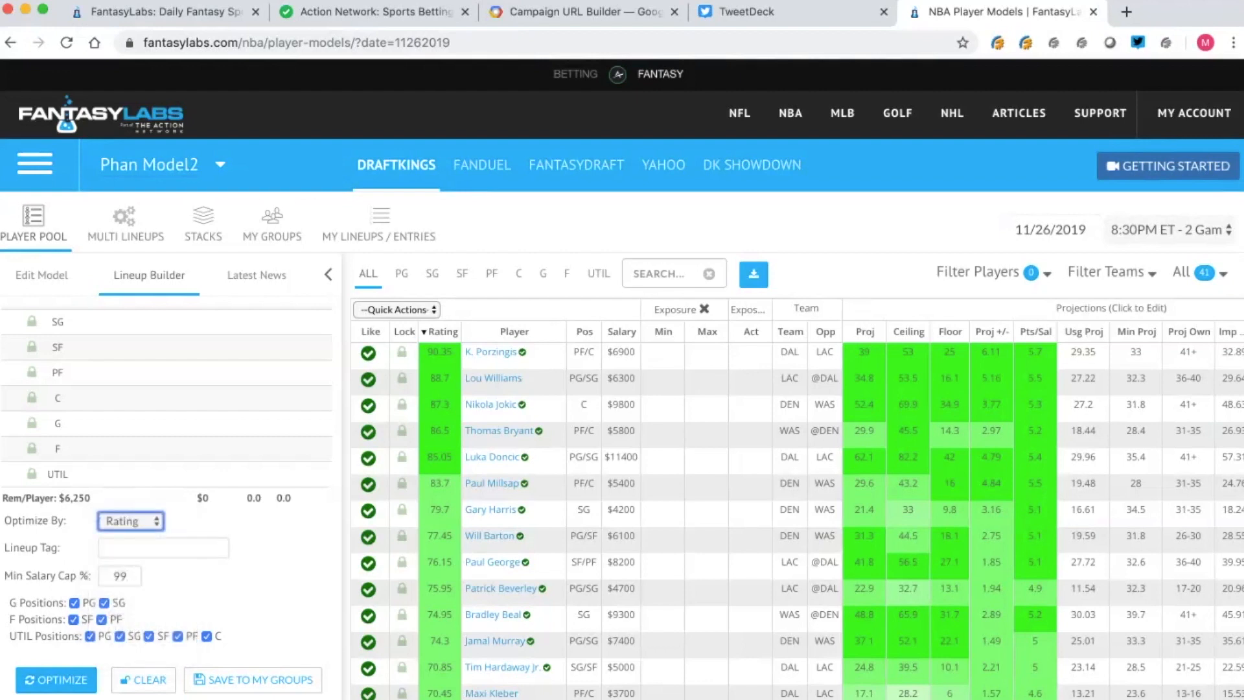
scroll(166, 502, "down", 1)
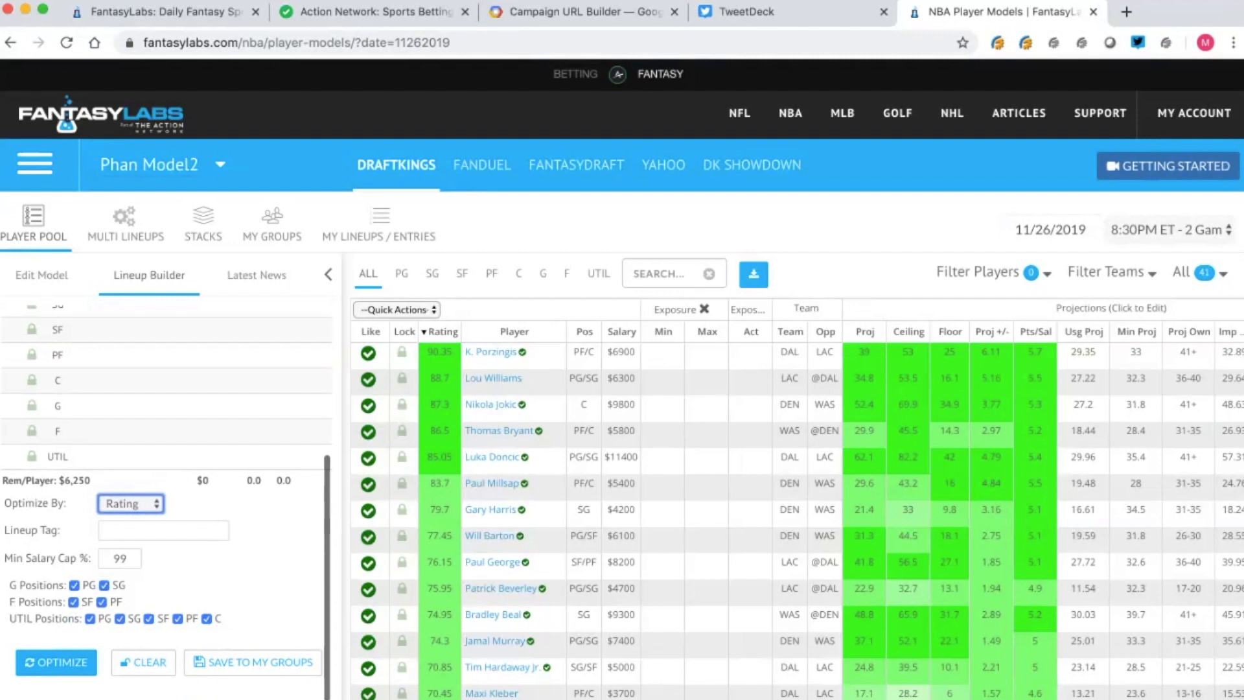
Set the lineup's Min Salary Cap % to 100.
key("Tab")
key("Tab")
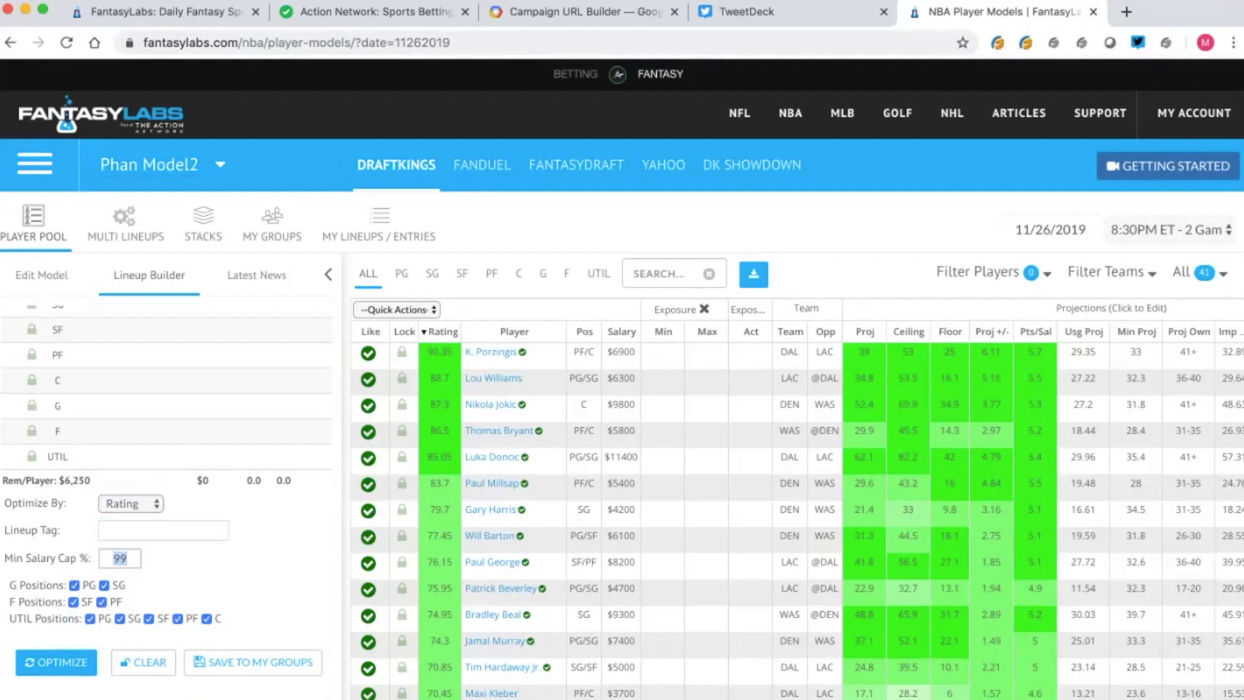
left_click(127, 557)
double_click(124, 558)
type("100")
scroll(166, 454, "up", 2)
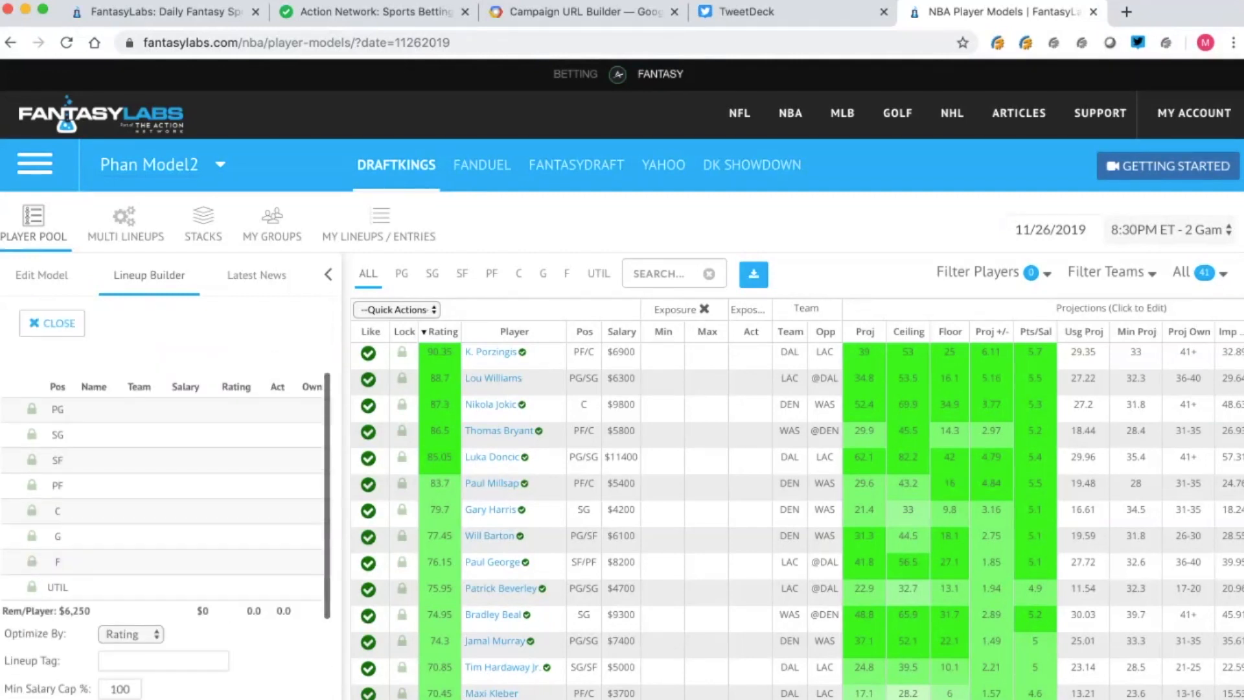
scroll(166, 454, "down", 2)
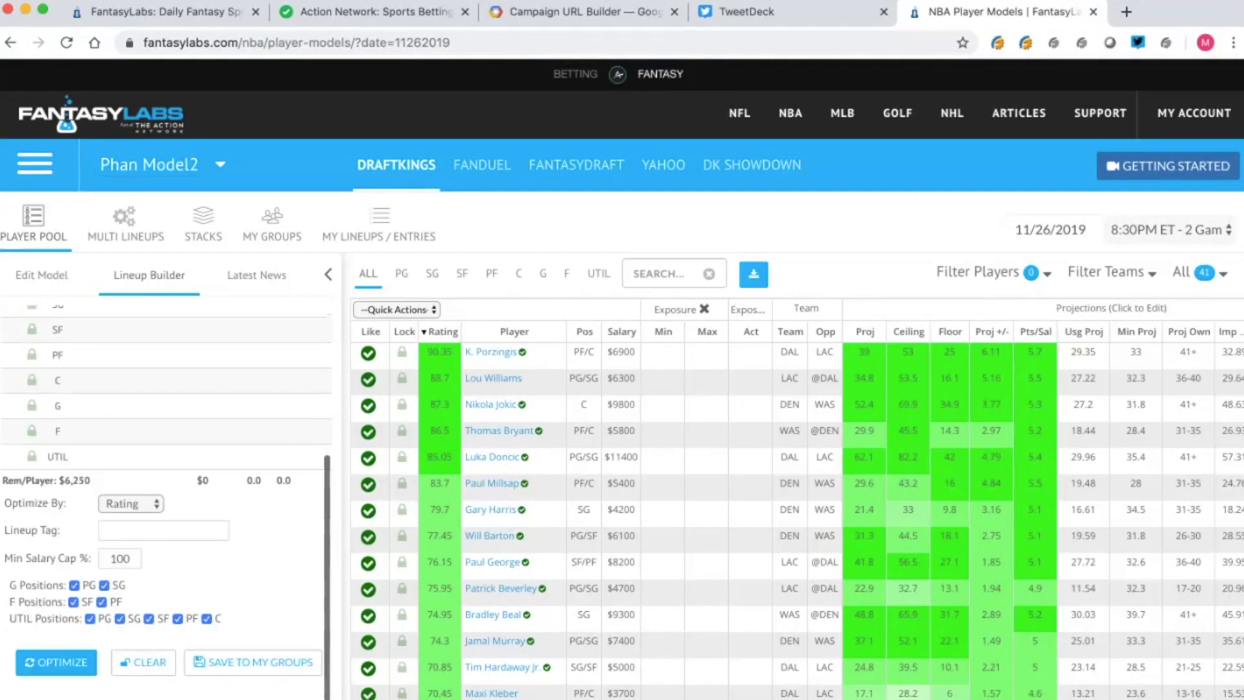
Set the lineup's Min Salary Cap % back to 99.
double_click(121, 558)
type("99")
key("Tab")
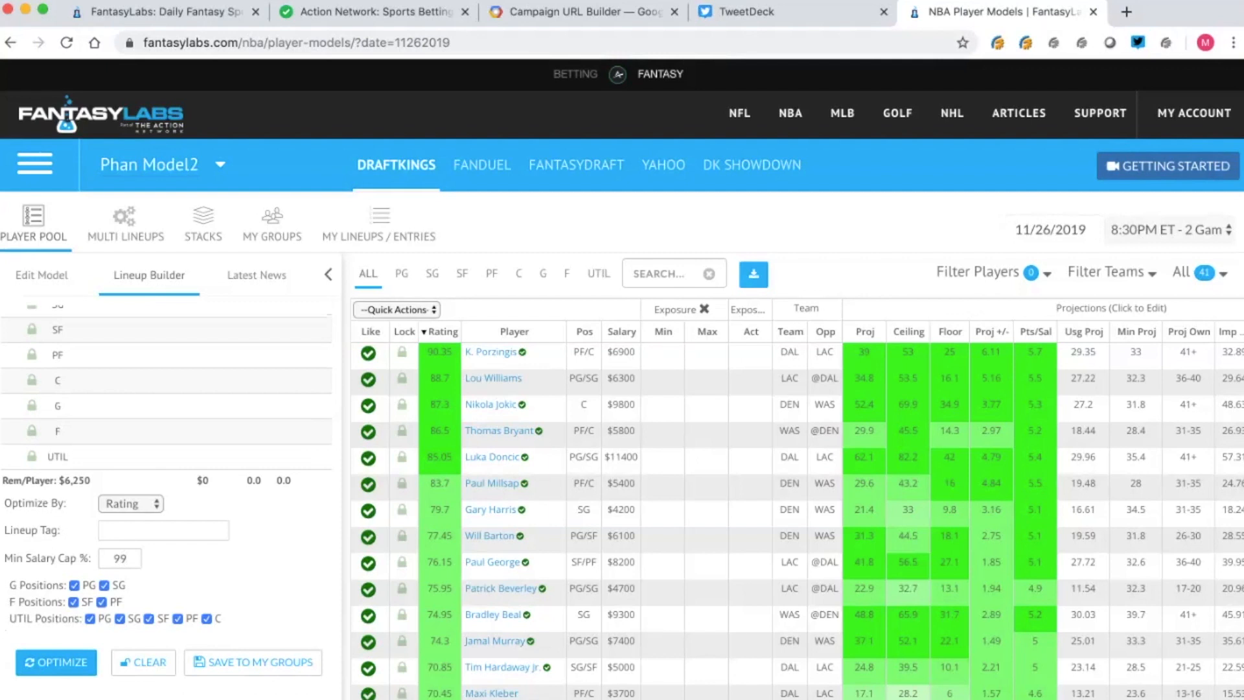
Exclude and re-include SG in the G positions and SF in the F positions.
left_click(105, 585)
left_click(104, 585)
left_click(73, 602)
left_click(73, 602)
Lock K. Porzingis and Luka Doncic into the DraftKings lineup.
scroll(166, 499, "up", 3)
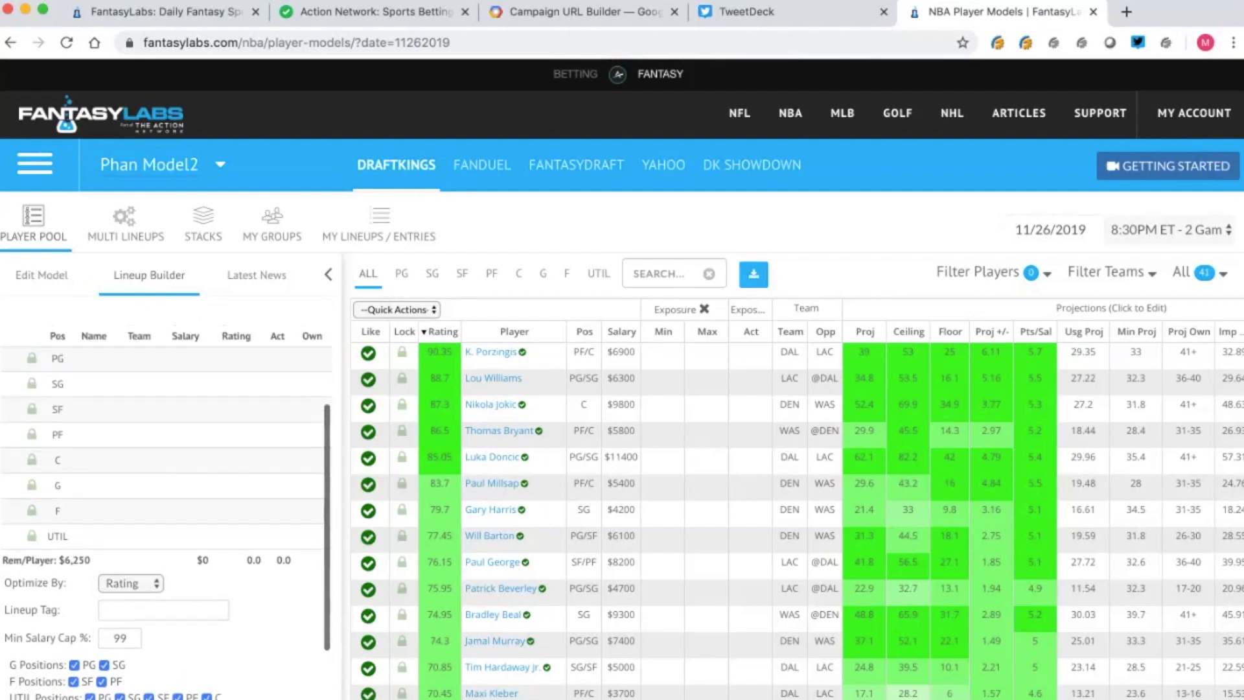
left_click(402, 352)
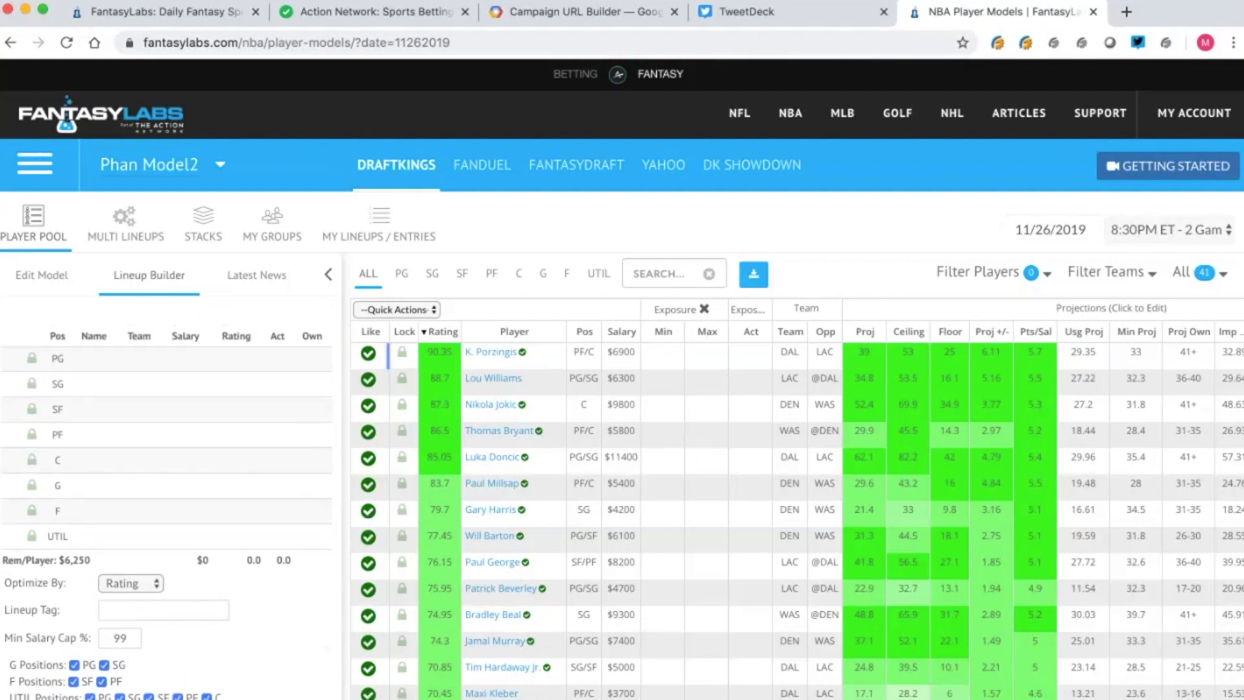
left_click(402, 457)
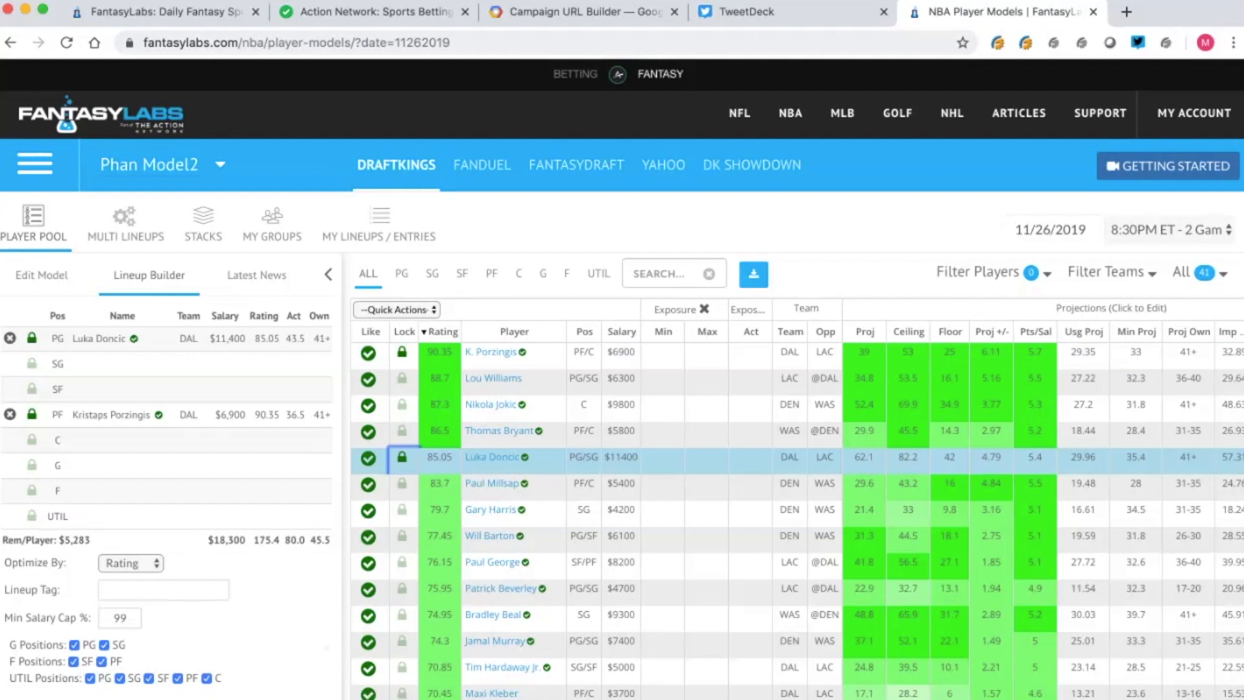
Optimize the DraftKings lineup by Rating around the two locked players and review the generated roster.
scroll(166, 499, "down", 2)
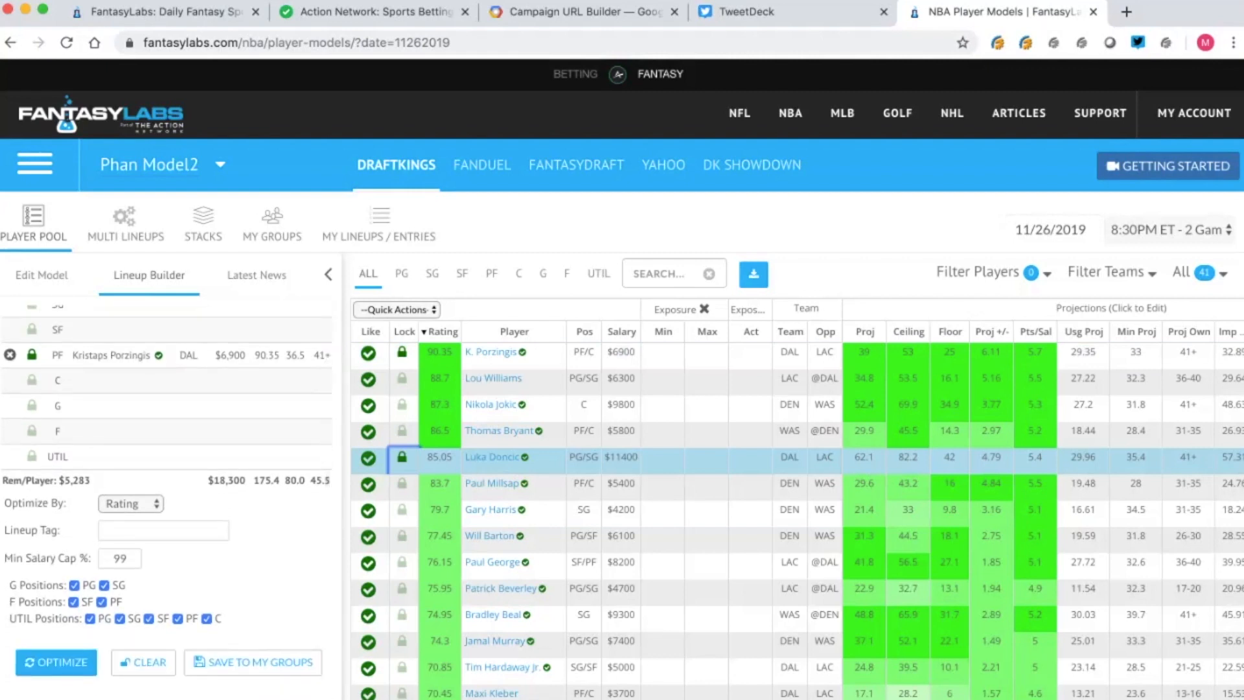
scroll(166, 499, "up", 2)
scroll(165, 498, "down", 2)
left_click(57, 674)
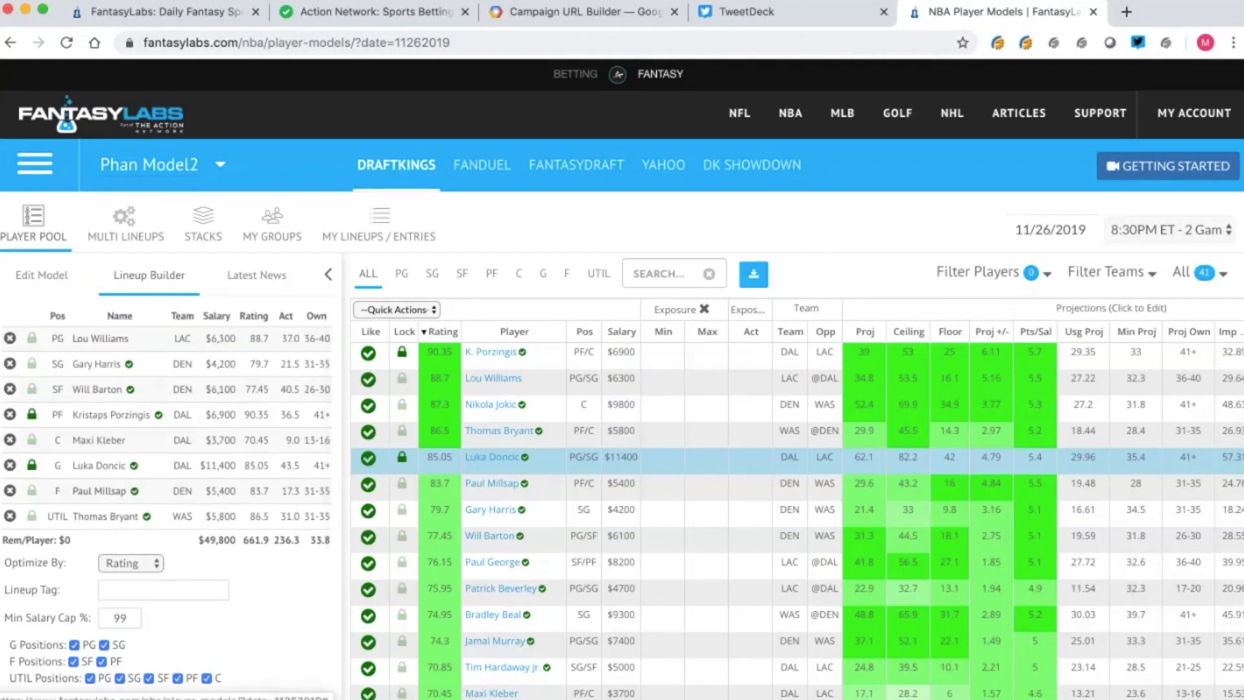
scroll(166, 499, "down", 1)
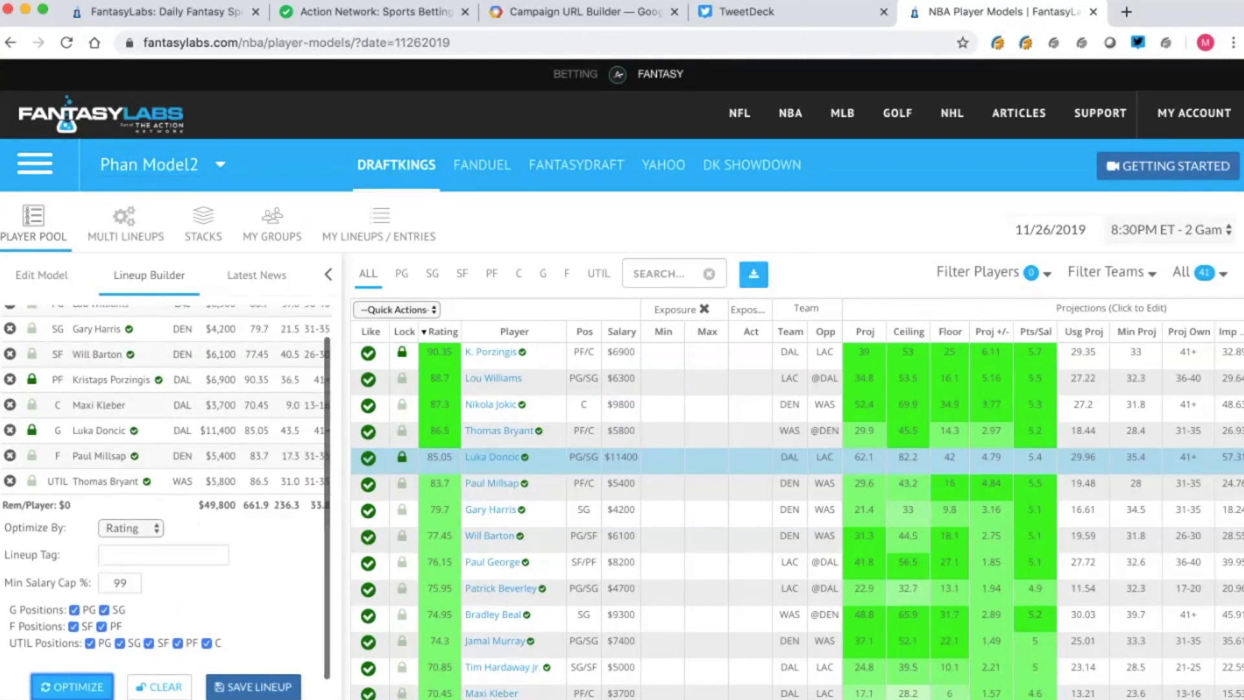
scroll(166, 499, "up", 1)
Change the lineup's optimization criterion to Ceiling.
left_click(131, 563)
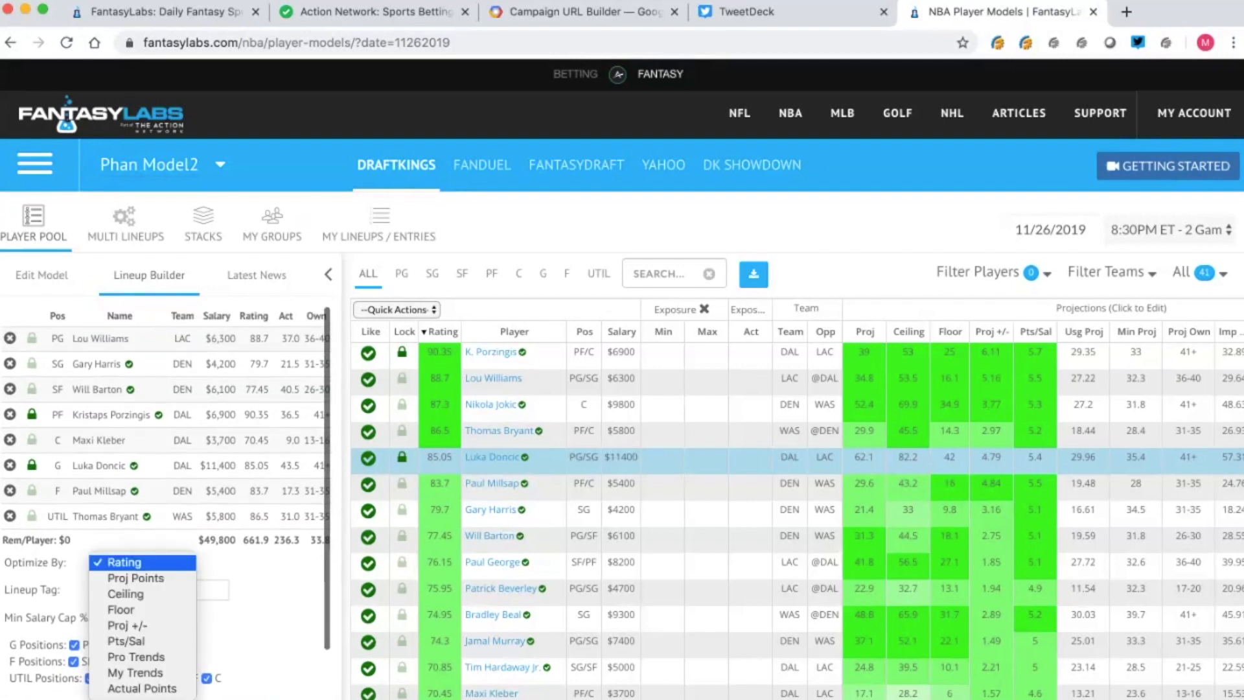
key("Return")
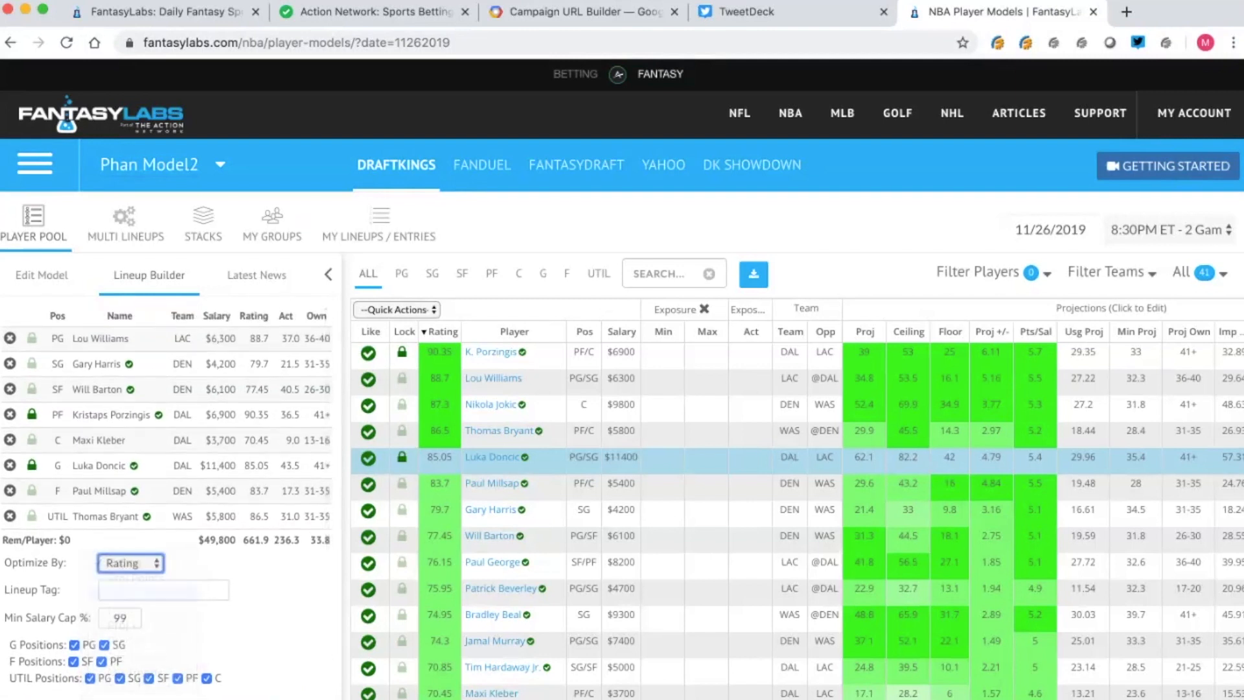
scroll(166, 499, "down", 2)
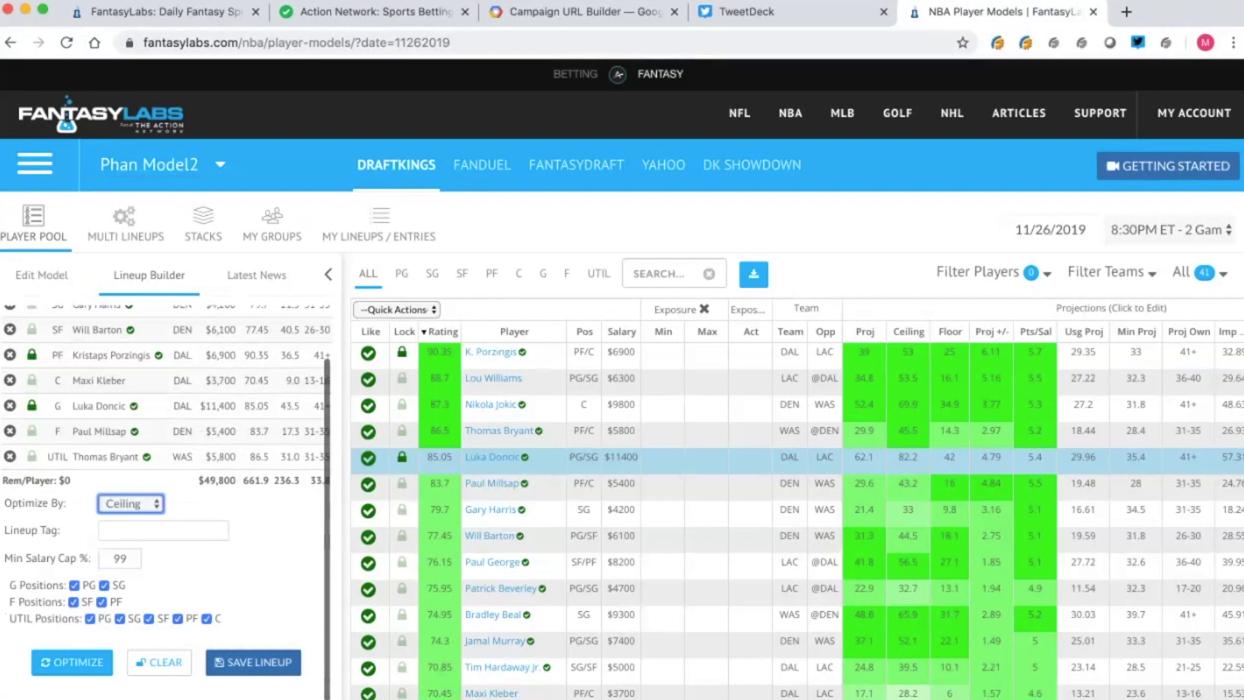
Clear the DraftKings lineup, lock K. Porzingis and Luka Doncic again, and optimize the lineup by Ceiling.
left_click(143, 661)
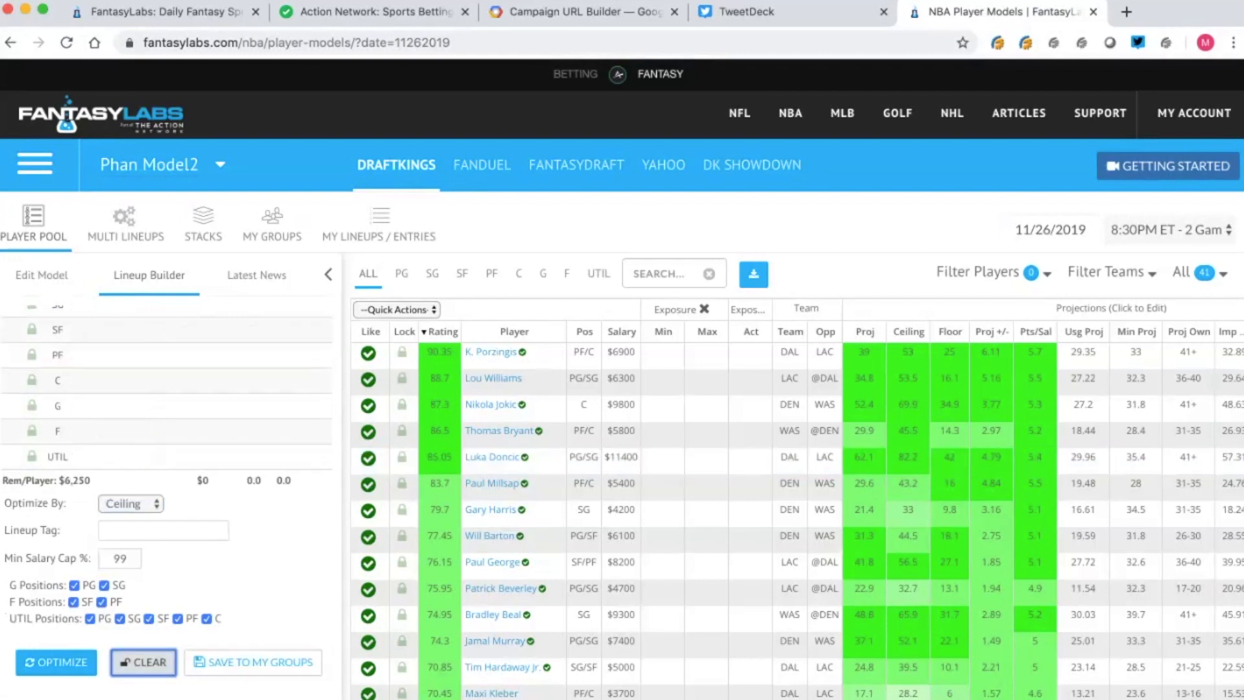
left_click(401, 352)
left_click(402, 457)
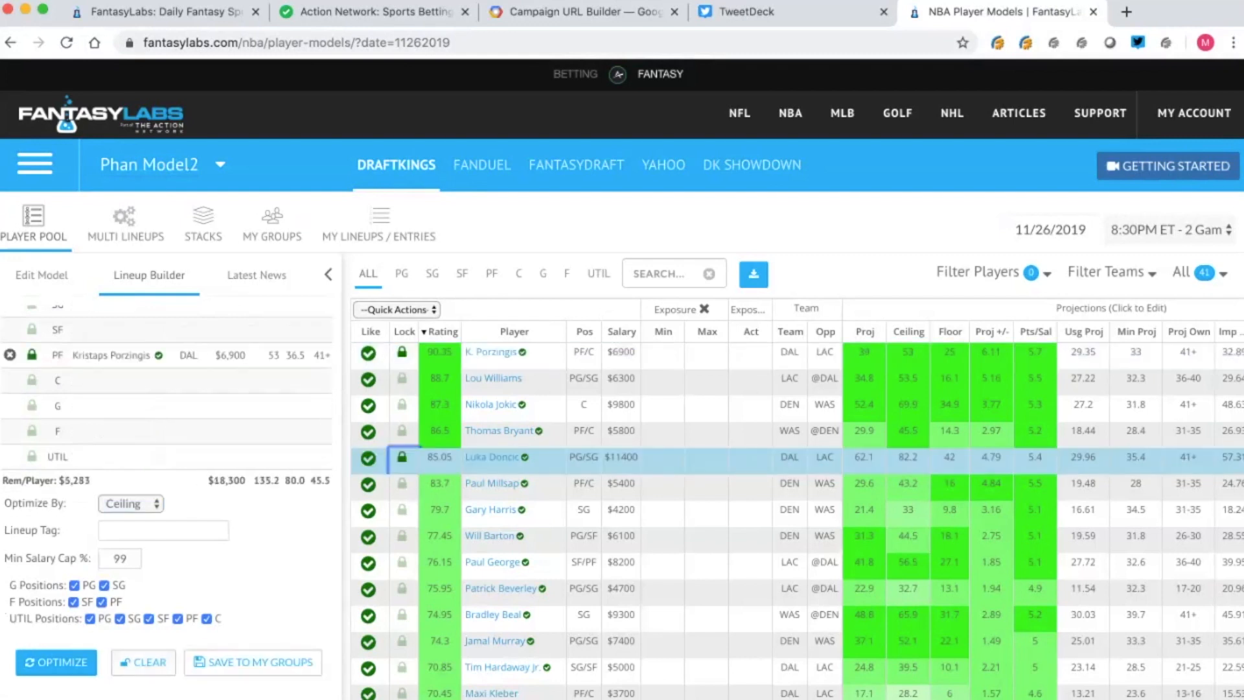
scroll(166, 499, "down", 2)
left_click(55, 663)
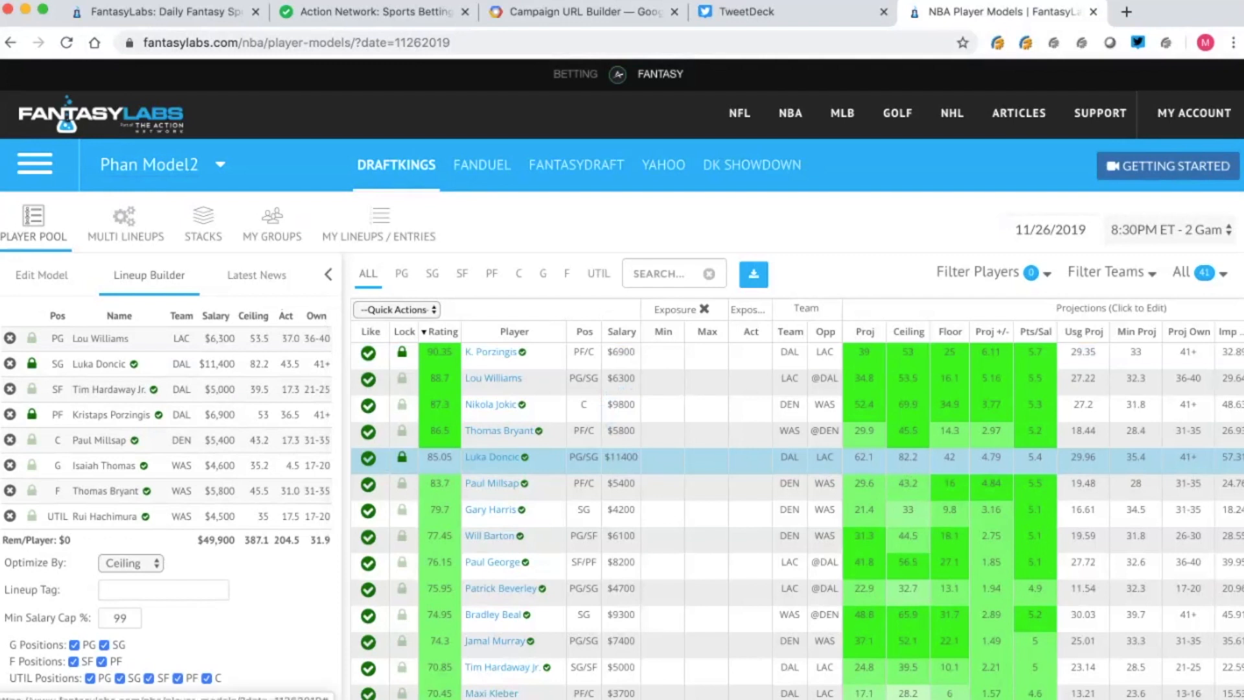
Switch the player model to FanDuel and generate an optimized lineup by Ceiling.
left_click(481, 165)
scroll(166, 505, "down", 1)
scroll(165, 504, "up", 1)
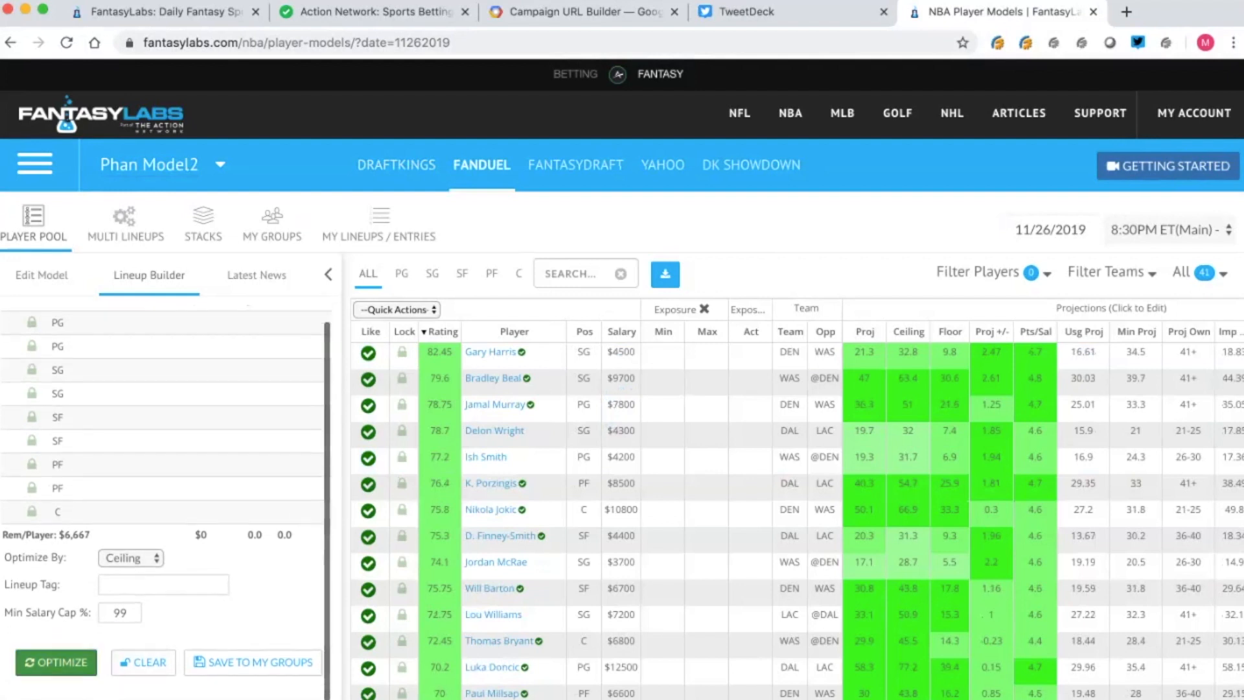
left_click(55, 661)
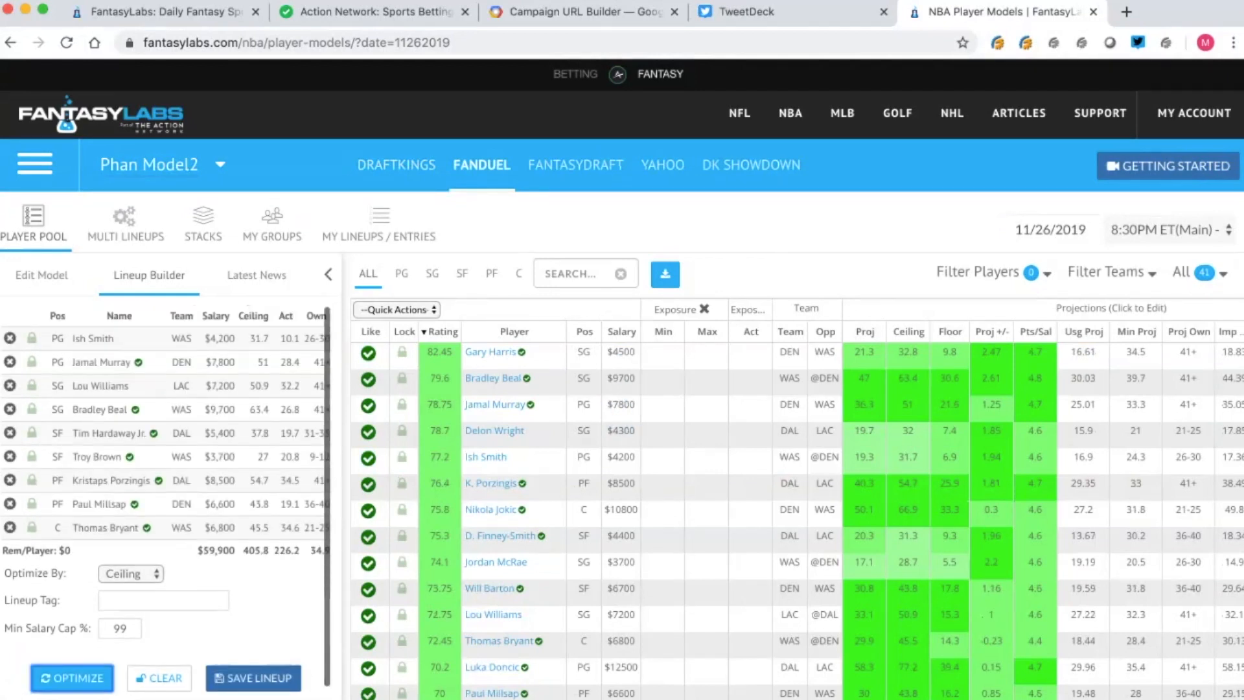
Switch the player model to FantasyDraft and generate an optimized lineup by Ceiling.
left_click(575, 165)
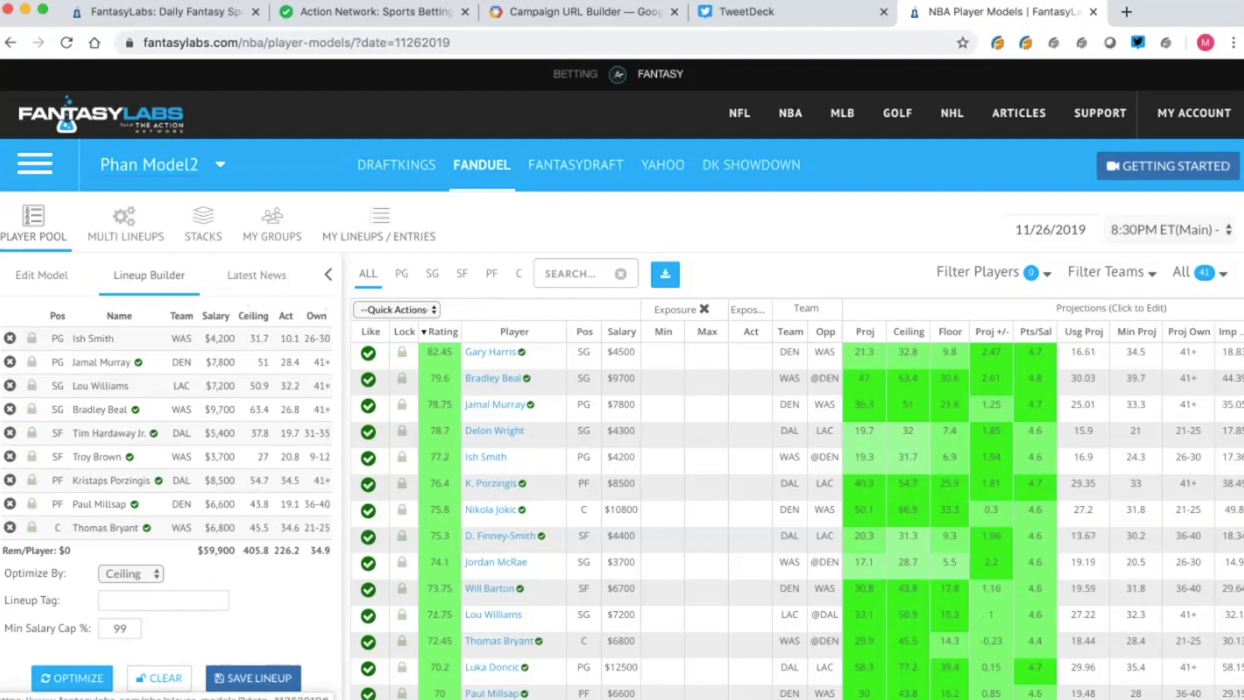
scroll(166, 505, "down", 1)
left_click(56, 661)
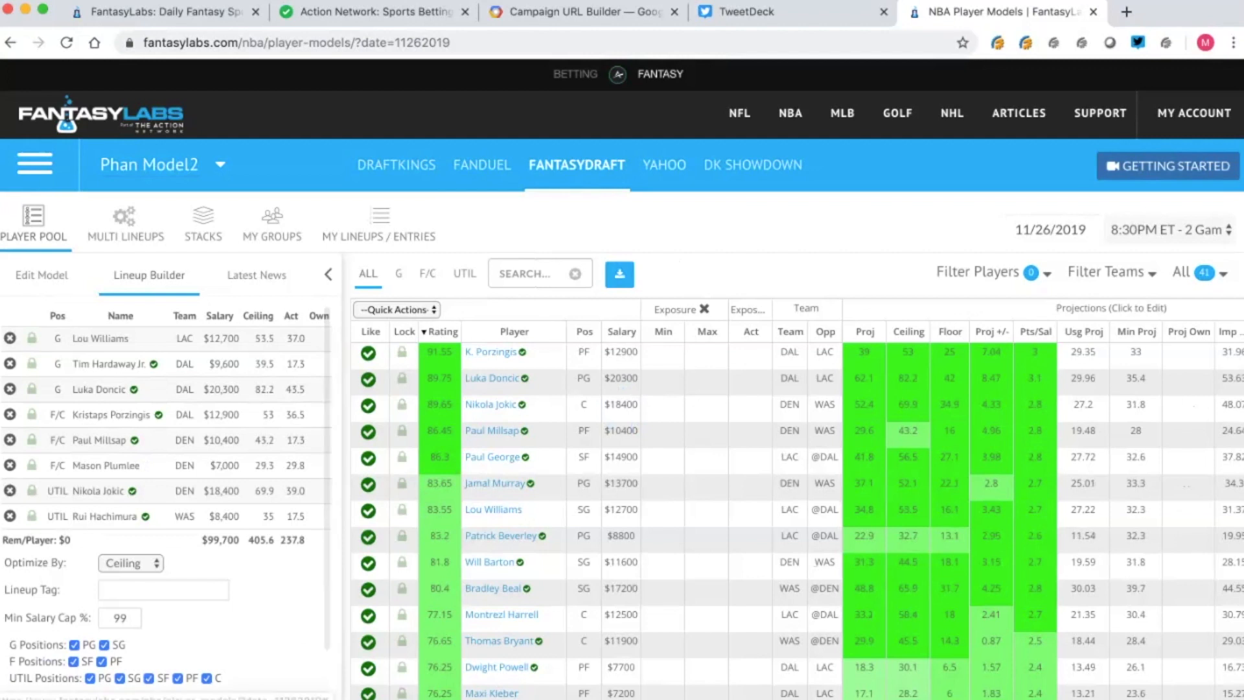
Switch the player model to Yahoo, generate an optimized lineup by Ceiling, and review the roster.
left_click(664, 166)
scroll(166, 505, "down", 1)
left_click(56, 661)
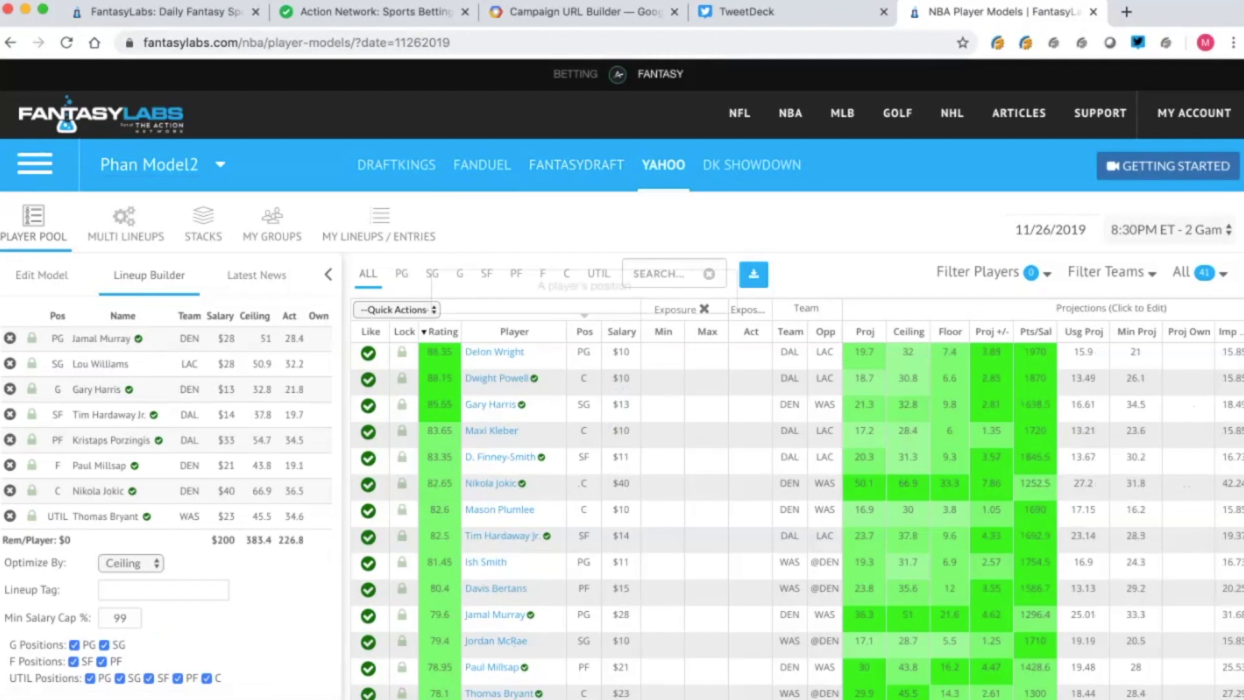
scroll(166, 493, "down", 1)
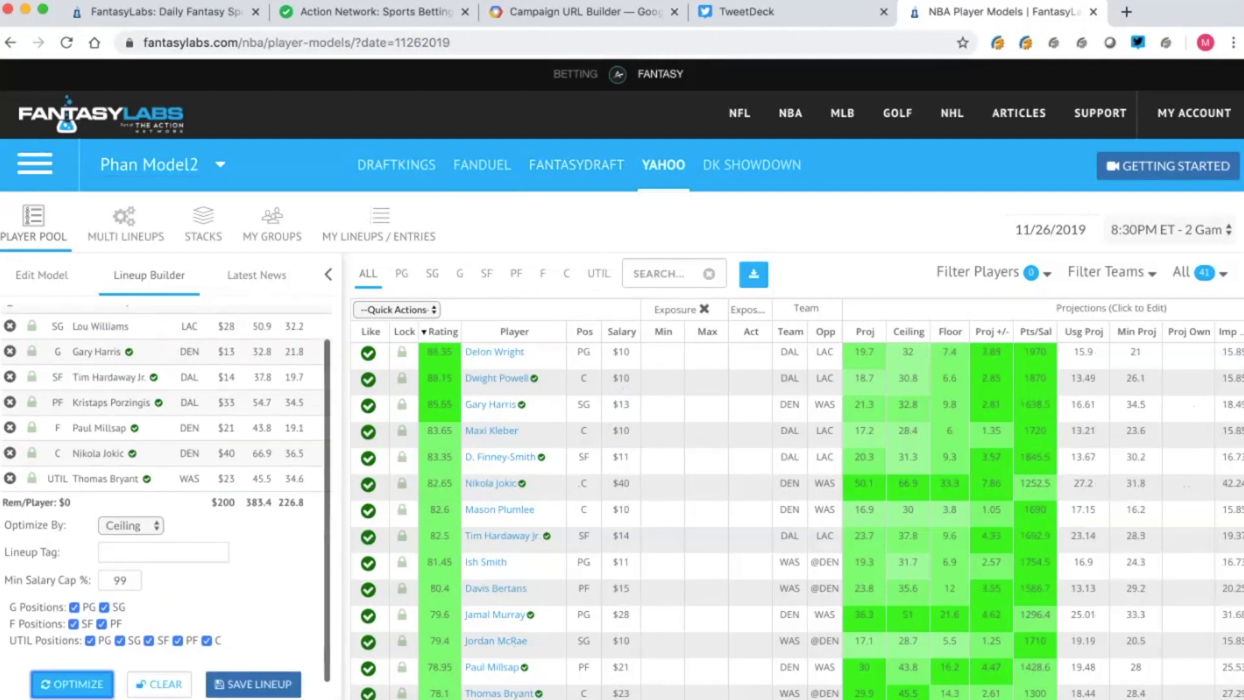
scroll(166, 492, "up", 1)
Return to the DraftKings player model and clear its generated lineup along with the locked players.
left_click(396, 165)
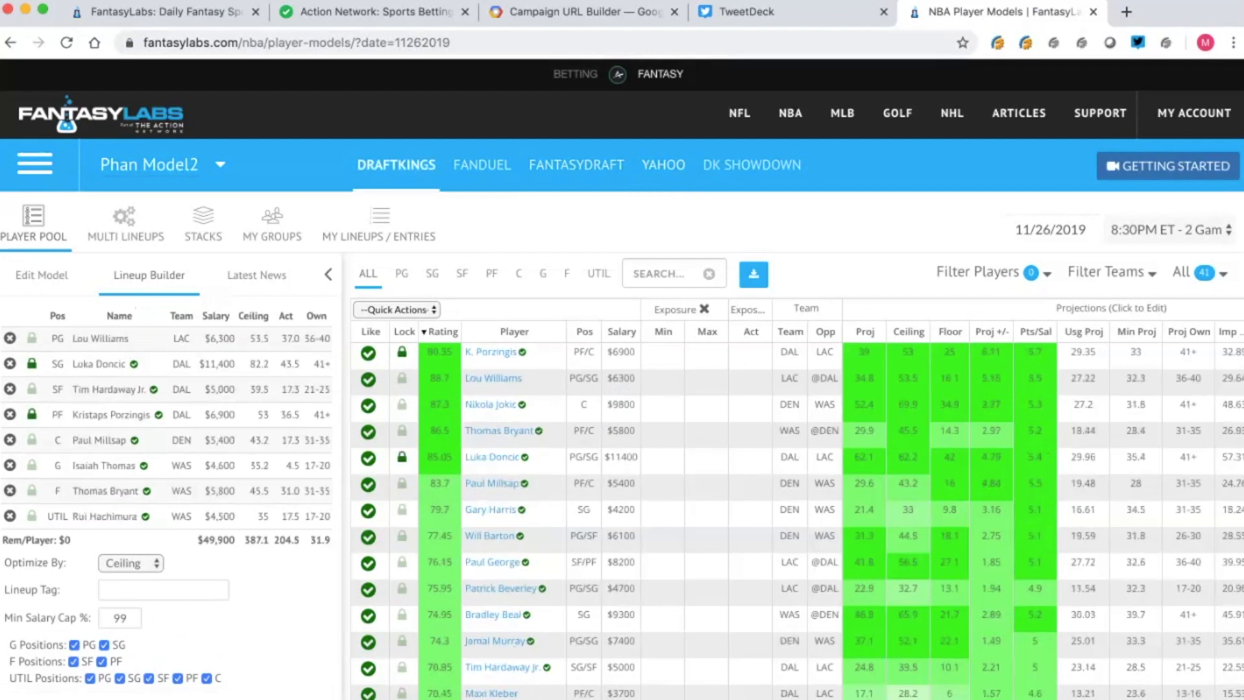
scroll(166, 493, "down", 2)
left_click(159, 663)
scroll(165, 501, "up", 2)
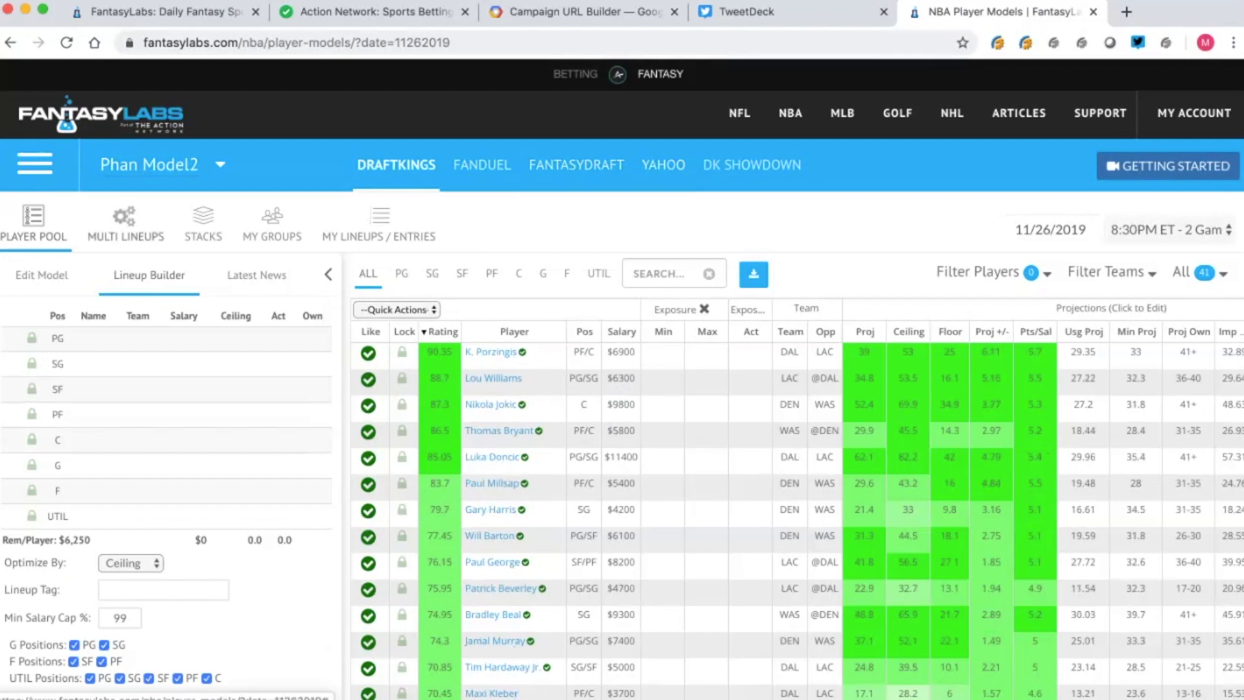
Open the Multi Lineups settings for DraftKings and set the number of lineups to 100.
left_click(126, 226)
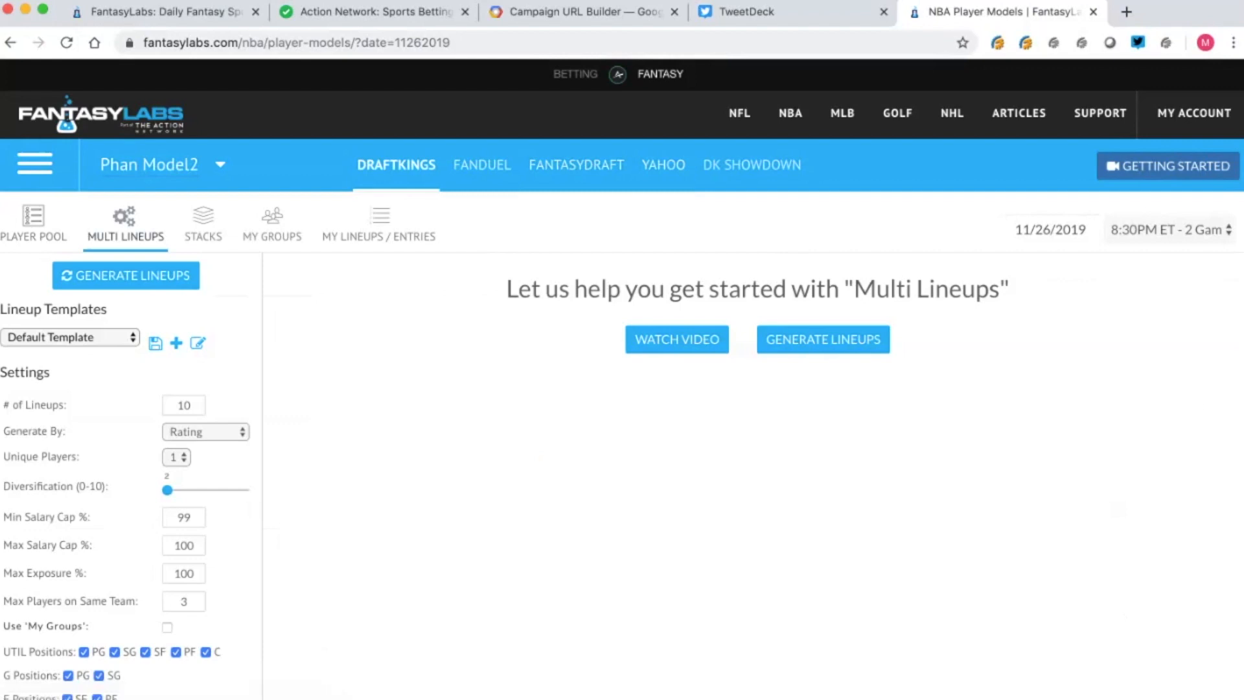
scroll(130, 475, "down", 1)
scroll(129, 475, "up", 1)
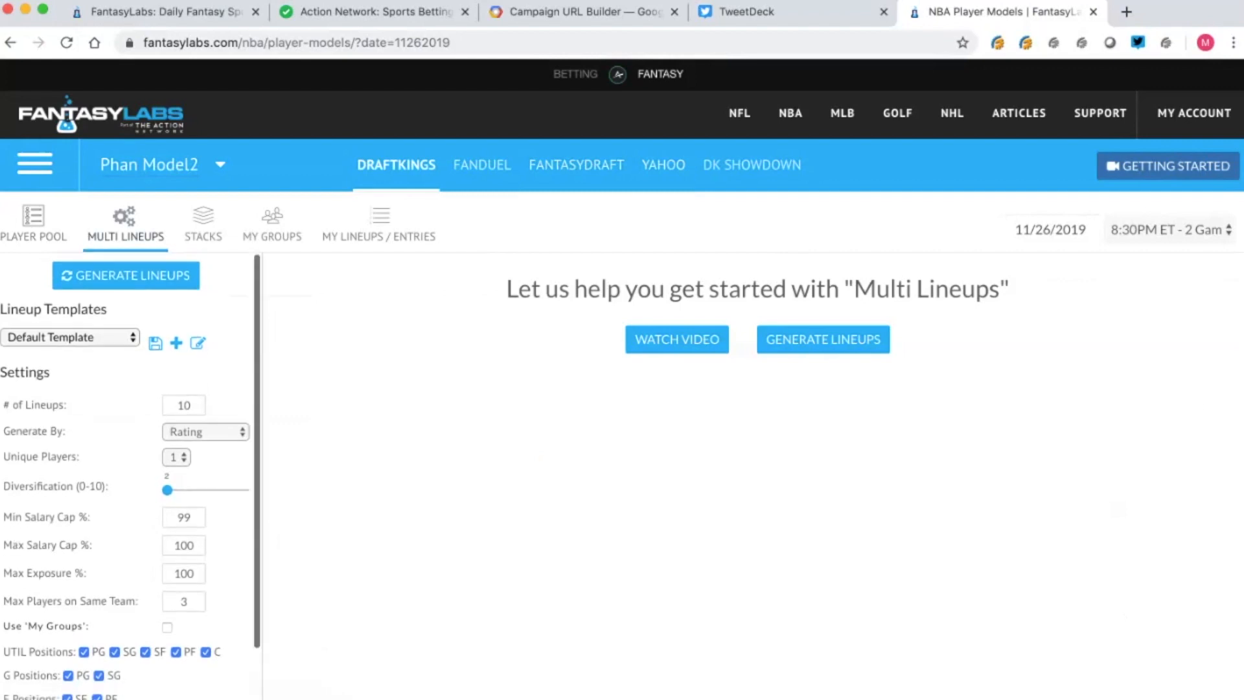
double_click(184, 405)
type("100")
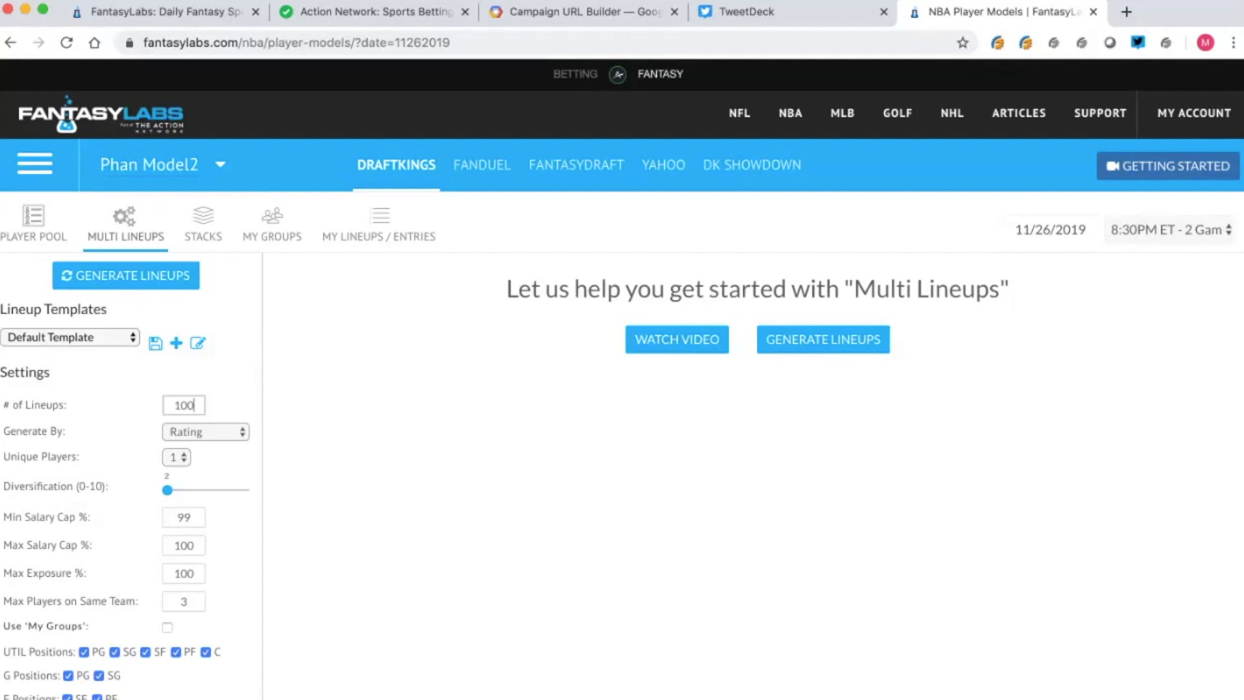
left_click(227, 406)
scroll(226, 406, "down", 1)
scroll(226, 406, "down", 2)
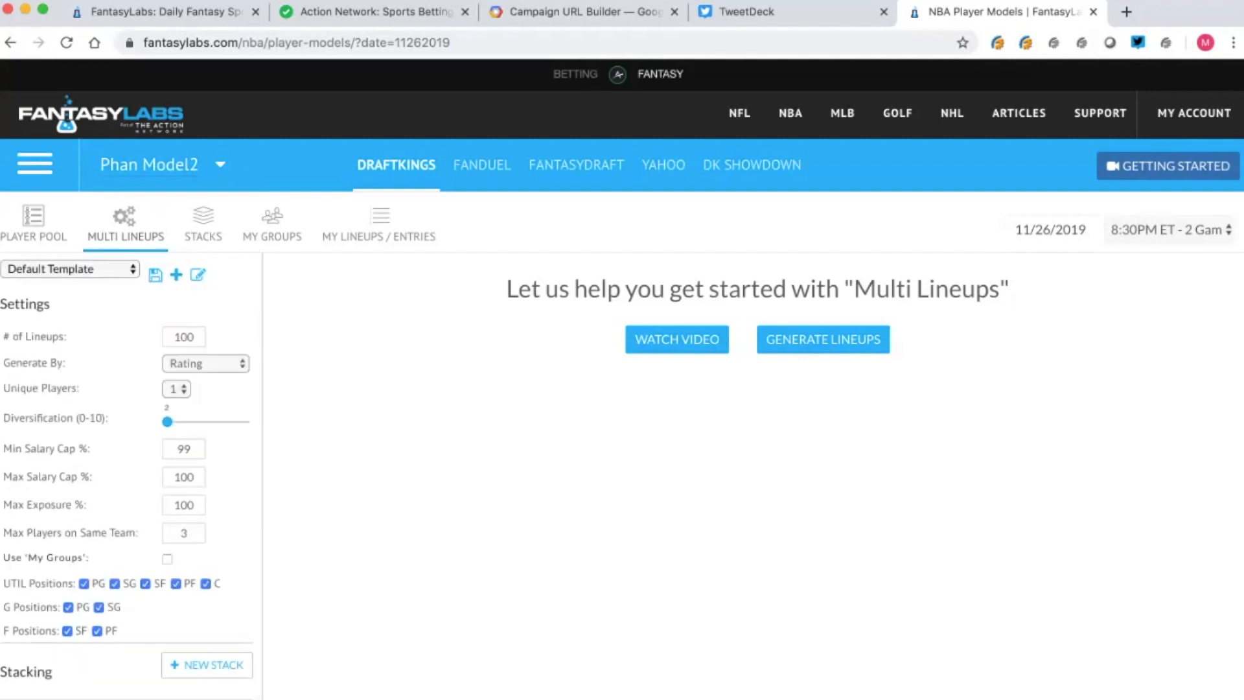
Check the available Generate By criteria, keeping Rating, and try 2 unique players before returning the setting to 1.
left_click(206, 363)
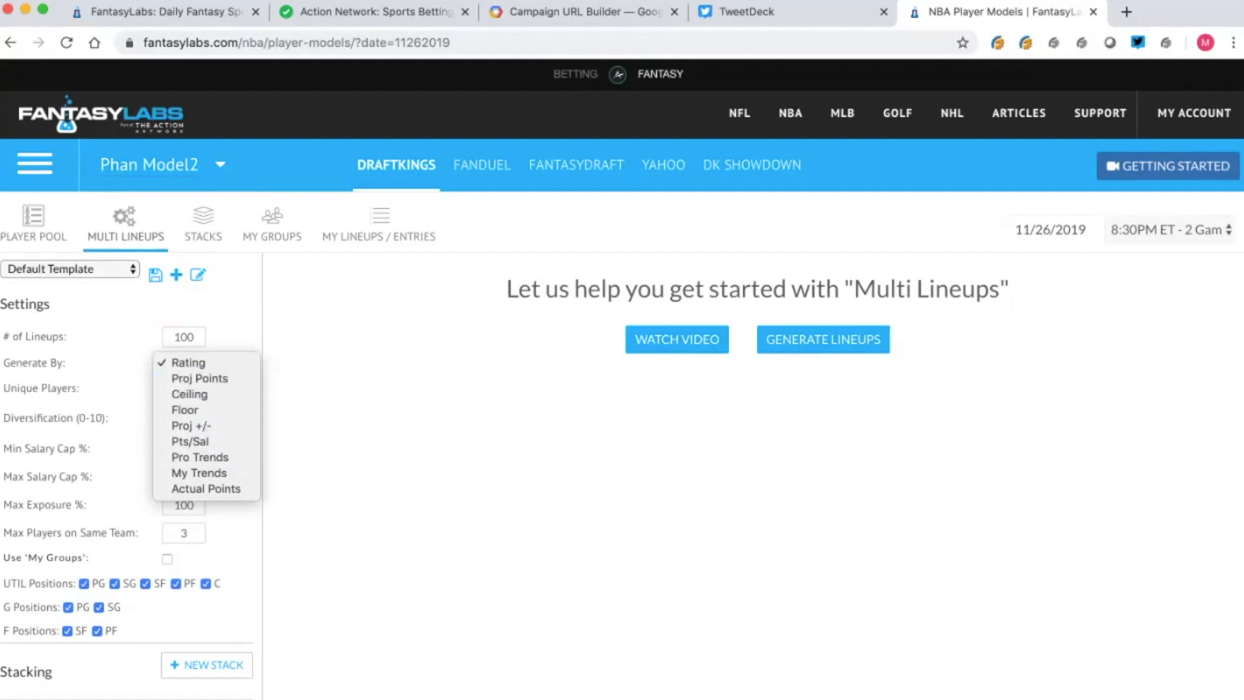
key("Escape")
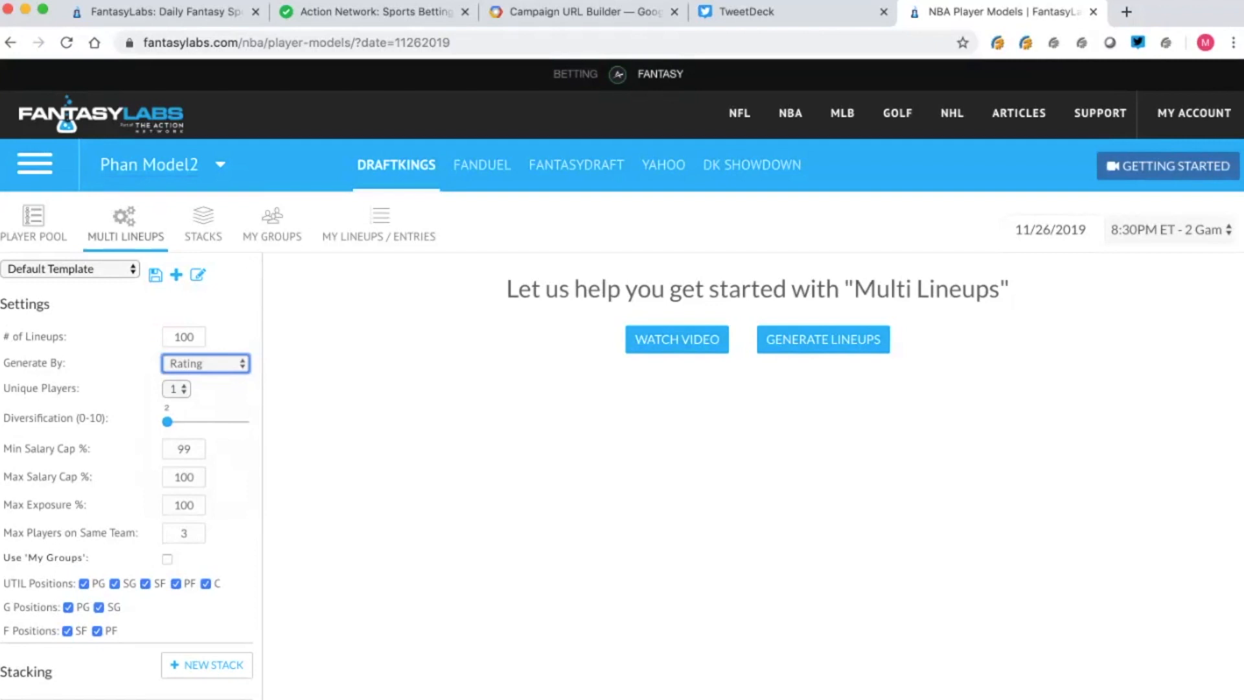
left_click(176, 389)
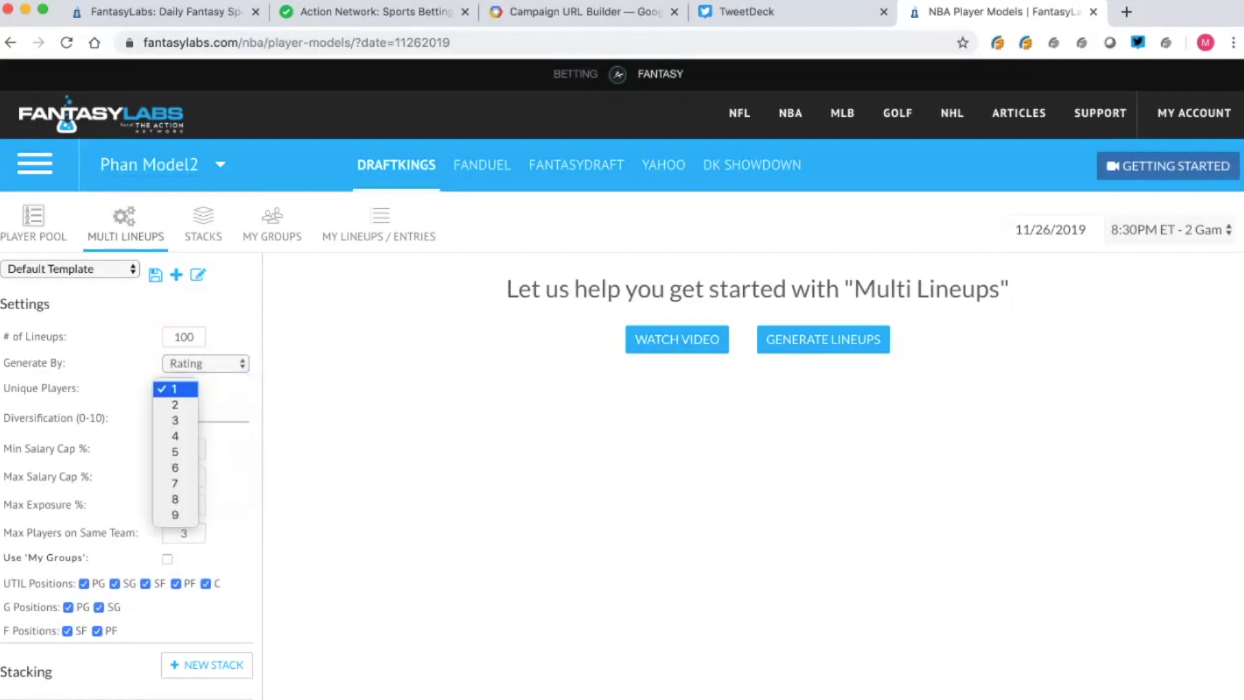
left_click(174, 390)
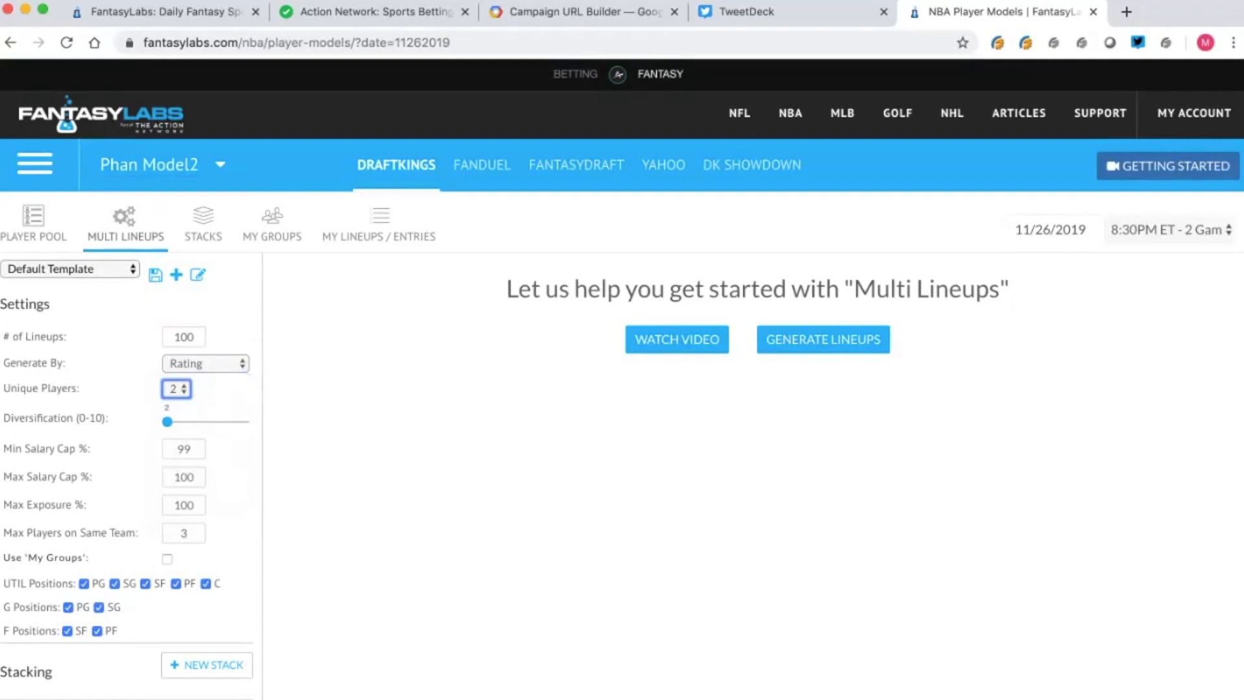
left_click(177, 389)
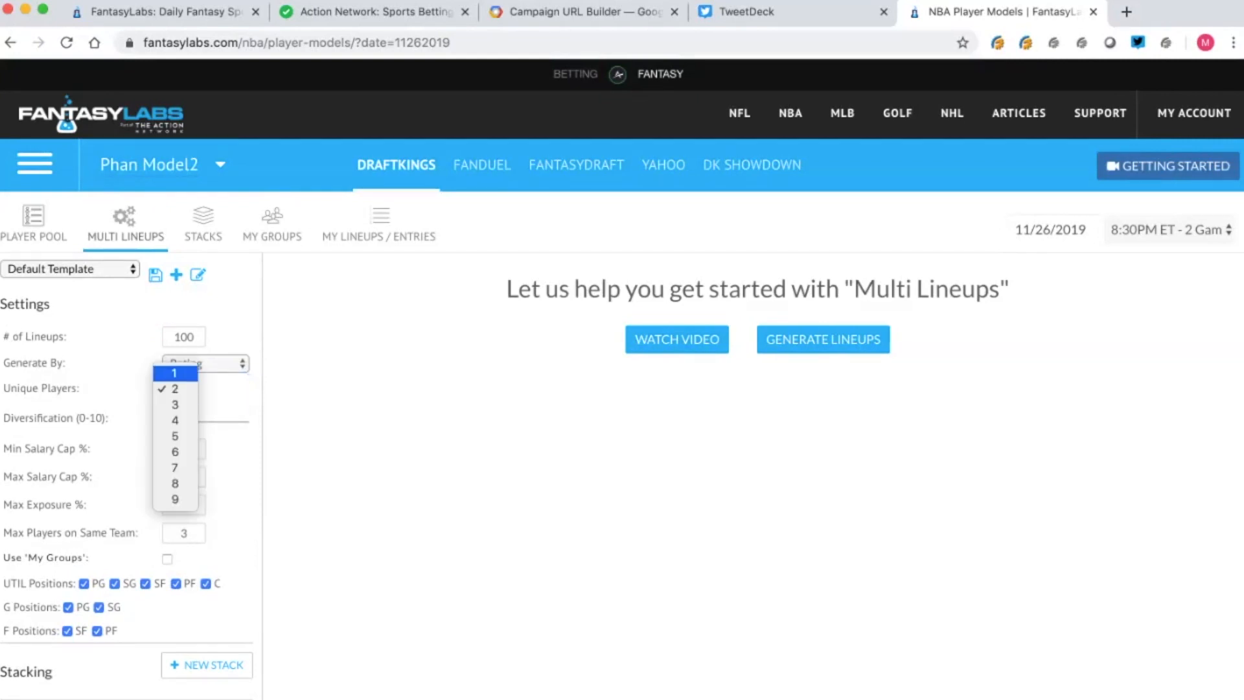
left_click(175, 373)
Set the Diversification level for the multiple lineups to 8.
left_click_drag(10, 418, 102, 419)
left_click(104, 420)
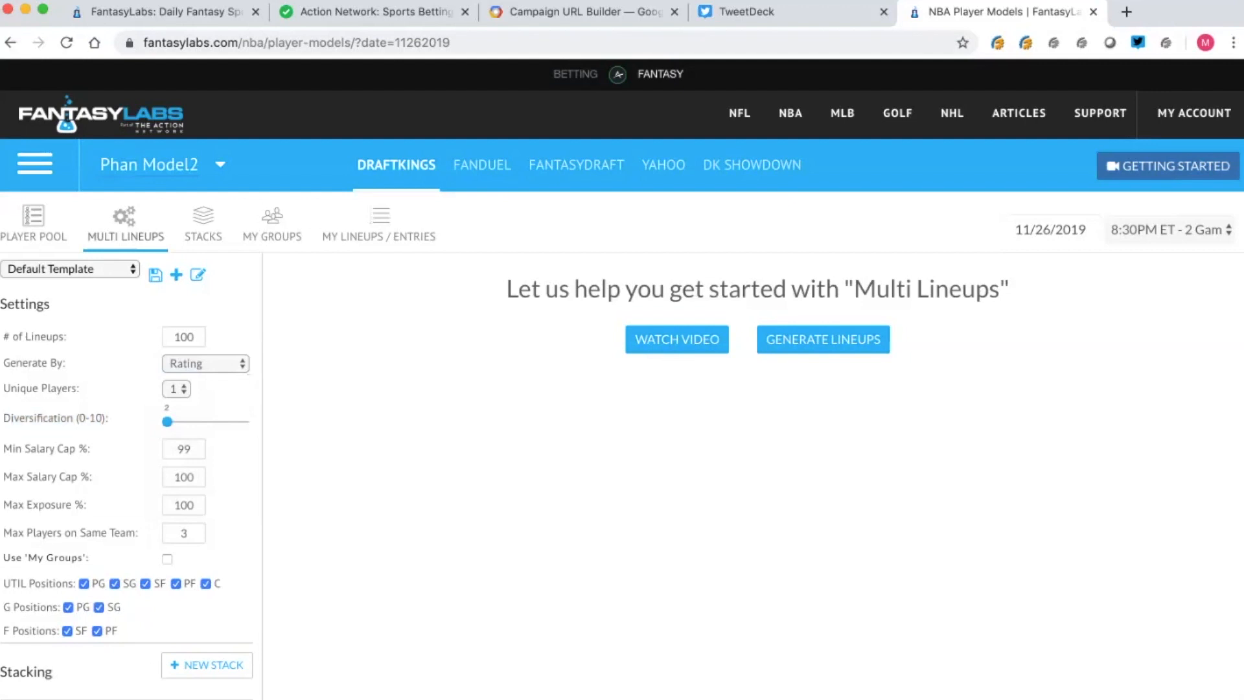
key("Right")
key("Right")
key("Right")
key("Right")
key("Right")
key("Right")
key("Home")
left_click_drag(168, 421, 228, 422)
Try a maximum exposure of 50% and restore it to 100%.
double_click(184, 505)
type("50")
key("Return")
double_click(184, 505)
type("100")
key("Return")
Set the maximum number of players on the same team to 4.
double_click(184, 533)
type("4")
key("Tab")
scroll(129, 476, "up", 3)
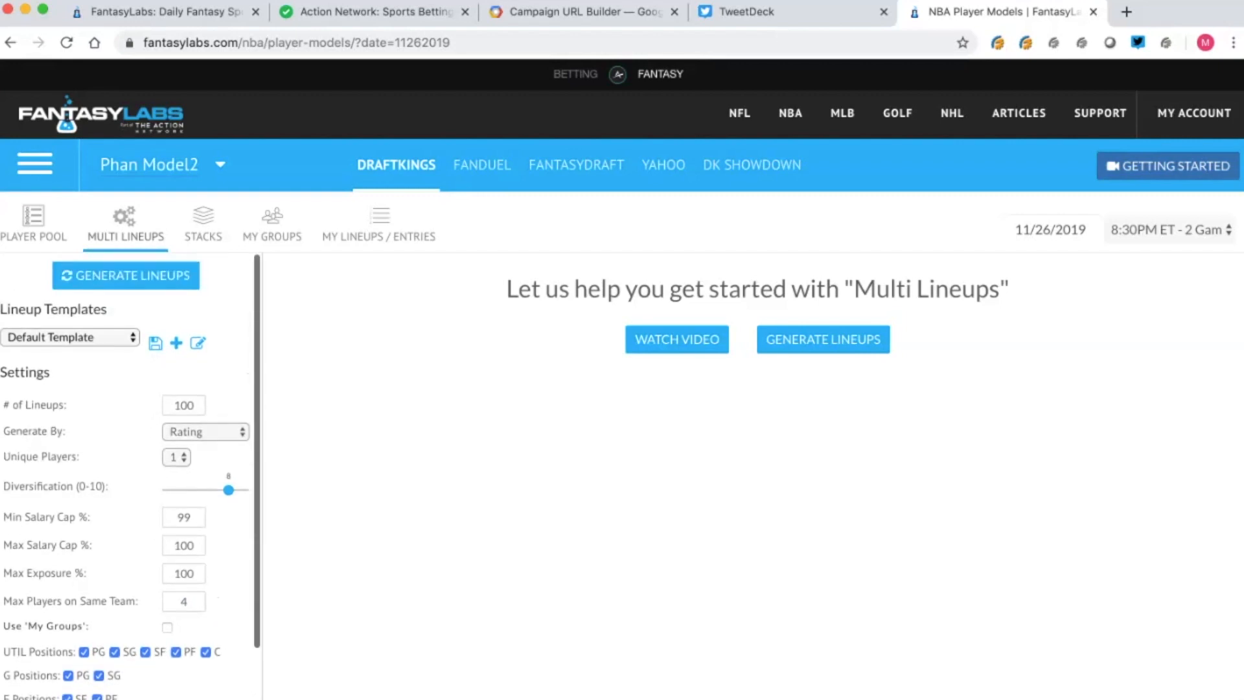
scroll(129, 477, "down", 3)
Try to generate the multiple lineups and return to the Multi Lineups settings.
left_click(823, 339)
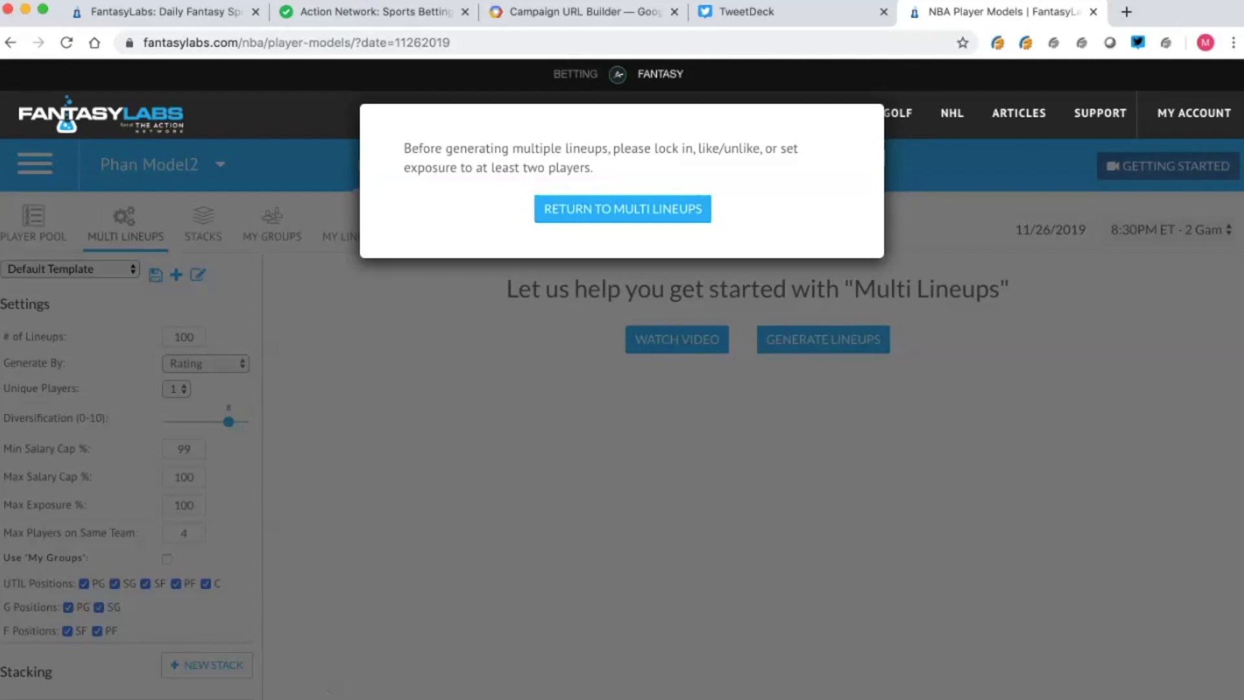
left_click(622, 210)
scroll(130, 453, "up", 2)
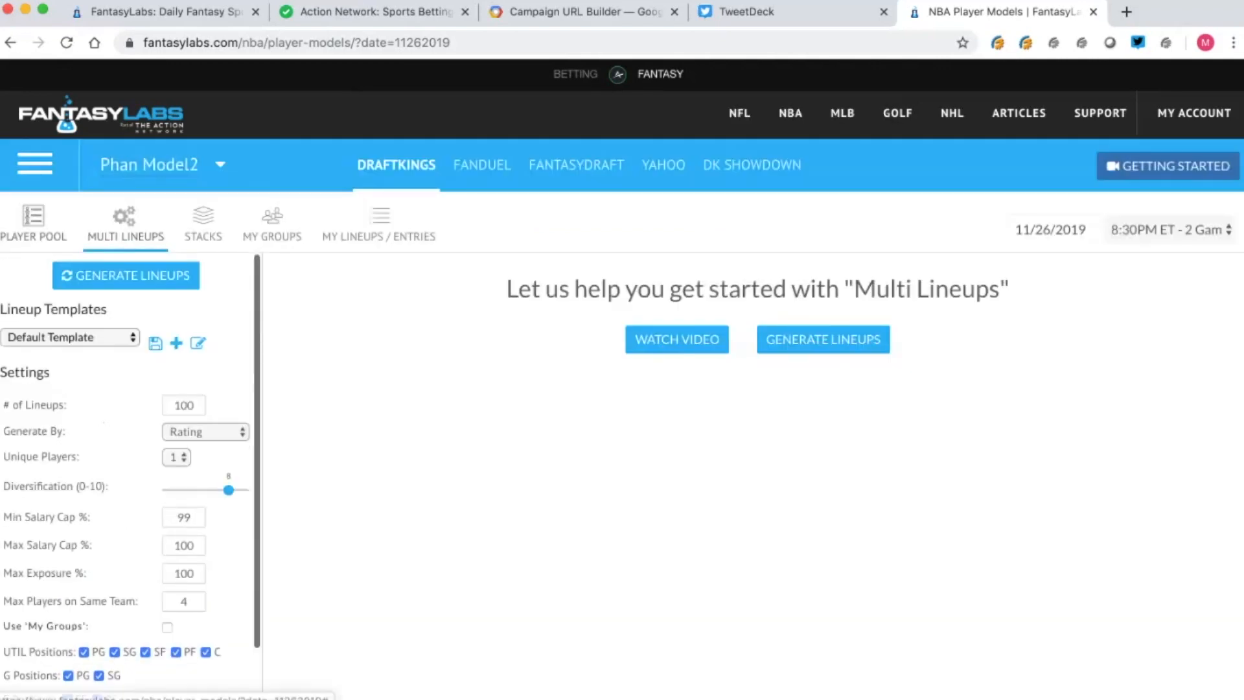
Lock K. Porzingis and Luka Doncic in the DraftKings player pool, and unlock both again.
left_click(33, 225)
left_click(403, 352)
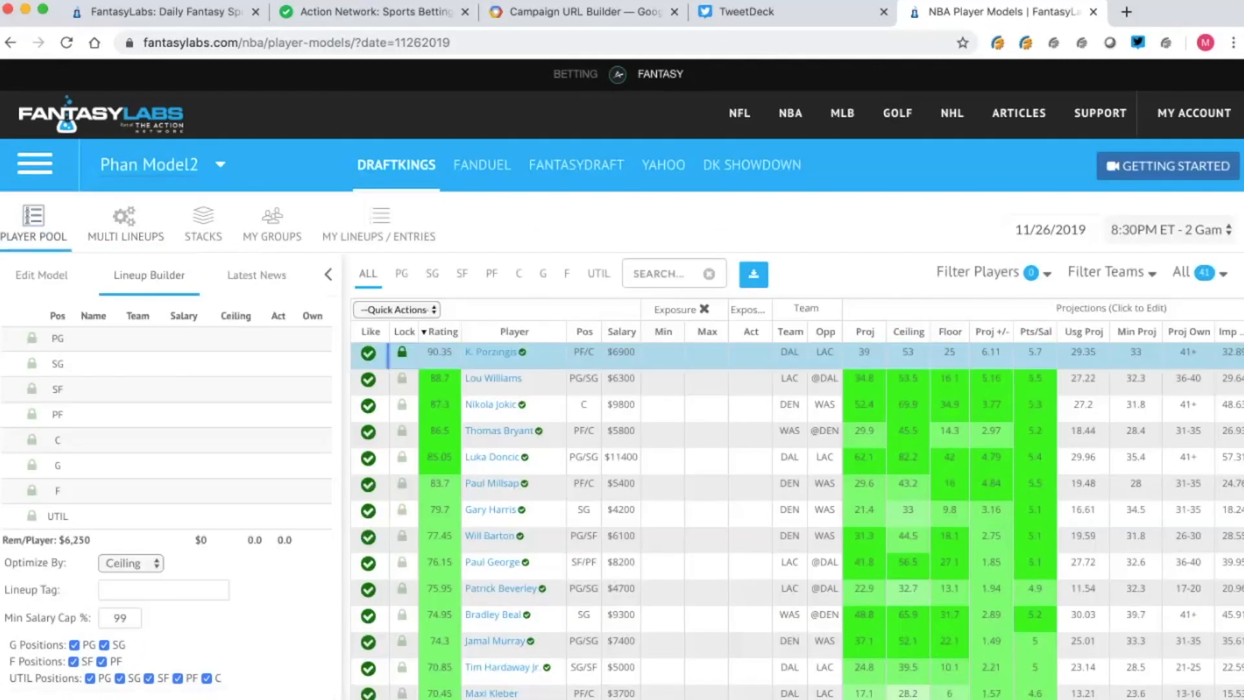
left_click(403, 457)
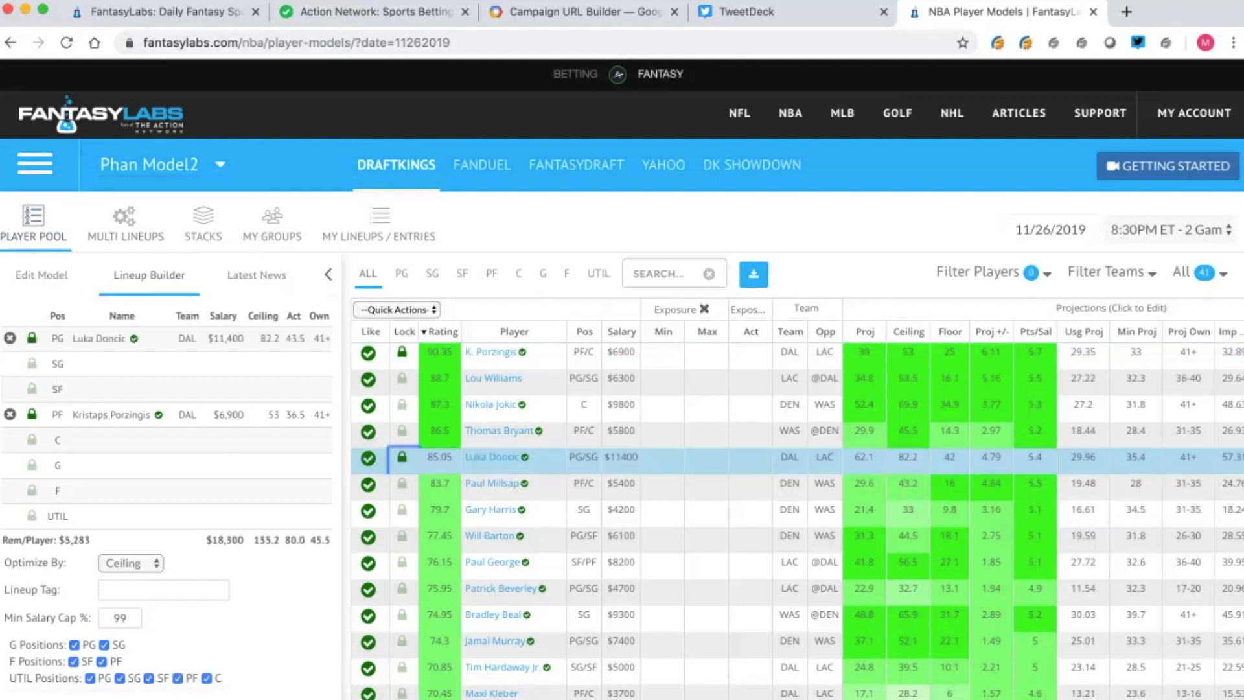
left_click(402, 458)
left_click(402, 352)
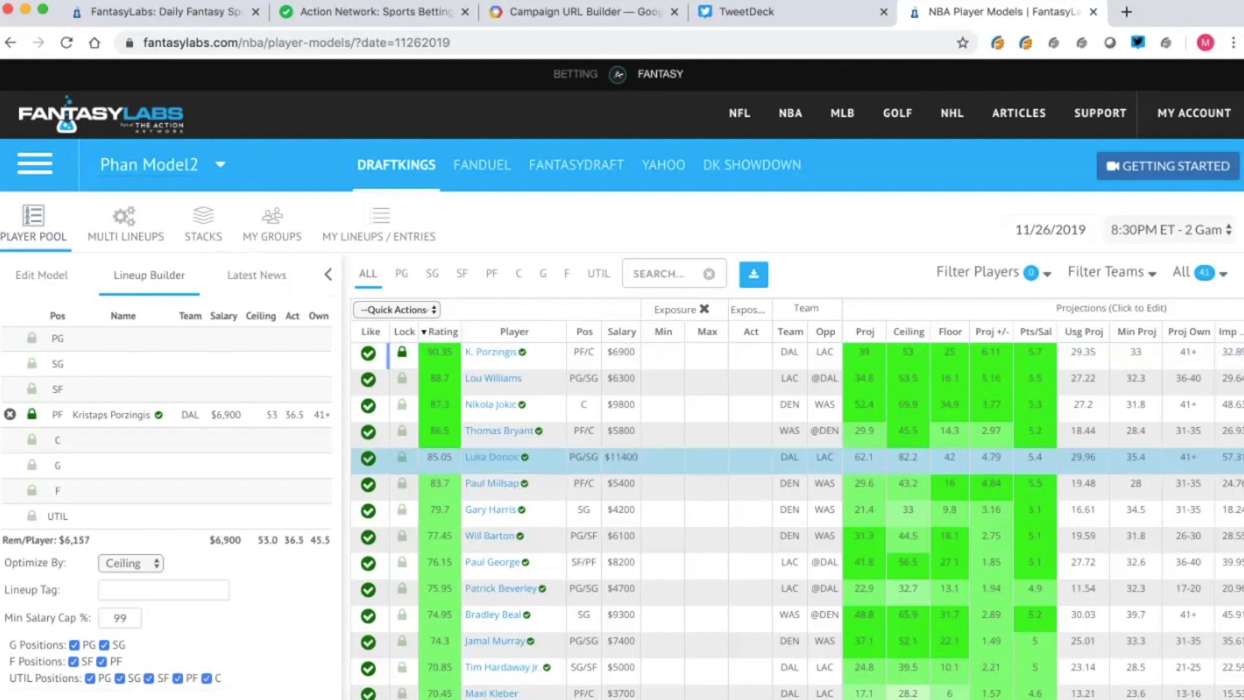
Set K. Porzingis's exposure to a minimum of 50 and a maximum of 100.
left_click(663, 353)
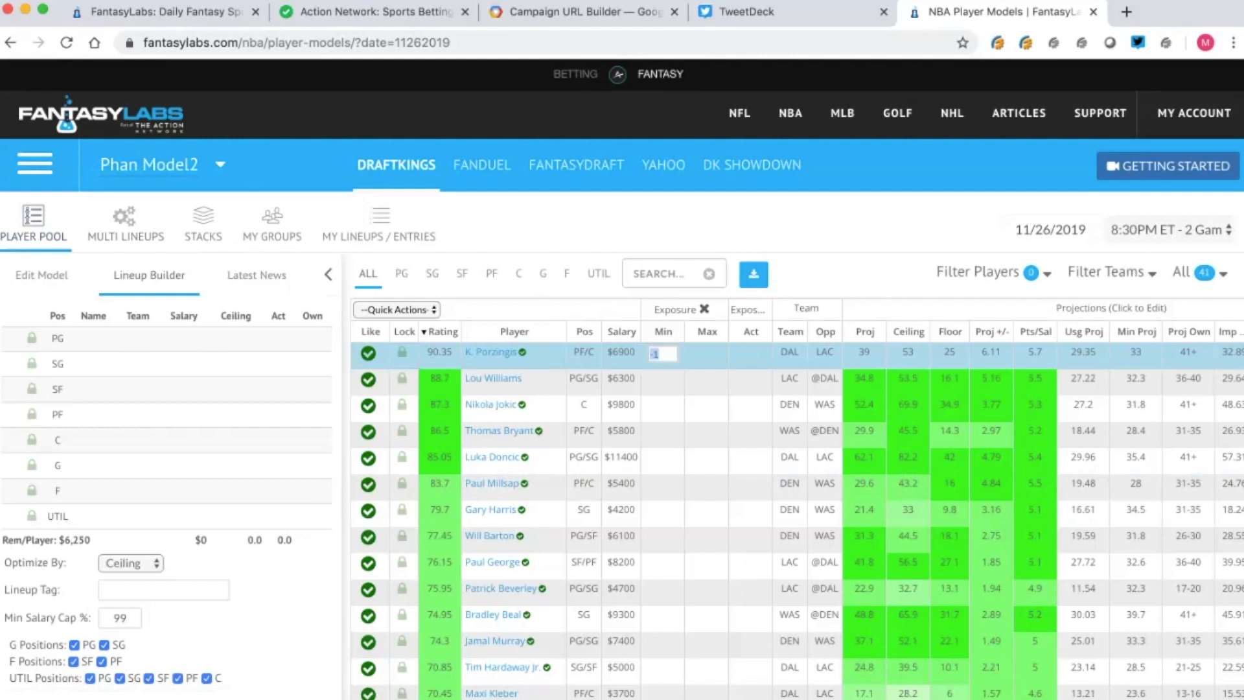
type("50")
key("Return")
type("1")
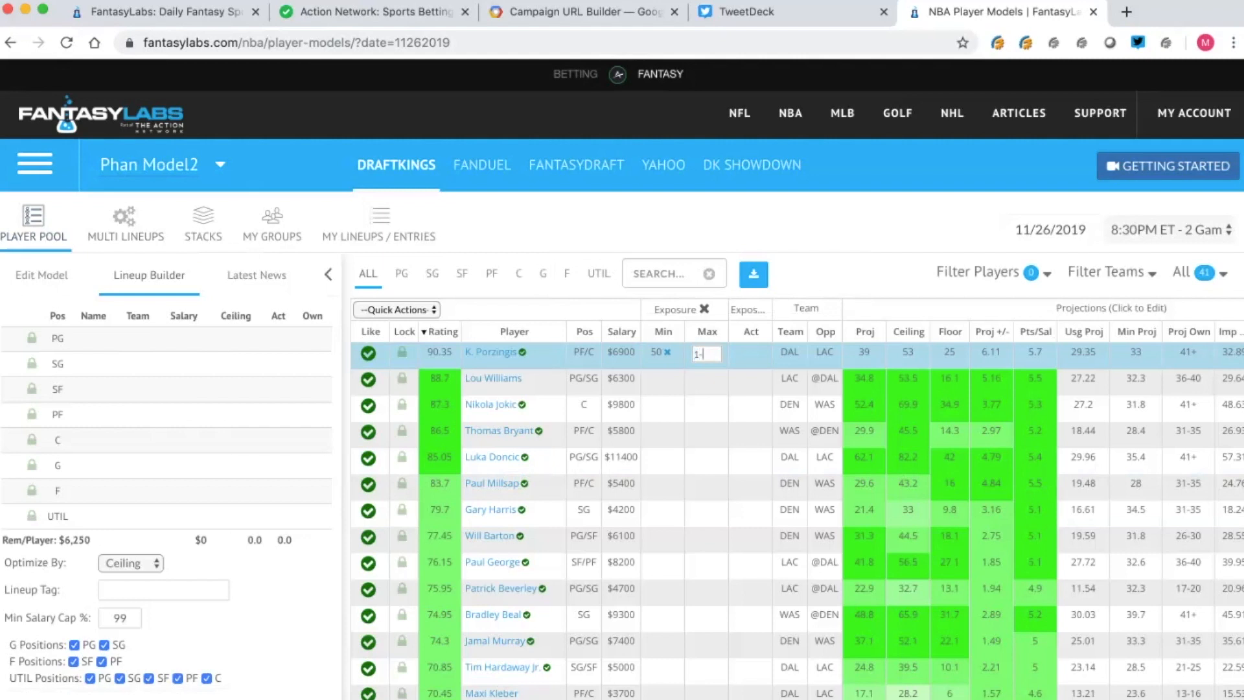
type("000")
left_click(707, 406)
Set Luka Doncic's exposure to a minimum of 50 and a maximum of 100.
left_click(663, 458)
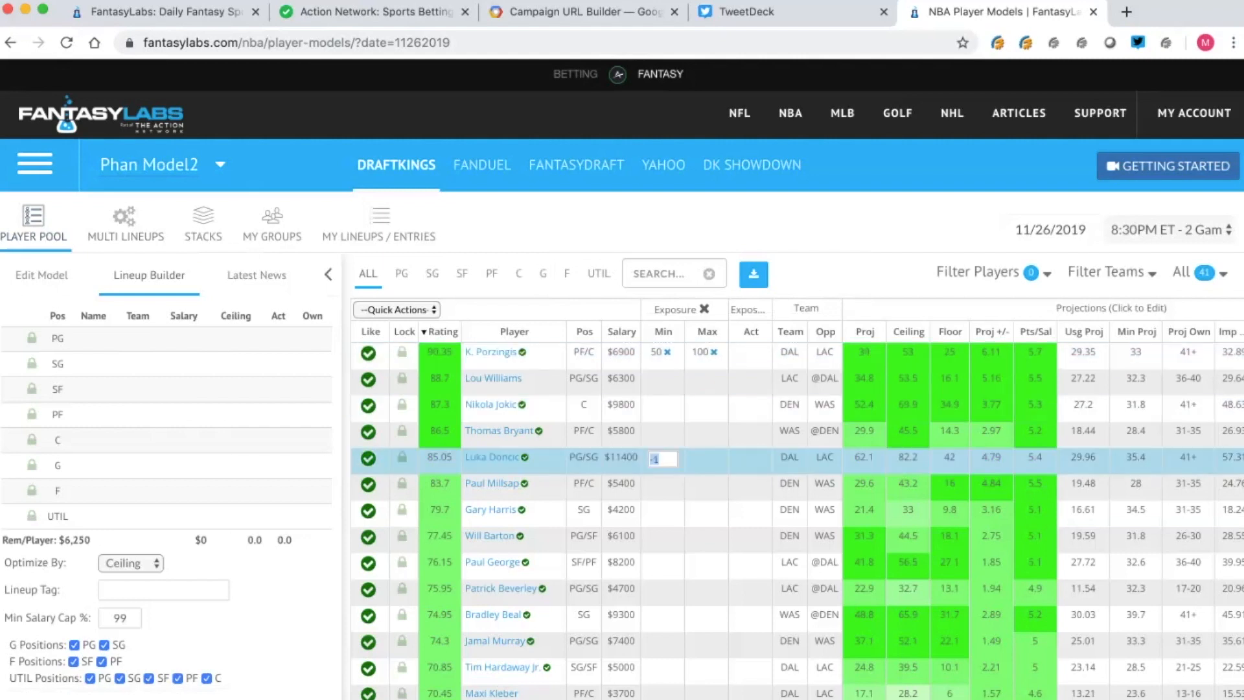
type("50")
key("Return")
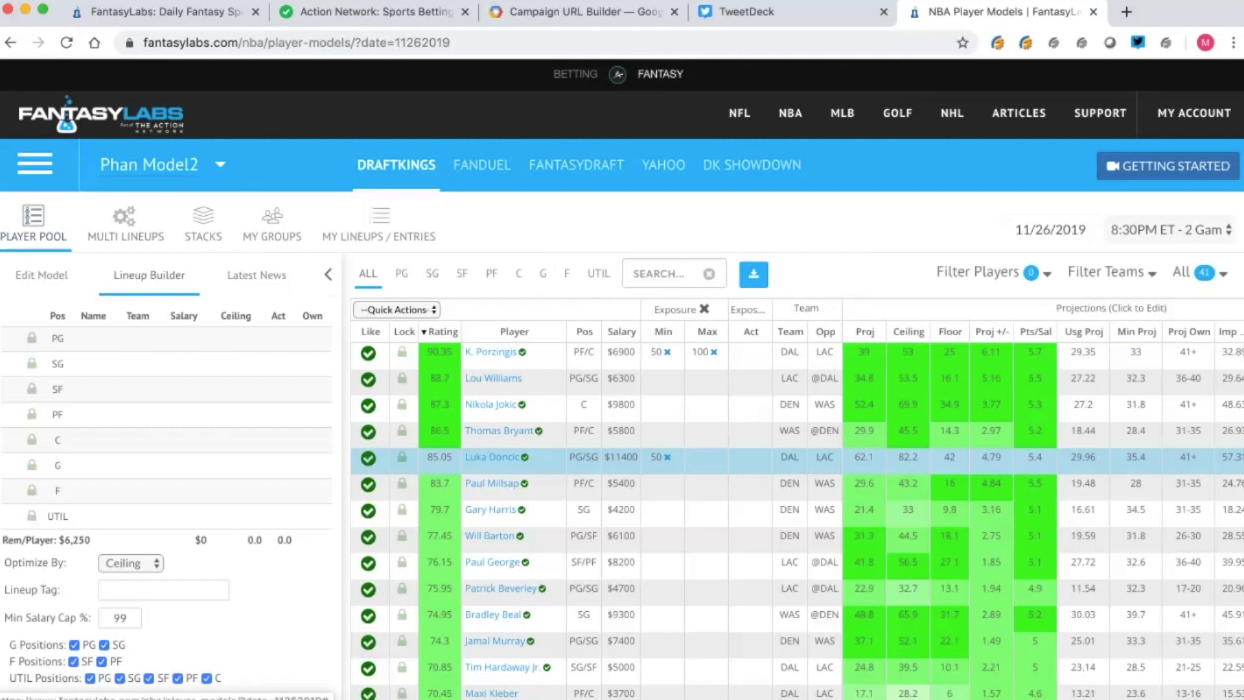
left_click(706, 458)
type("100")
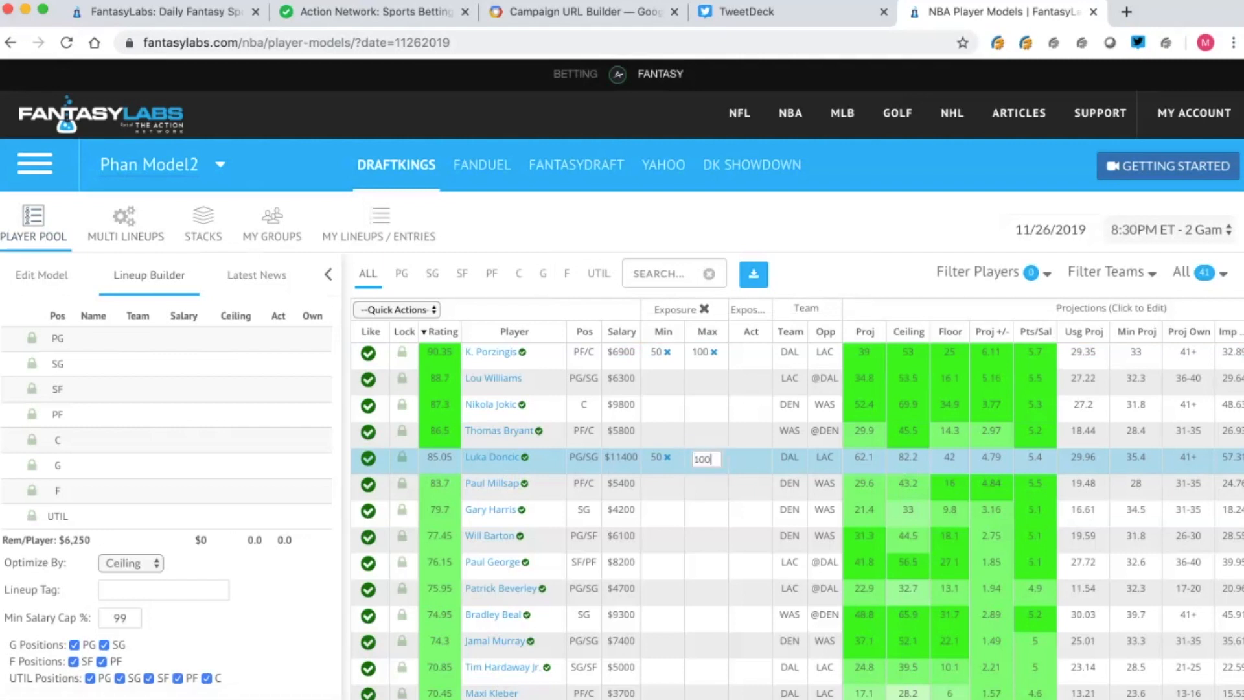
left_click(750, 435)
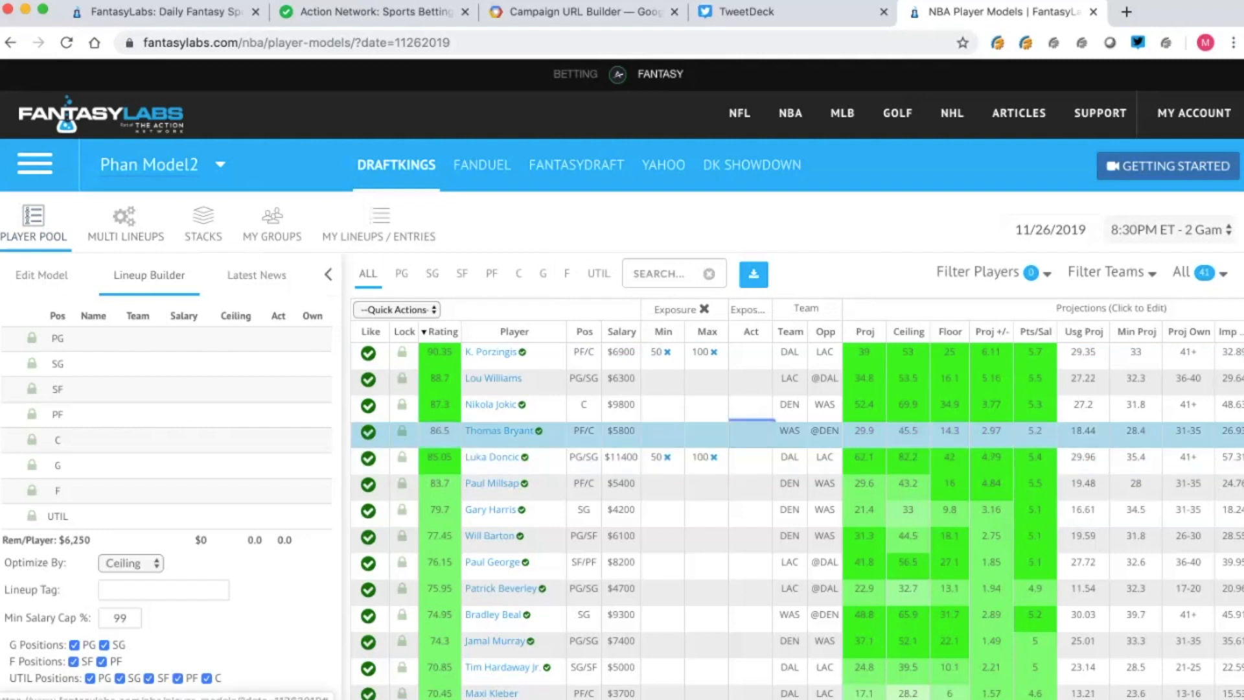
Remove the minimum and maximum exposure limits from Luka Doncic and K. Porzingis.
left_click(668, 457)
left_click(714, 458)
left_click(714, 352)
left_click(667, 352)
Unlike Jerome Robinson and Justin Jackson near the low-rated end of the player pool.
scroll(668, 414, "down", 10)
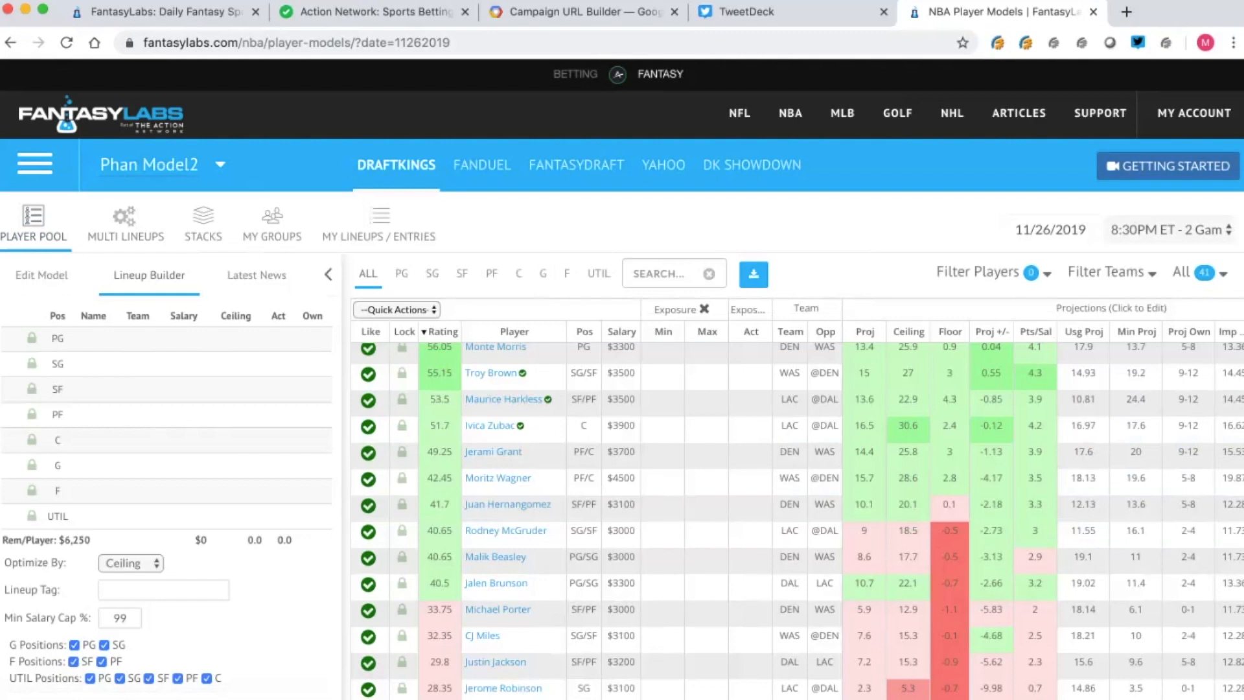
left_click(368, 689)
left_click(368, 663)
scroll(797, 519, "up", 10)
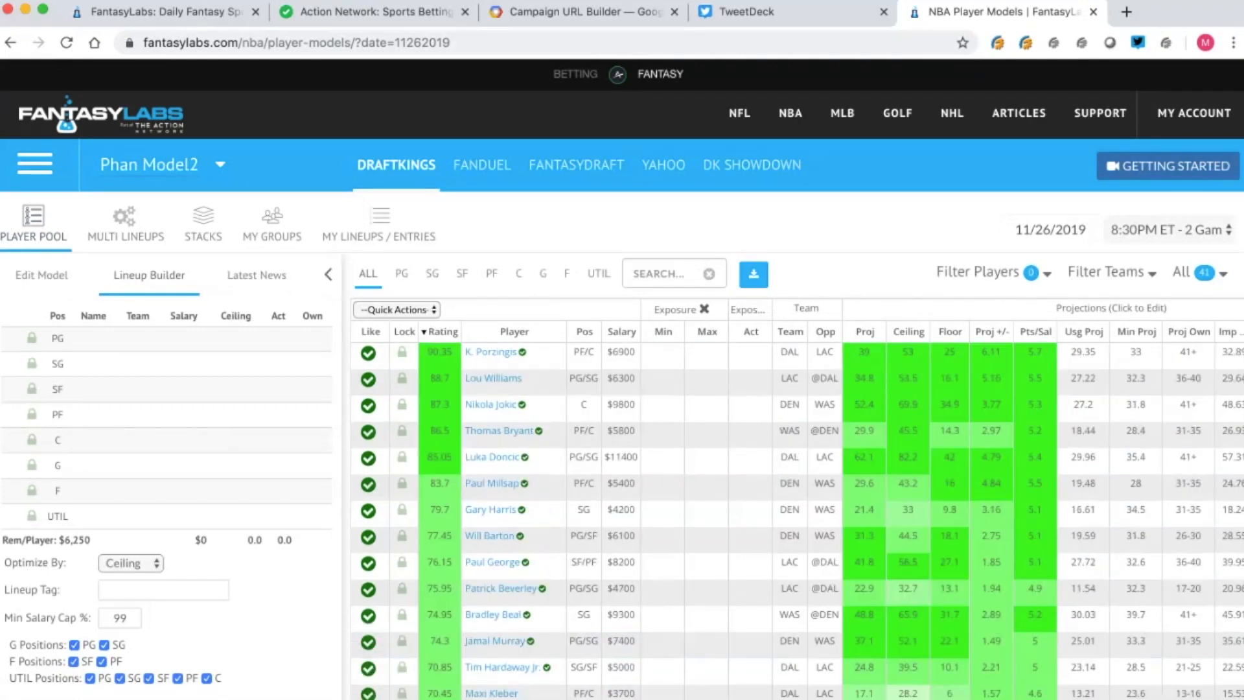
Generate 100 lineups by Rating in Multi Lineups with Diversification lowered to 2.
left_click(125, 224)
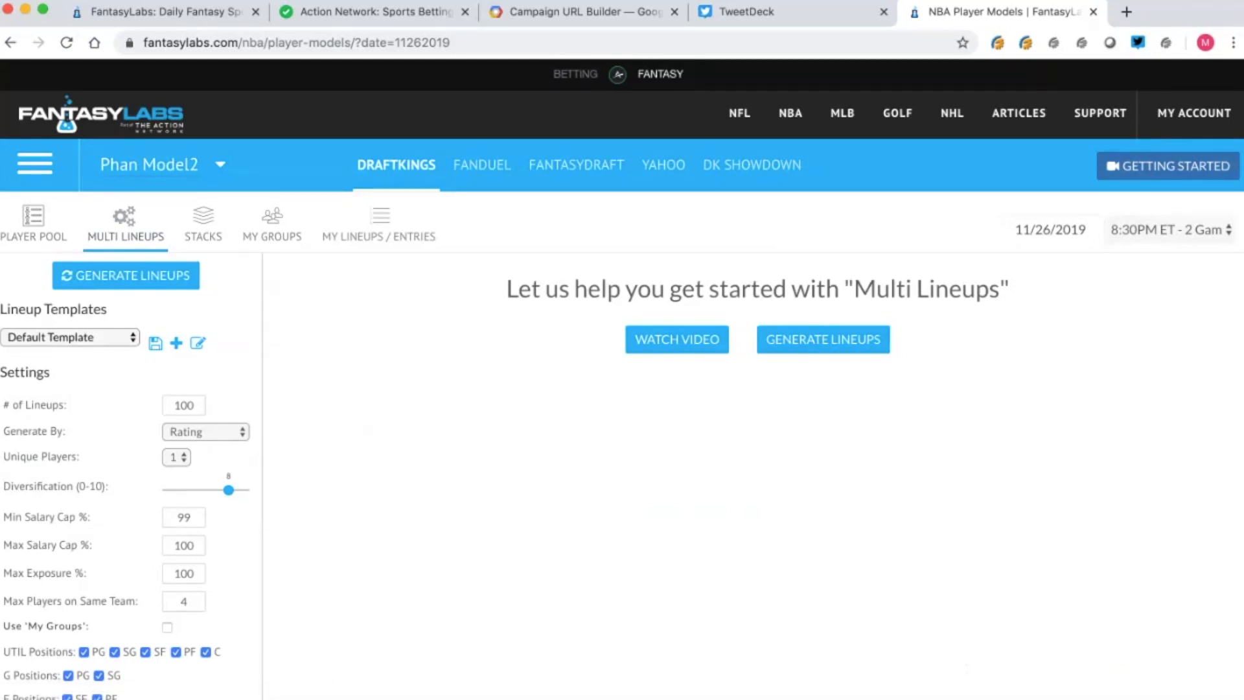
left_click_drag(228, 490, 183, 490)
left_click(126, 275)
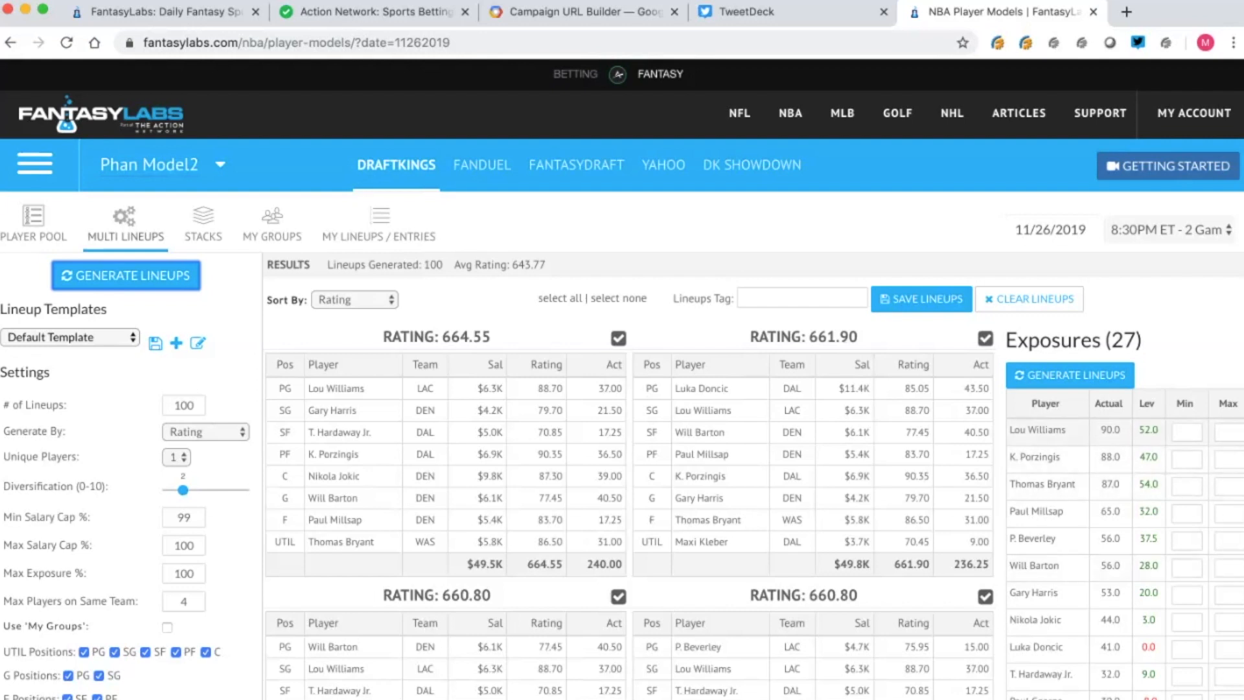
Set Lou Williams's maximum exposure to 70 and regenerate the lineups.
left_click(1187, 433)
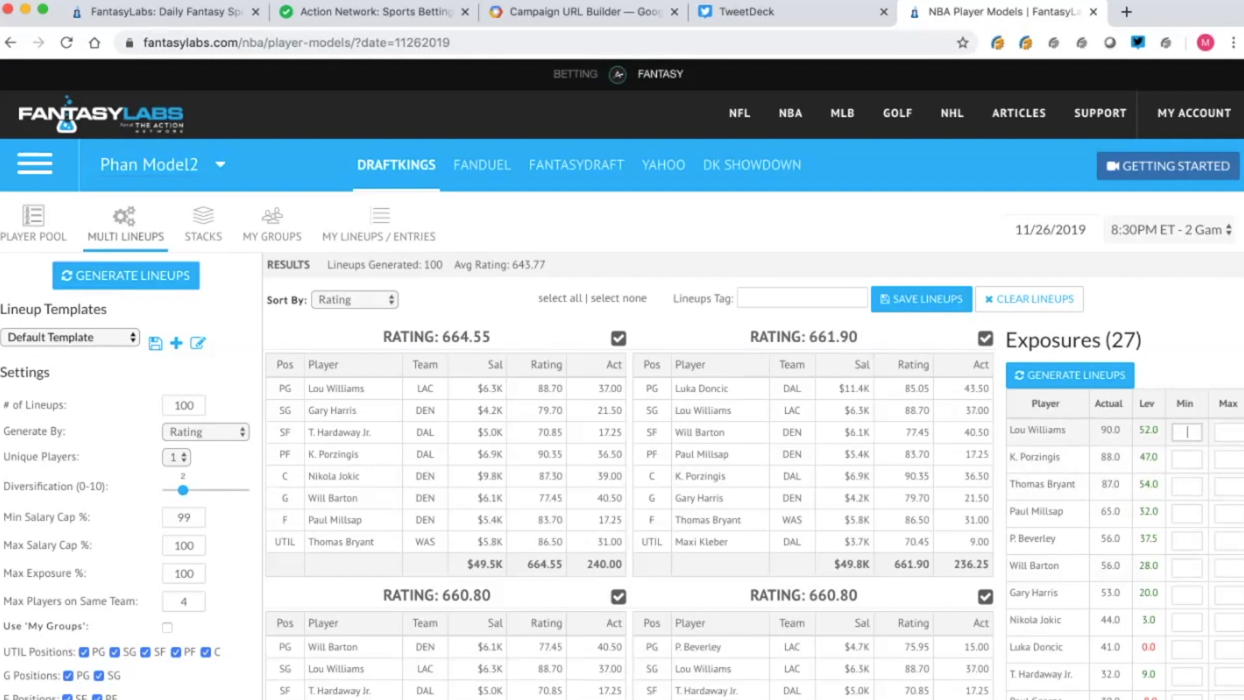
left_click(1230, 432)
type("70")
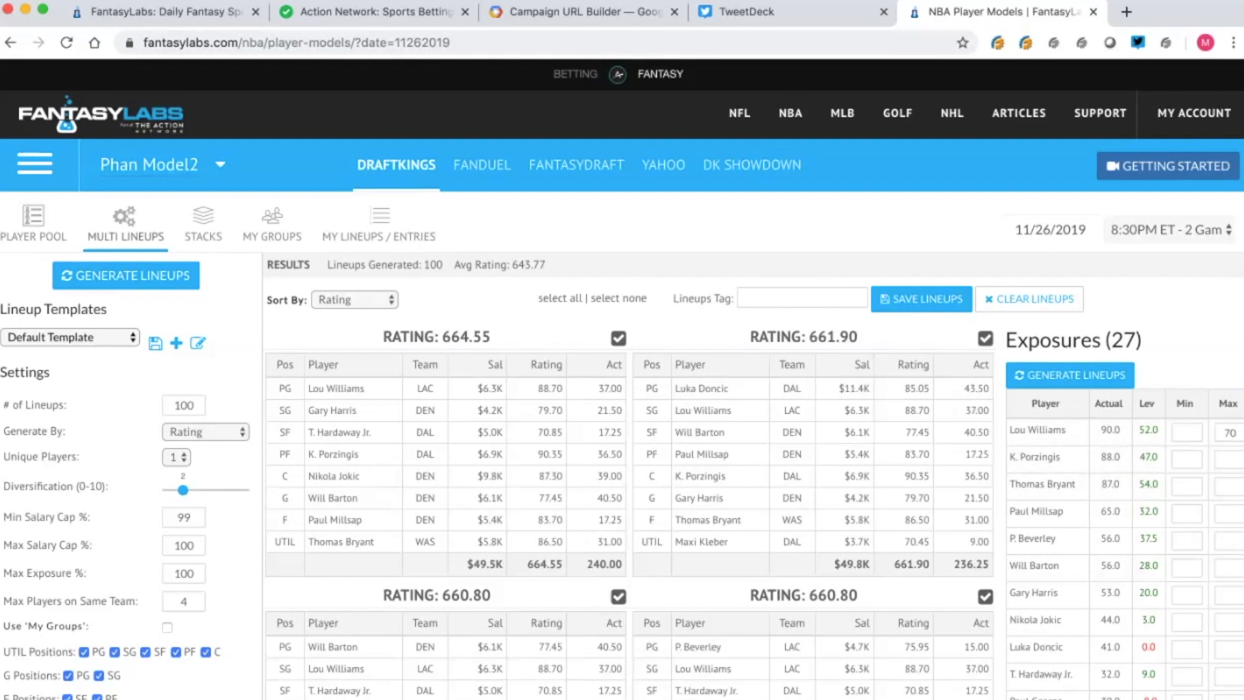
left_click(1070, 375)
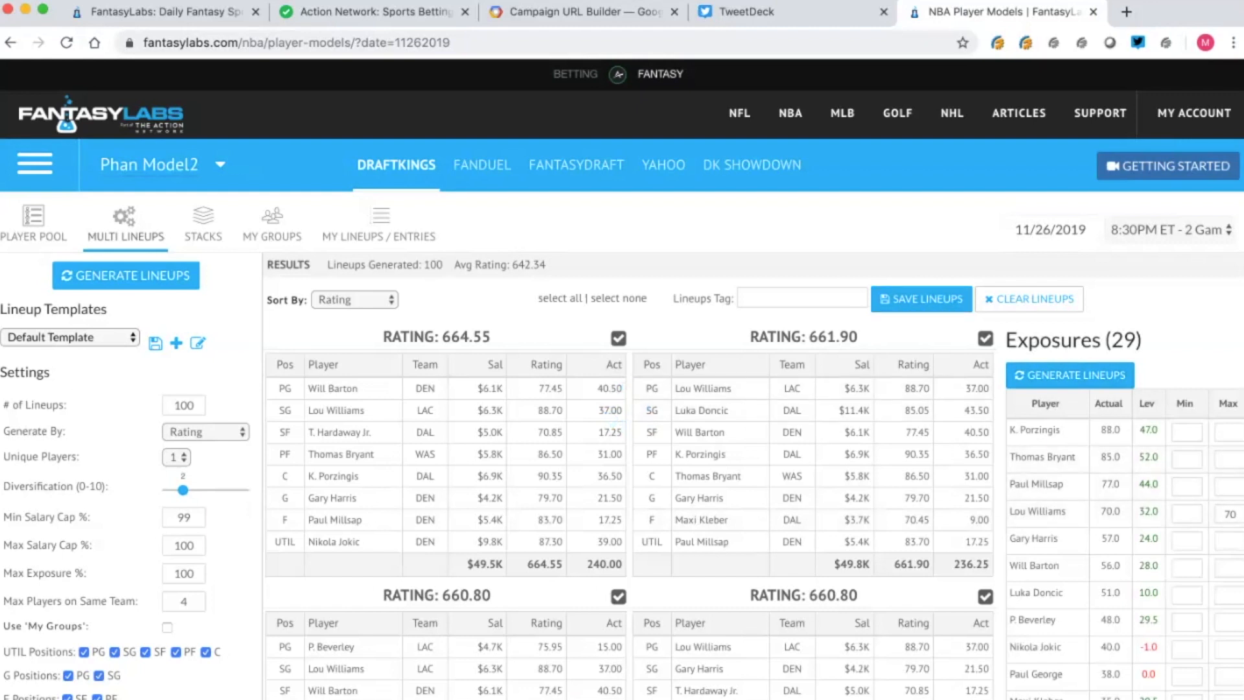
Clear the generated lineups and generate 100 new ones with Diversification raised to 10.
left_click_drag(183, 489, 228, 490)
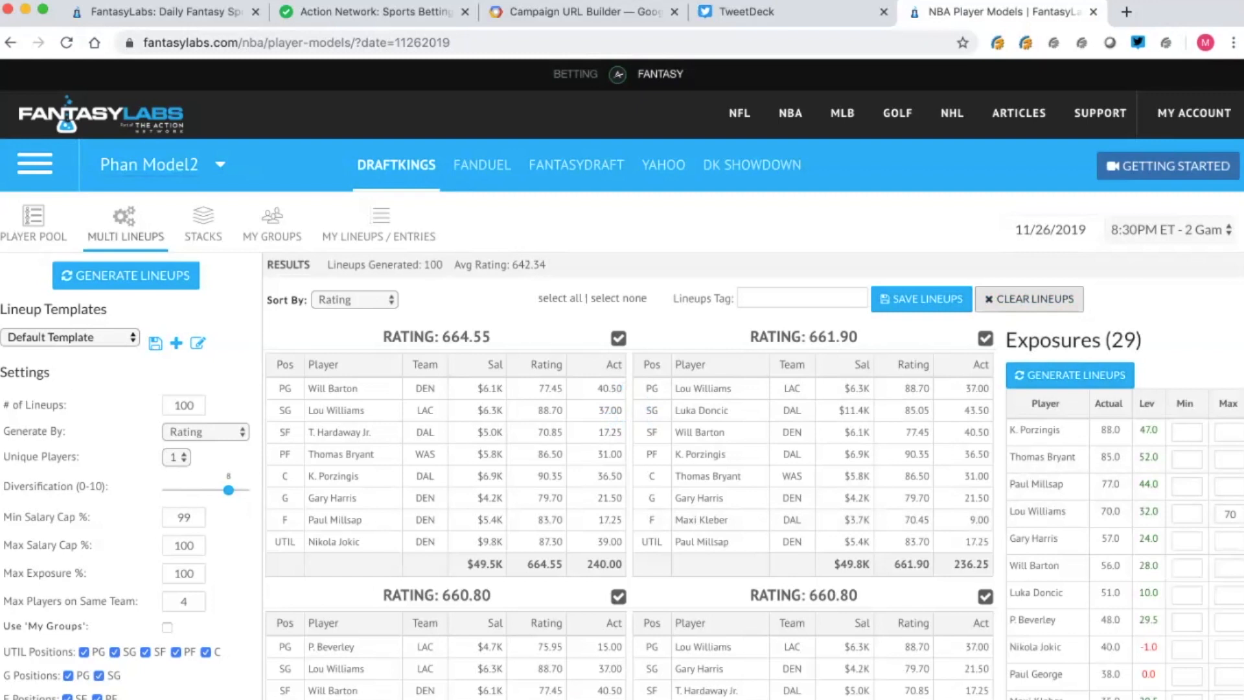
left_click(1030, 299)
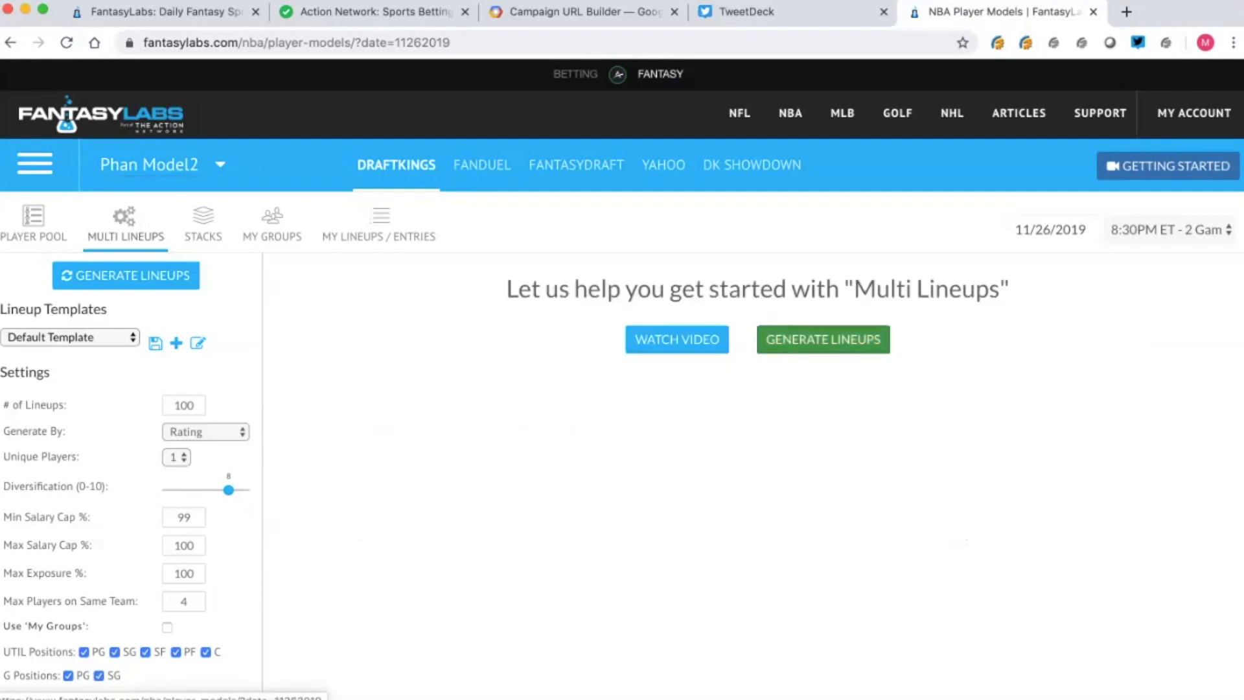
left_click_drag(228, 490, 245, 489)
left_click(822, 338)
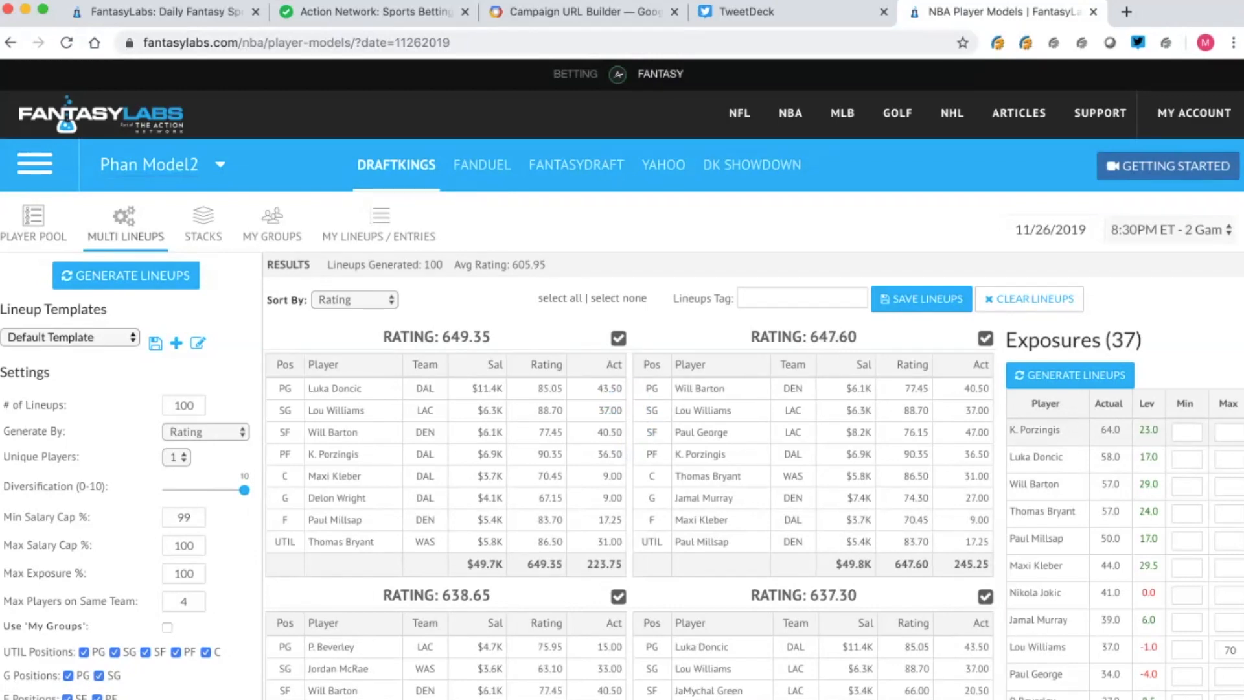
Review the generated lineups and player exposures, and save all lineups with the tag "Run 1".
scroll(752, 505, "down", 4)
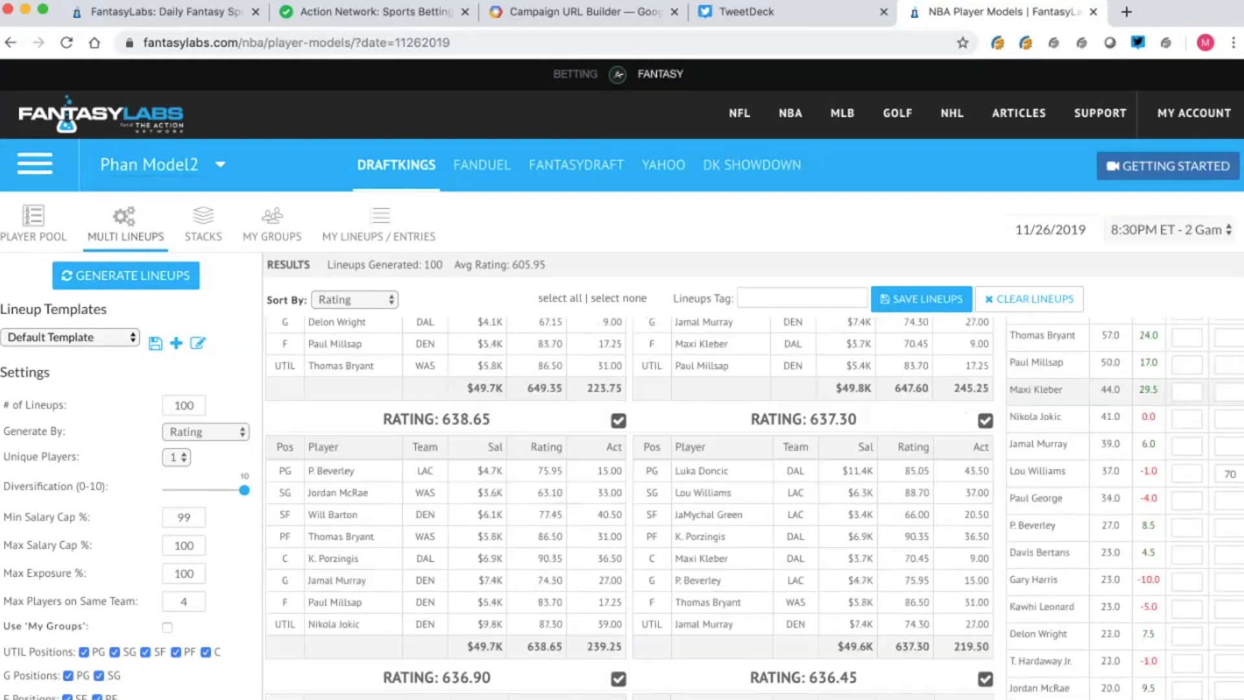
scroll(751, 506, "down", 6)
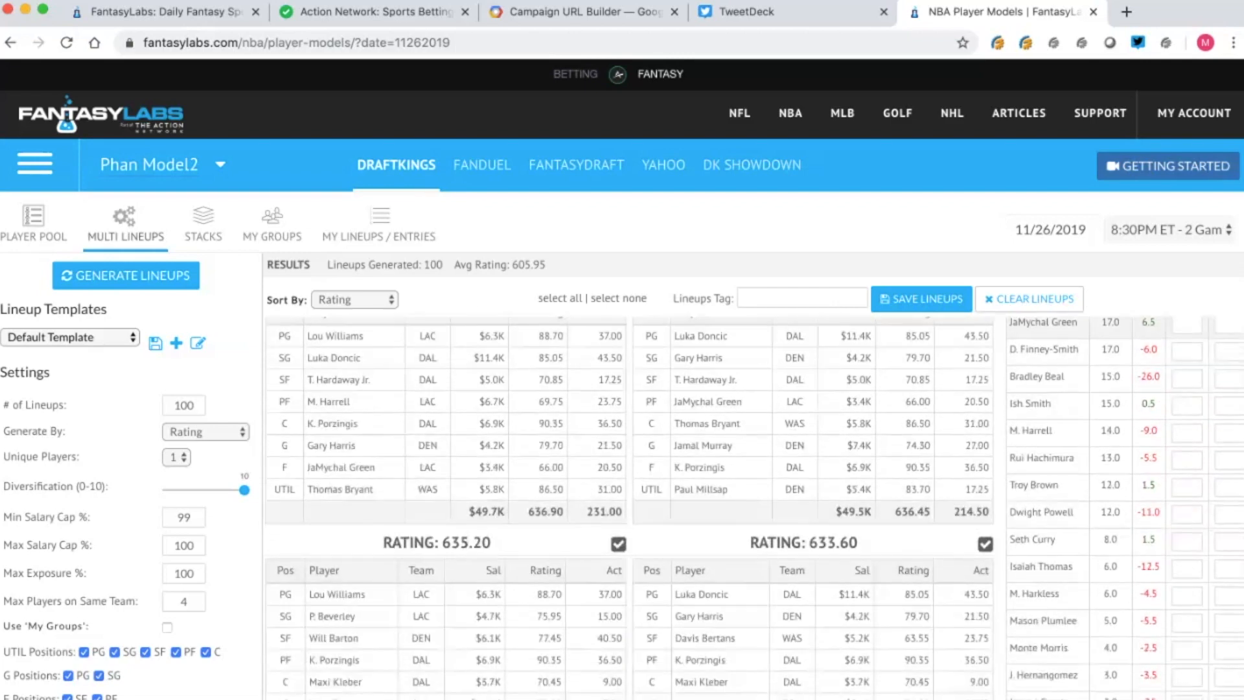
scroll(1046, 422, "down", 4)
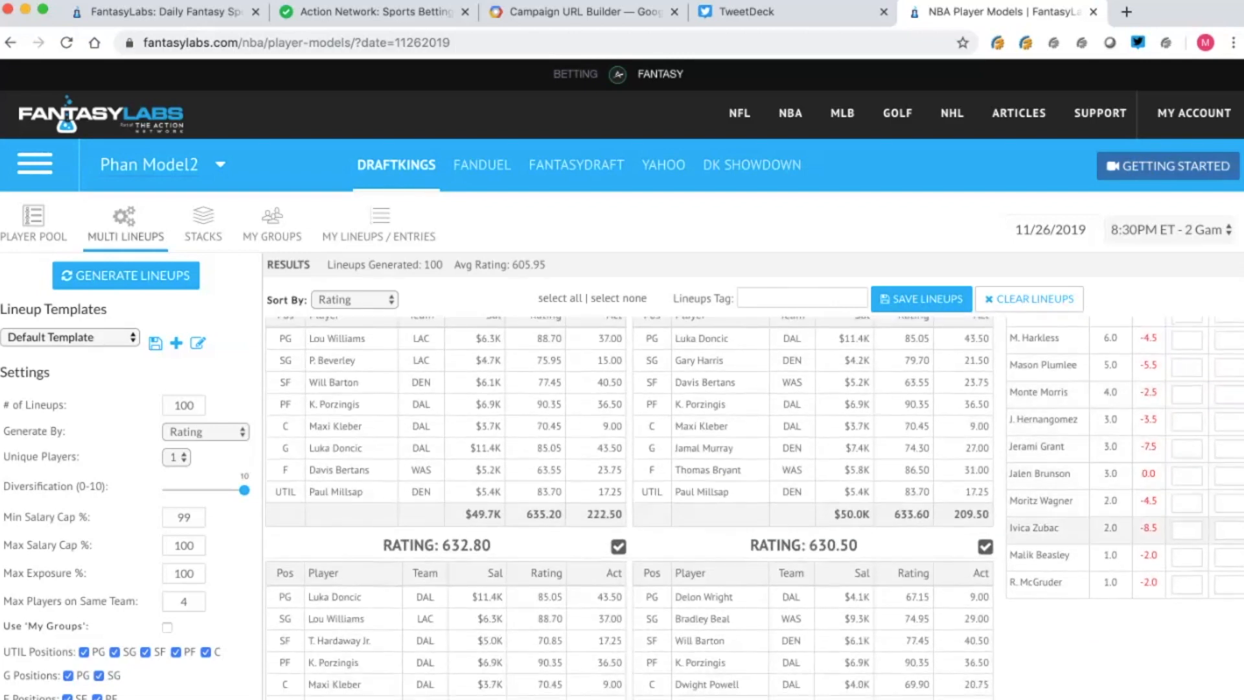
scroll(1047, 528, "up", 10)
scroll(1047, 538, "up", 4)
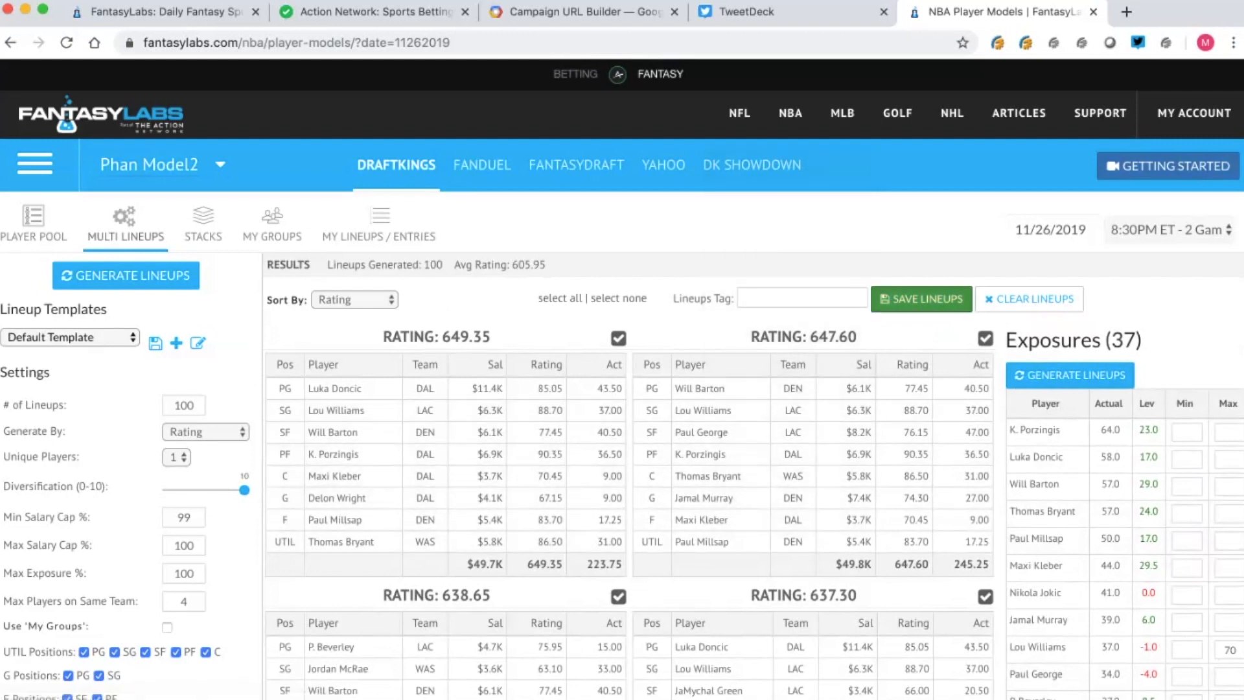
left_click(802, 298)
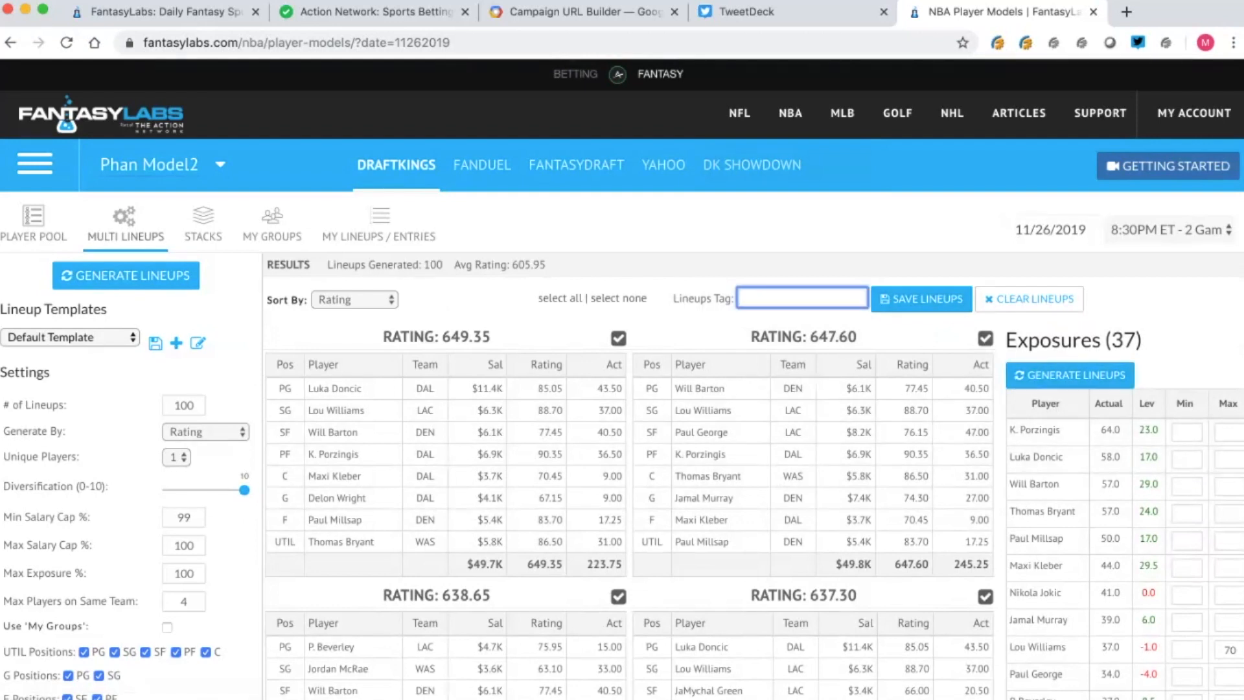
type("Run 1")
key("Return")
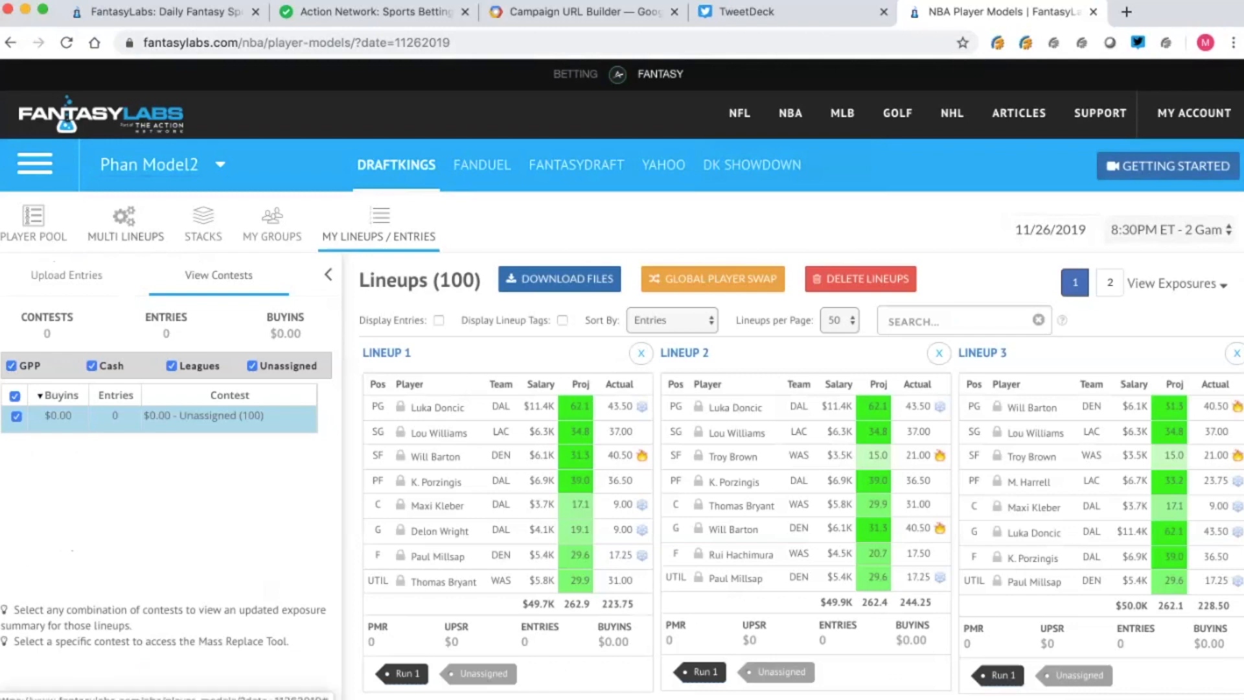
Remove Lou Williams's maximum exposure limit in the player pool.
left_click(125, 225)
left_click(272, 226)
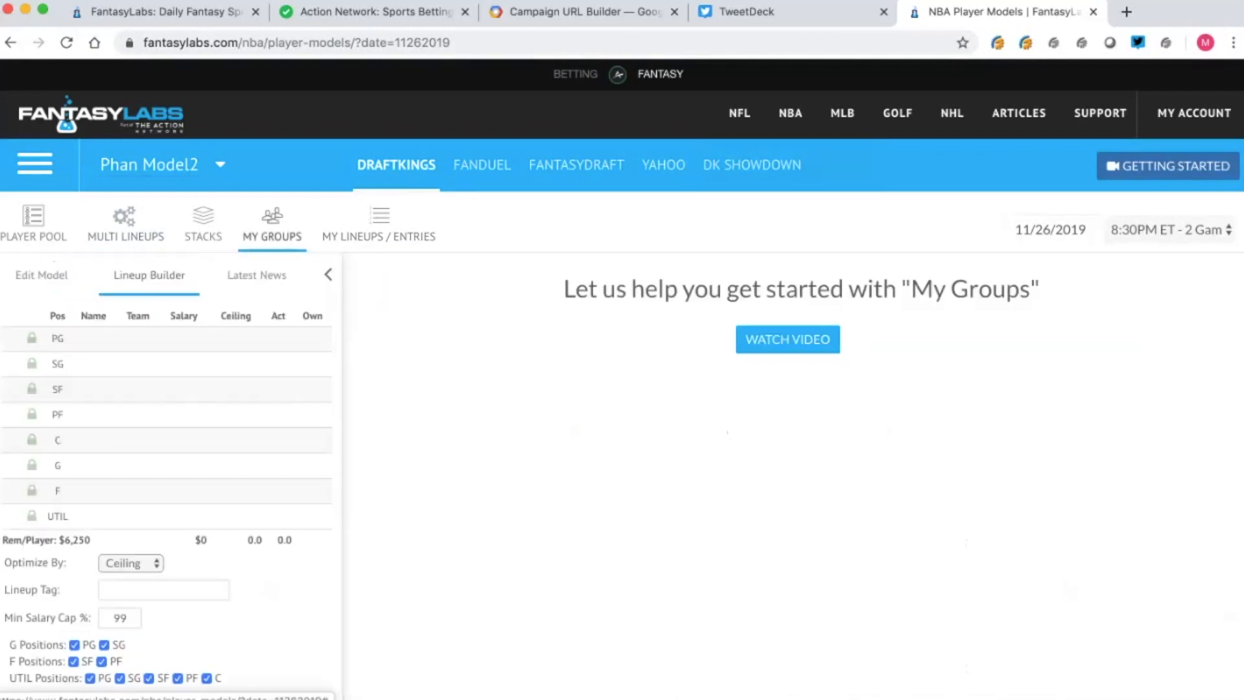
left_click(34, 225)
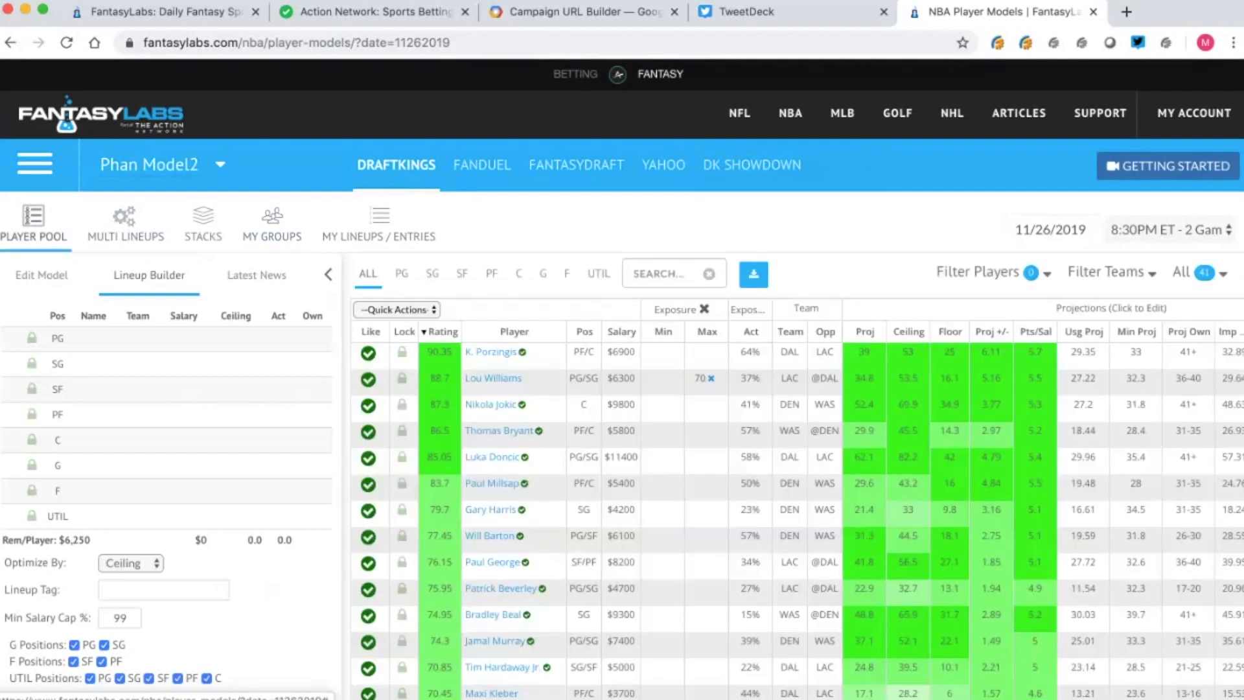
left_click(700, 379)
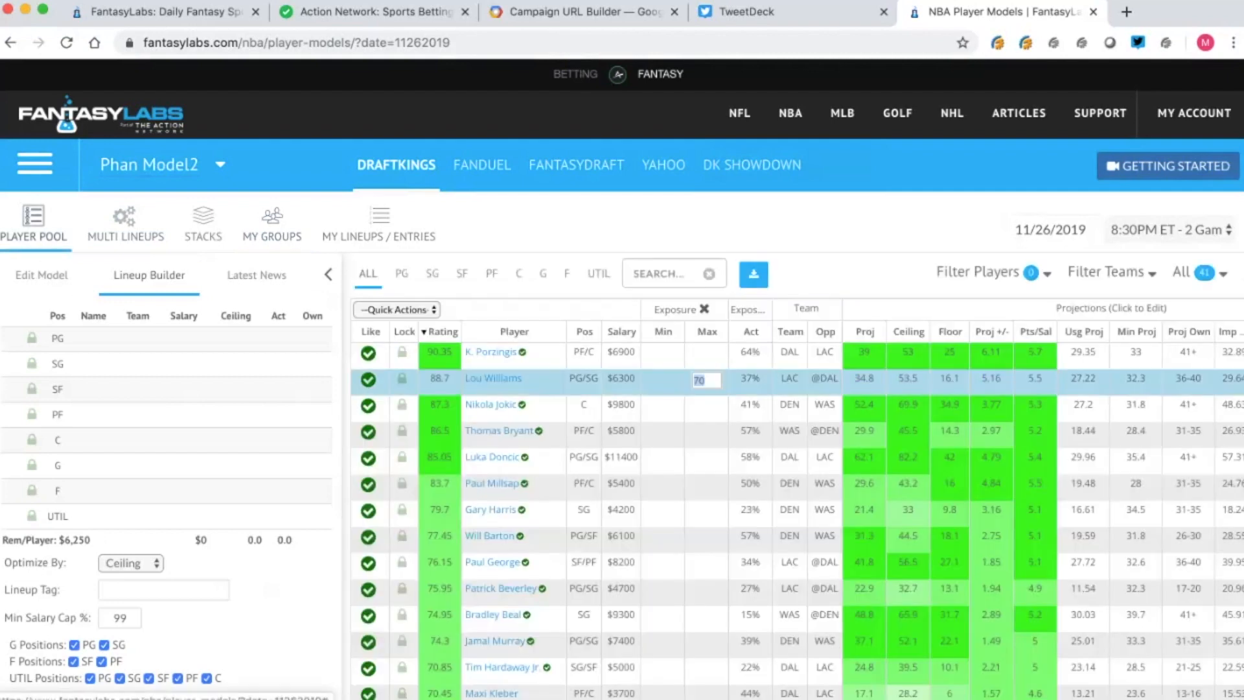
left_click(706, 405)
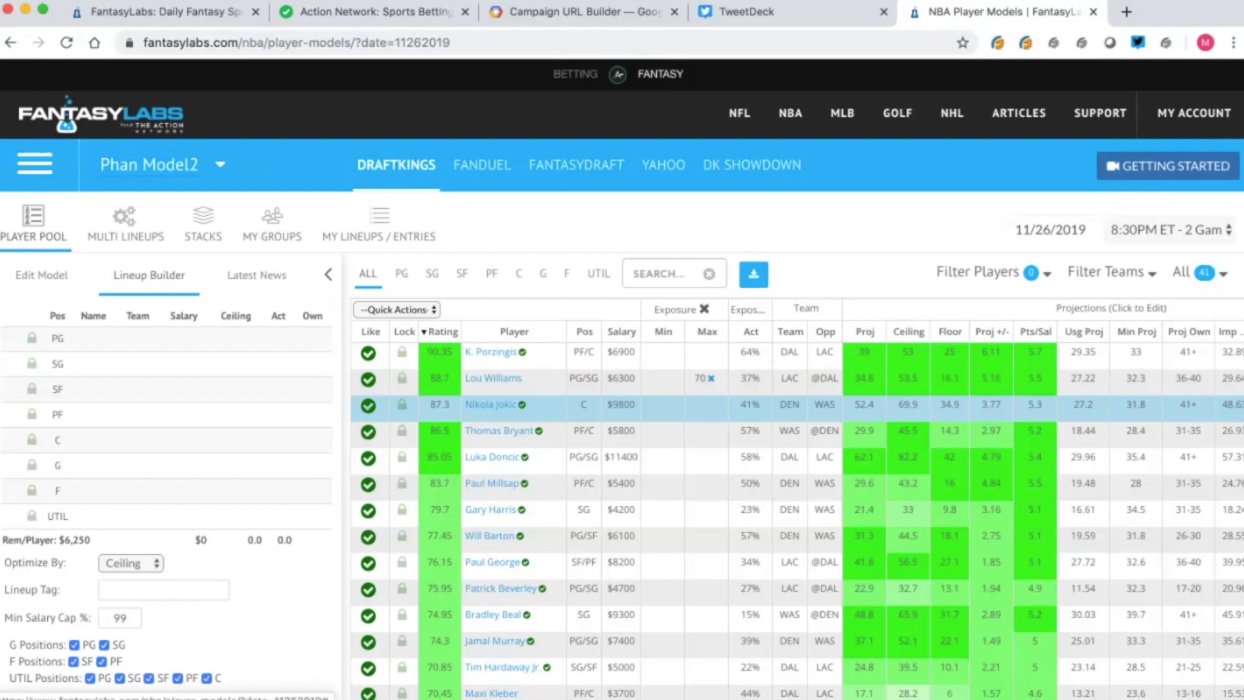
left_click(710, 379)
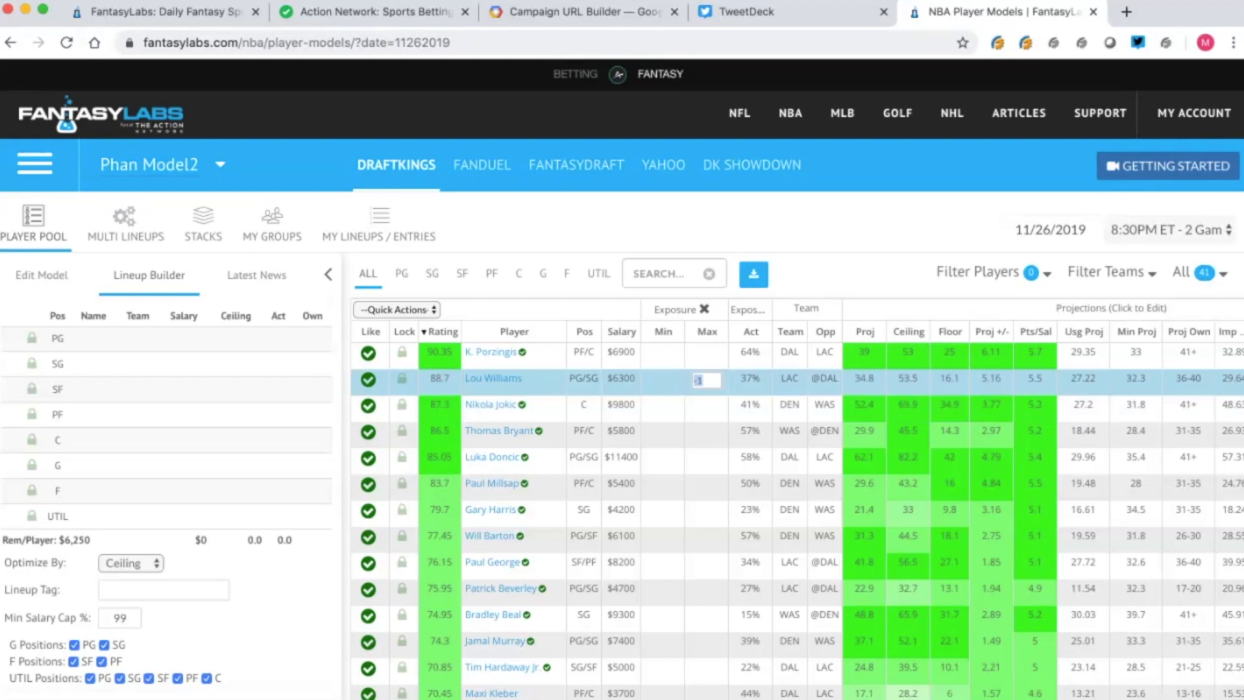
left_click(706, 406)
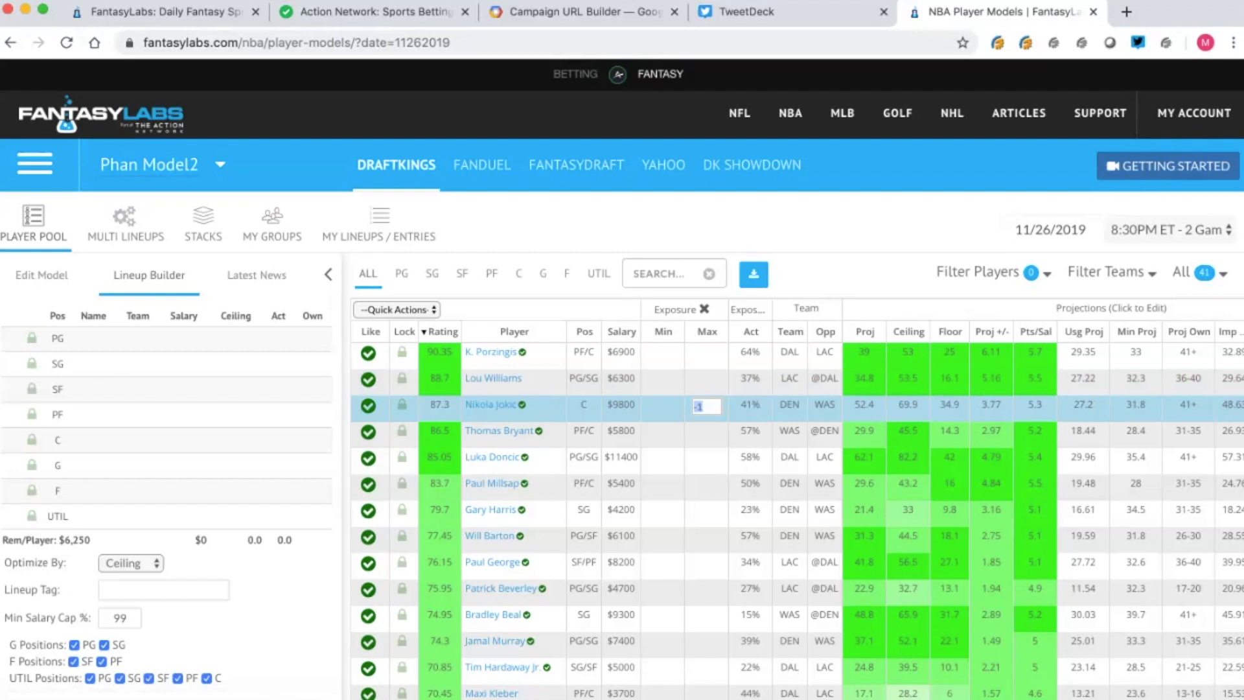
Lock K. Porzingis, Lou Williams, Luka Doncic, Patrick Beverley and Tim Hardaway Jr. and save them as a group in My Groups.
left_click(403, 352)
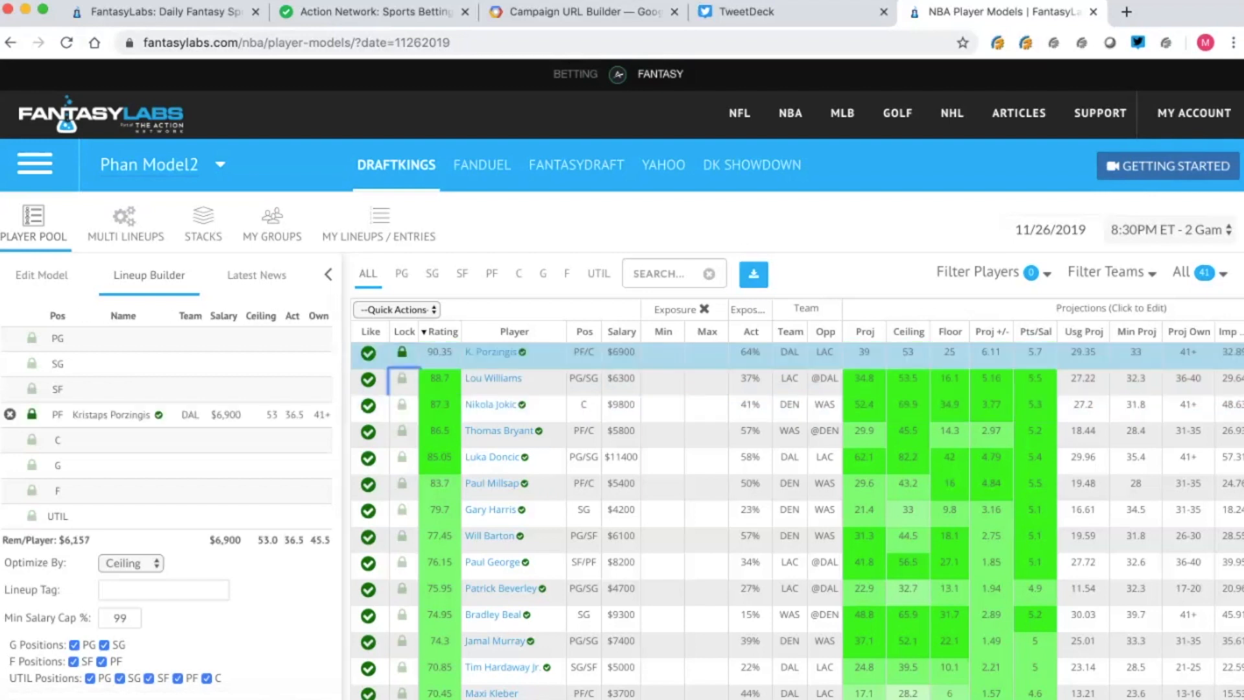
left_click(403, 378)
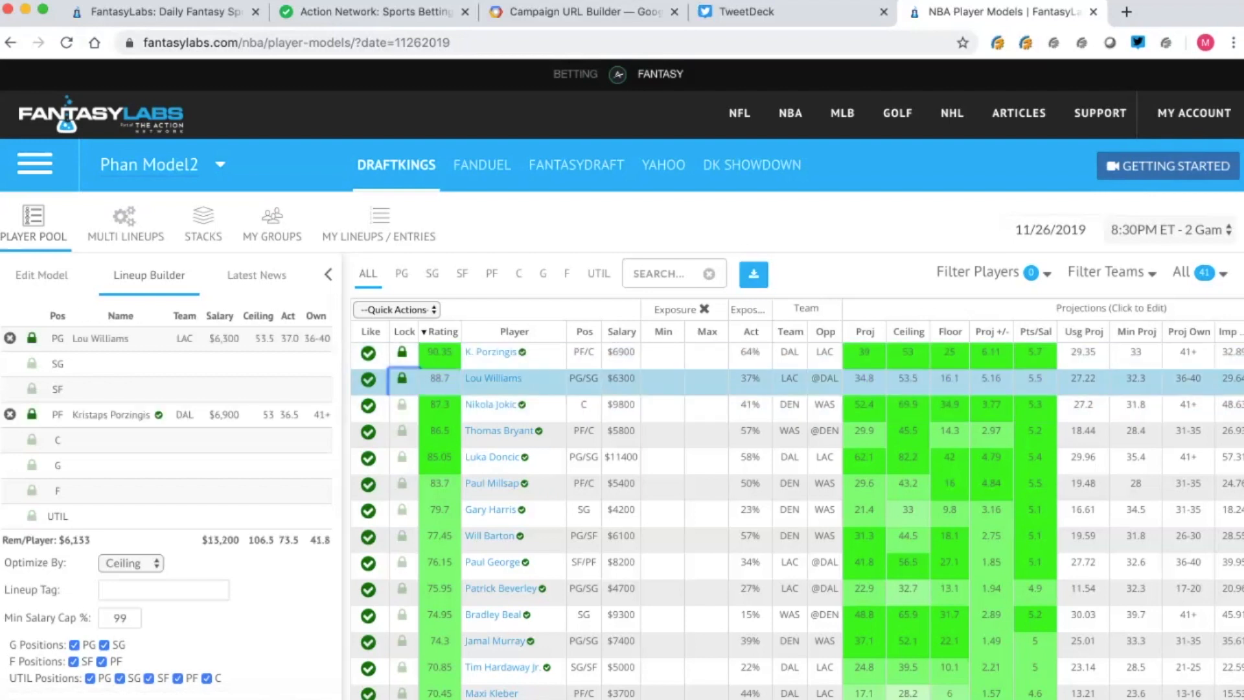
left_click(402, 458)
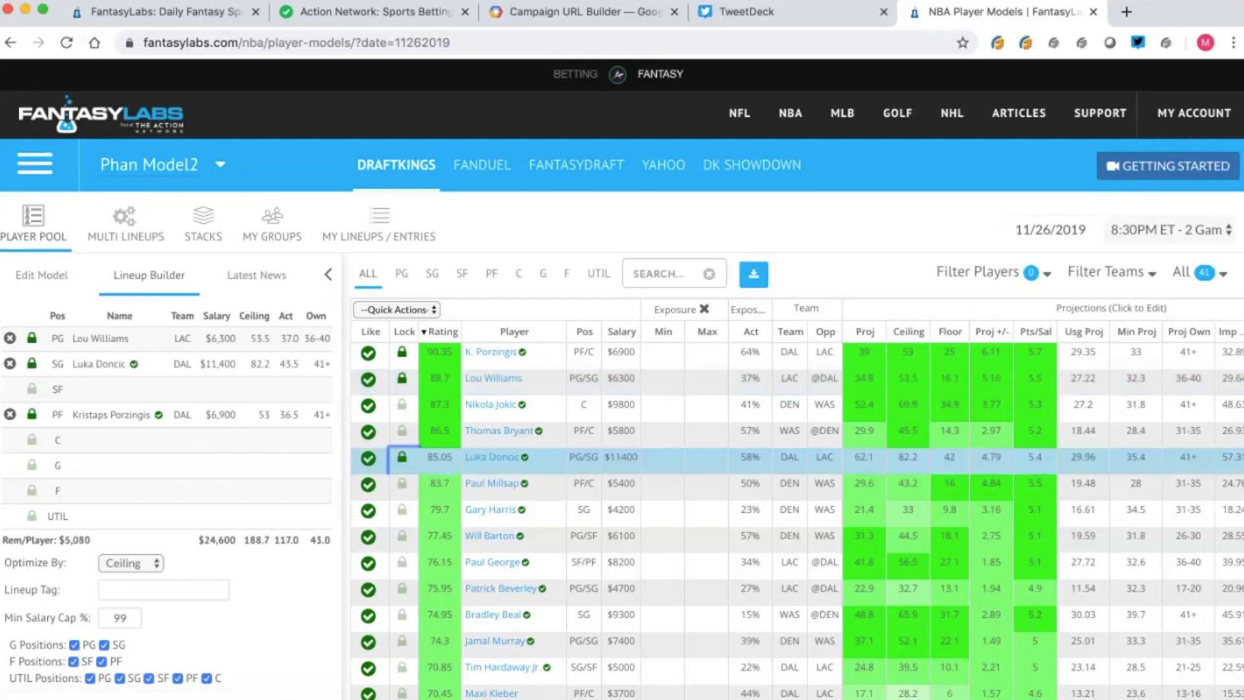
left_click(402, 588)
scroll(402, 588, "down", 3)
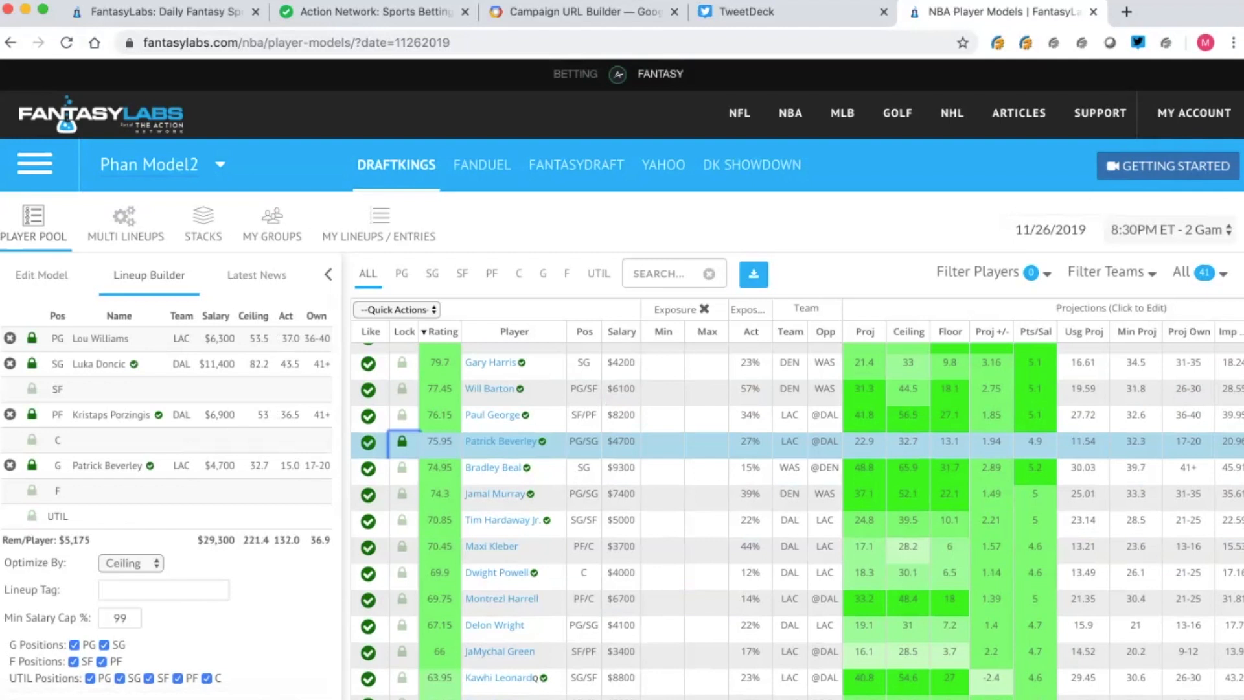
left_click(403, 520)
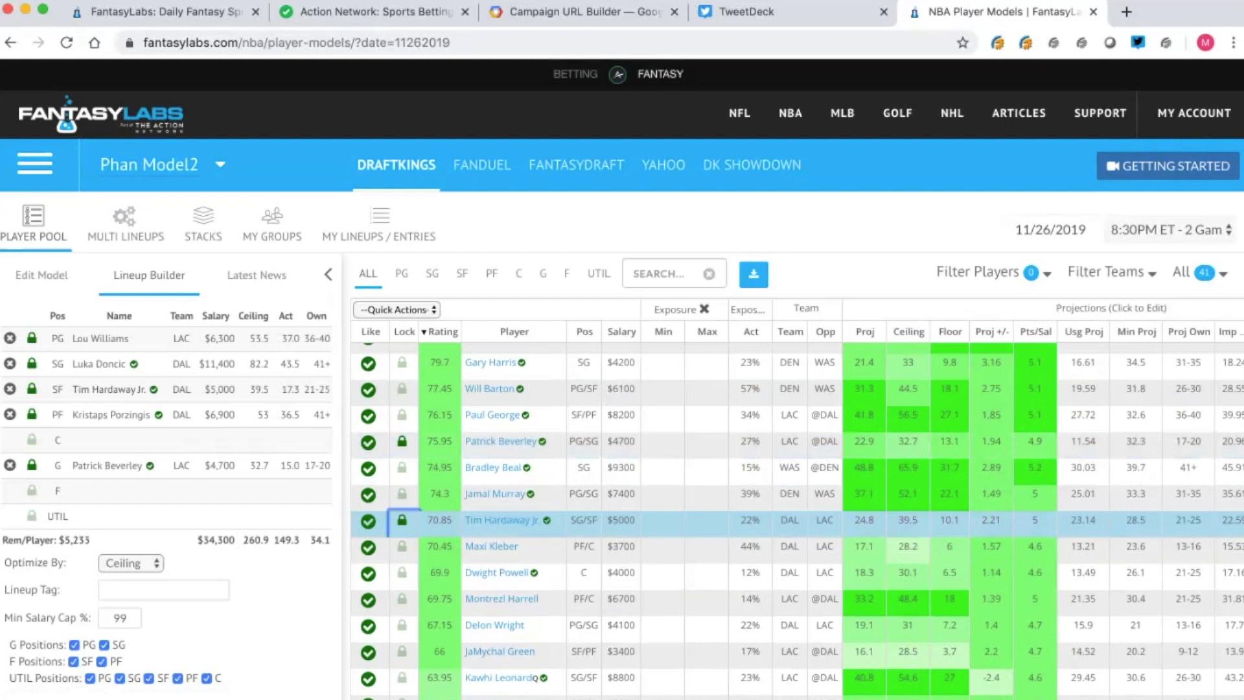
scroll(169, 505, "down", 2)
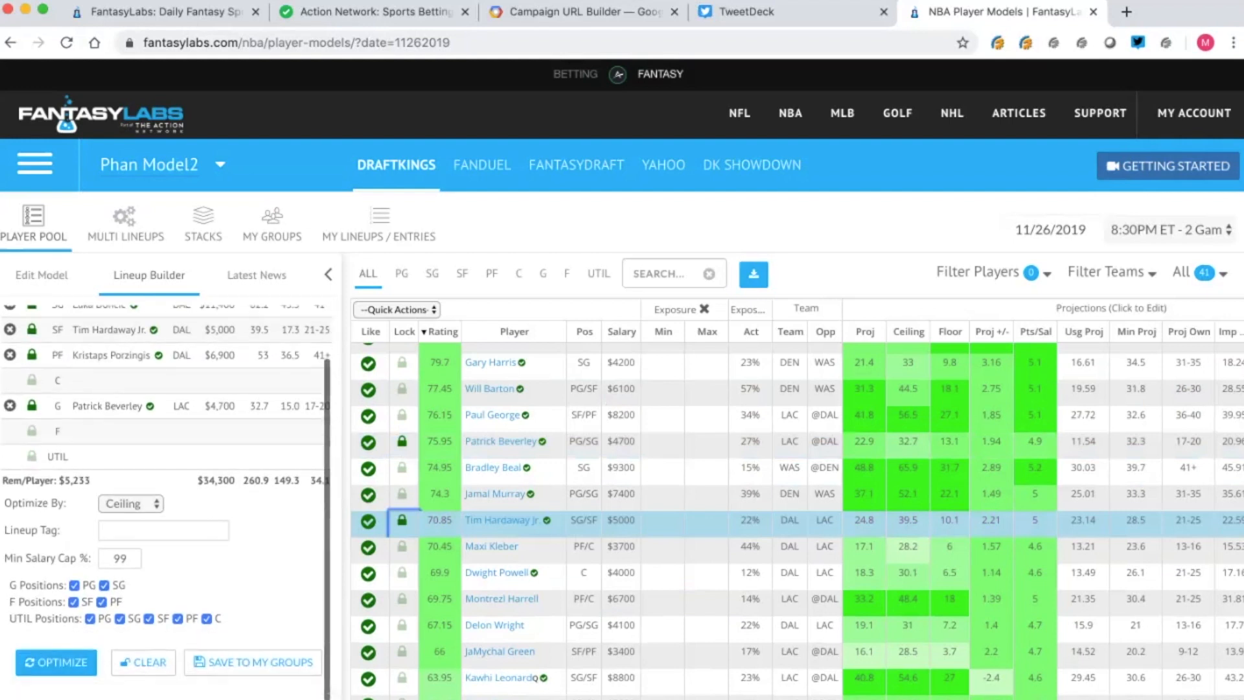
left_click(253, 661)
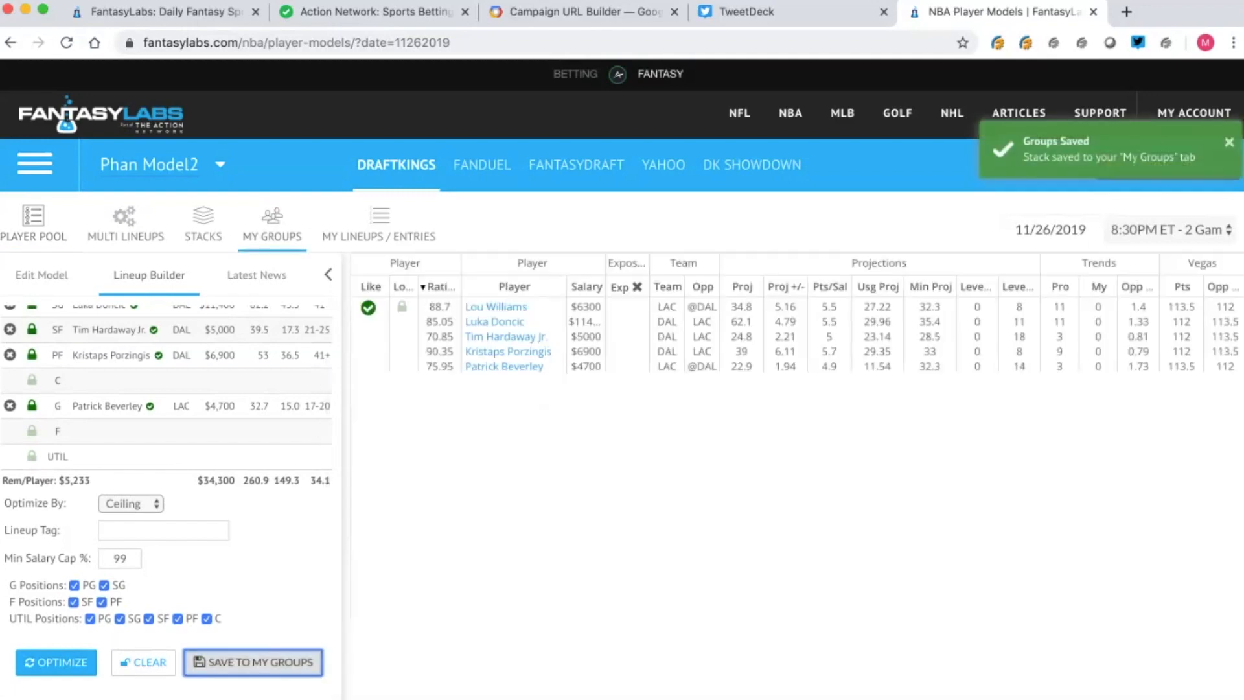
Set the saved five-player group's exposure to 50 and clear the locked players from the Lineup Builder.
left_click(628, 309)
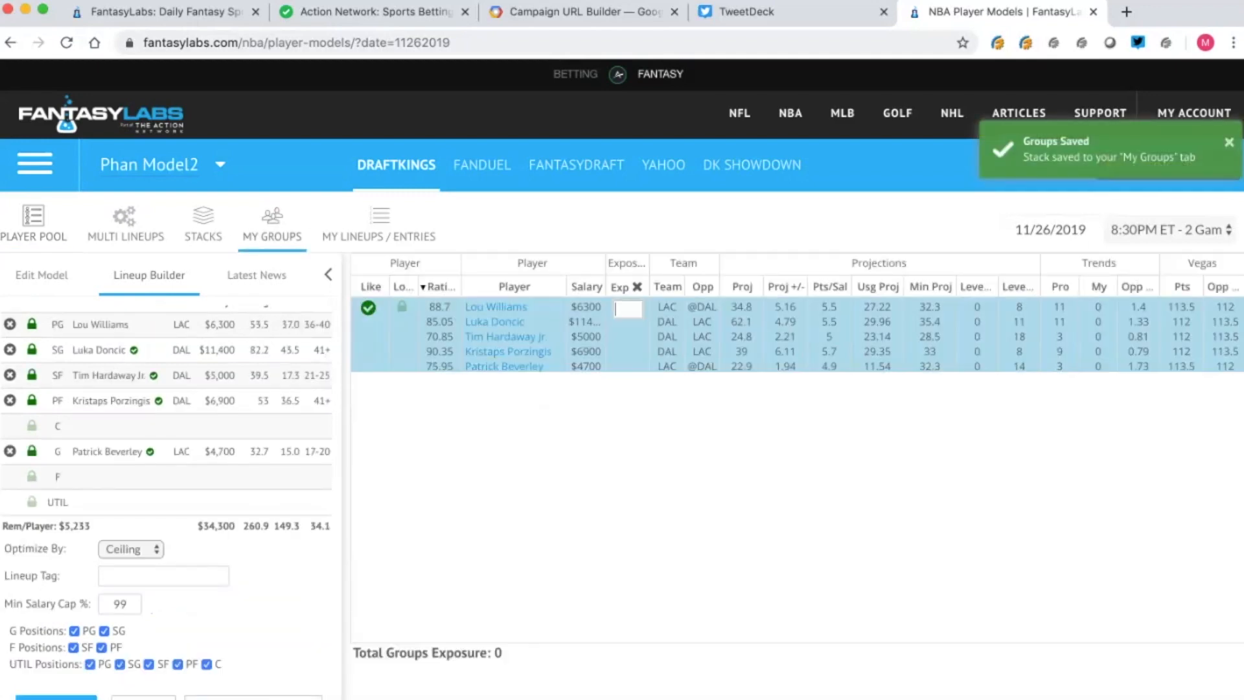
type("50")
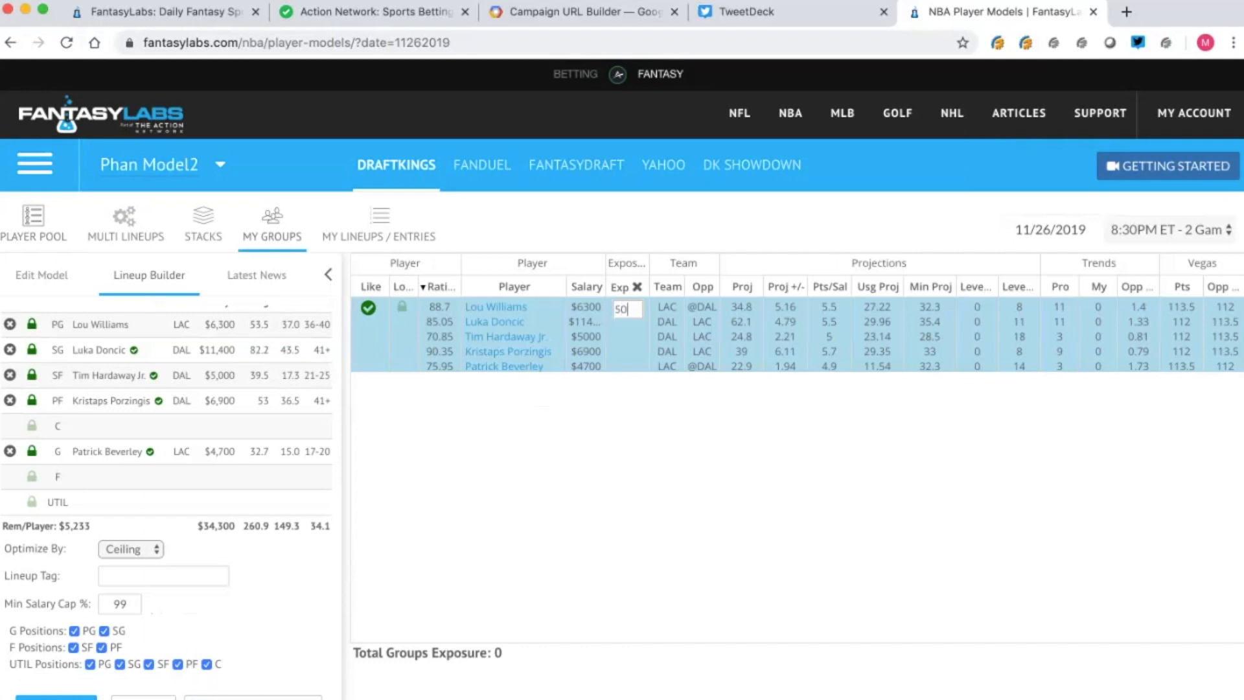
key("Return")
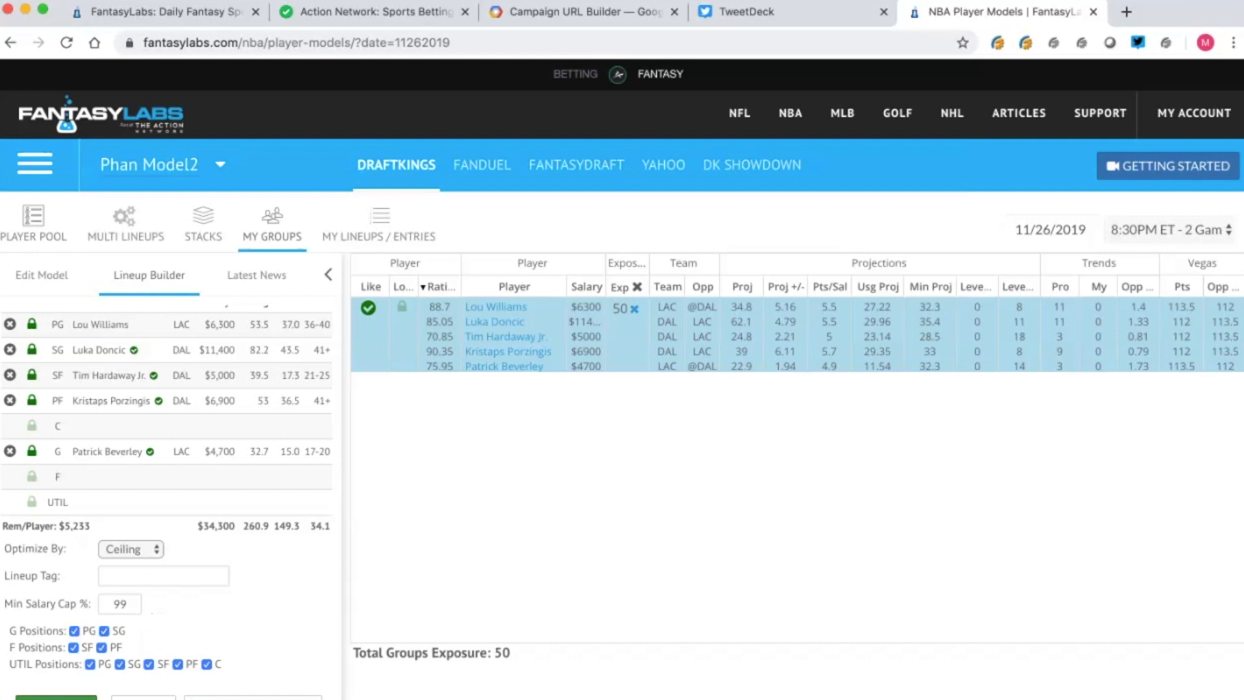
left_click(143, 697)
scroll(144, 550, "up", 1)
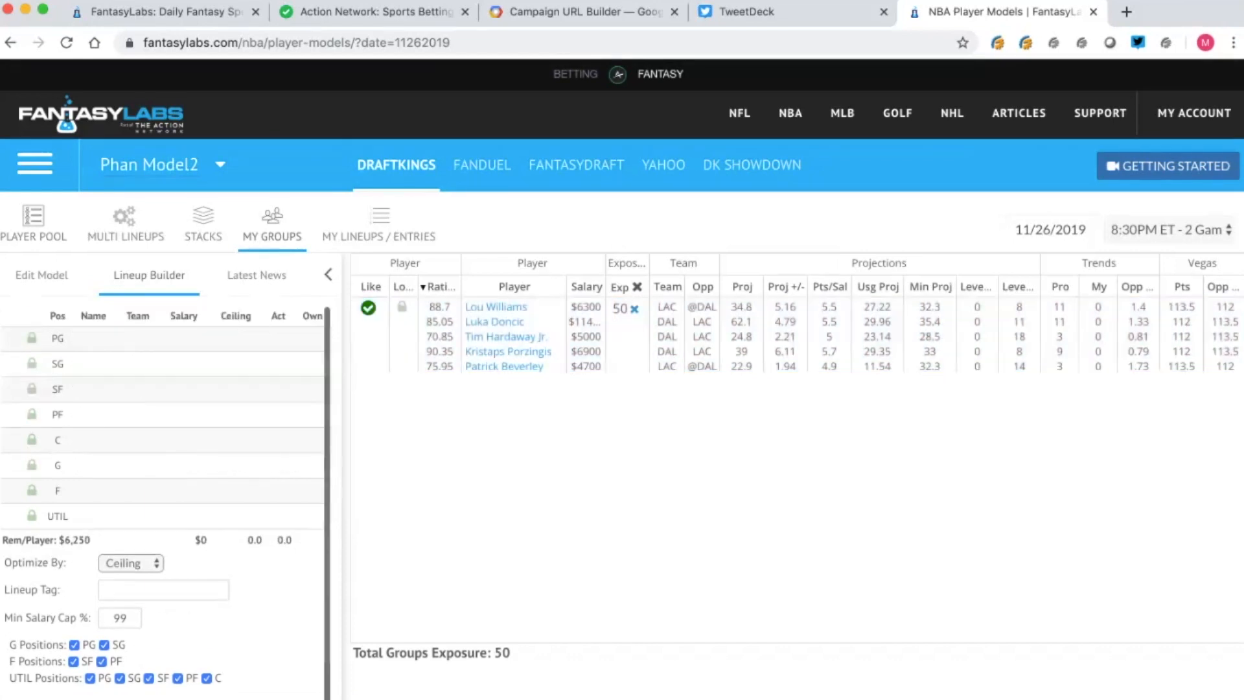
Clear the previous lineups in Multi Lineups and enable the use of My Groups.
left_click(125, 224)
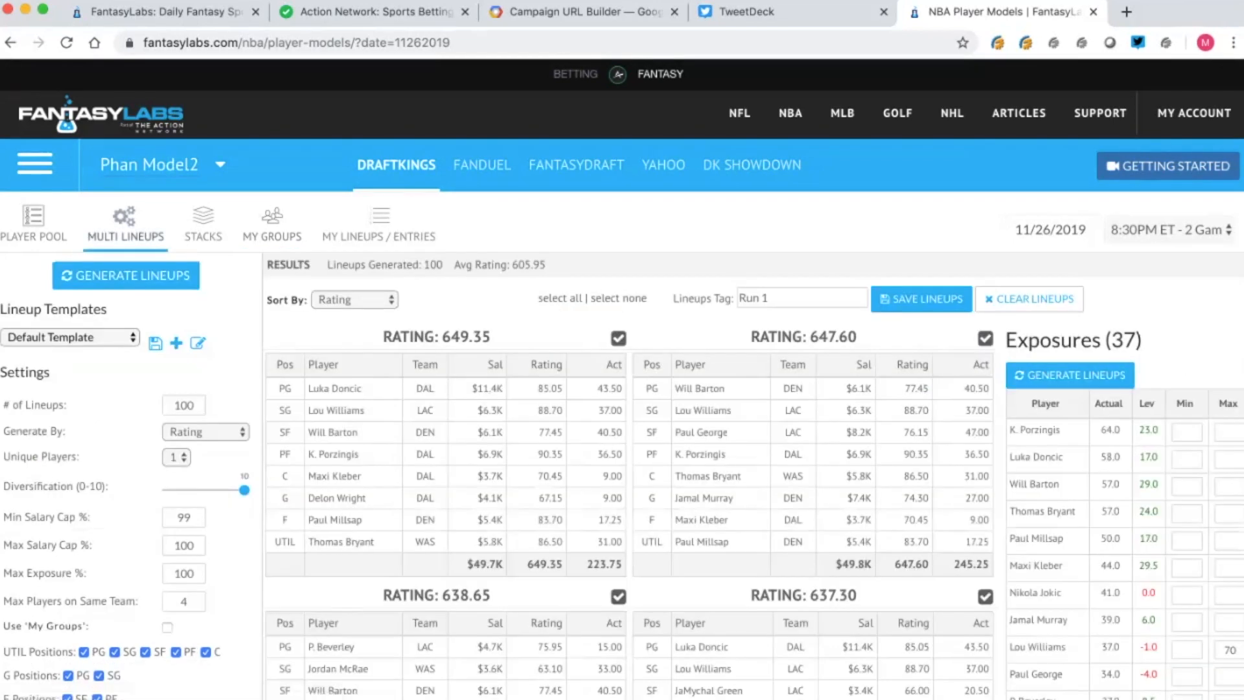
left_click(1031, 299)
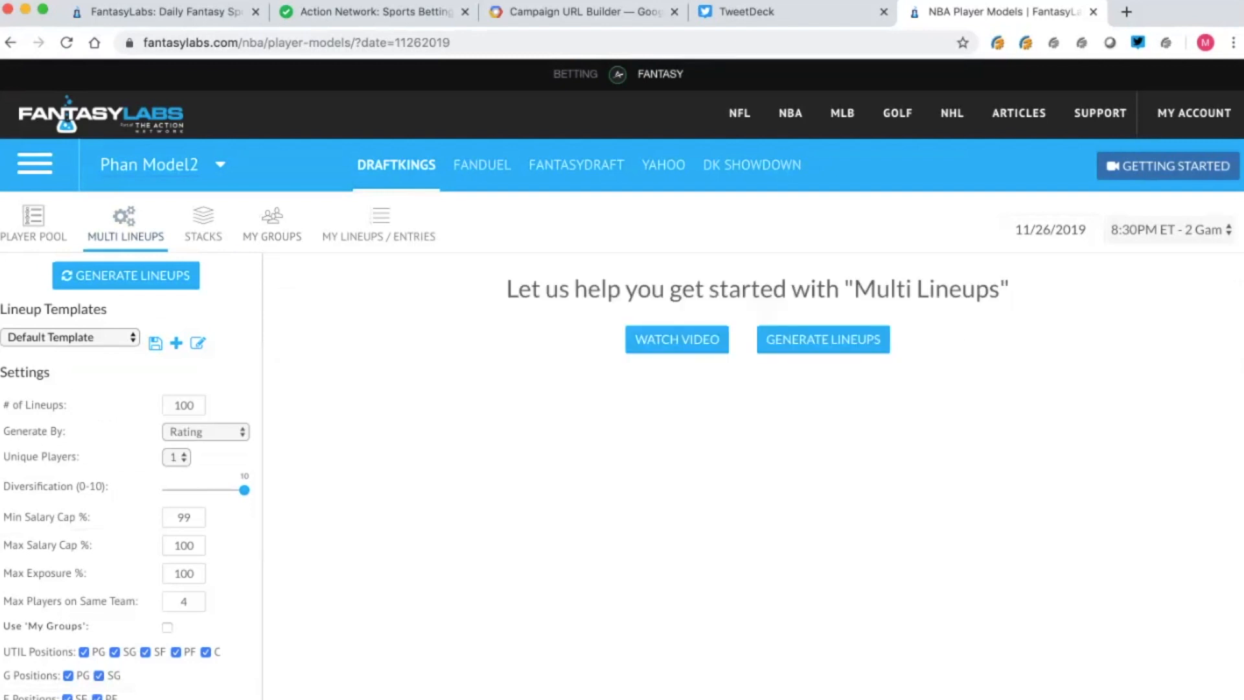
scroll(130, 473, "down", 3)
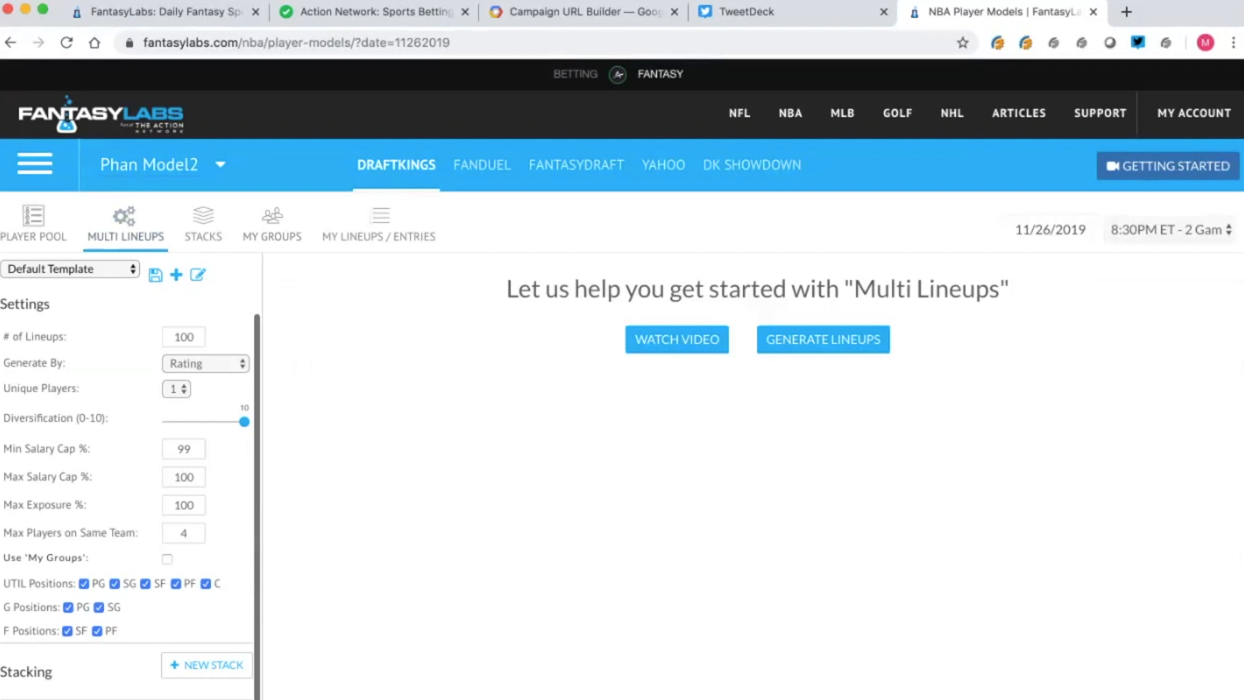
left_click(167, 559)
scroll(167, 559, "up", 3)
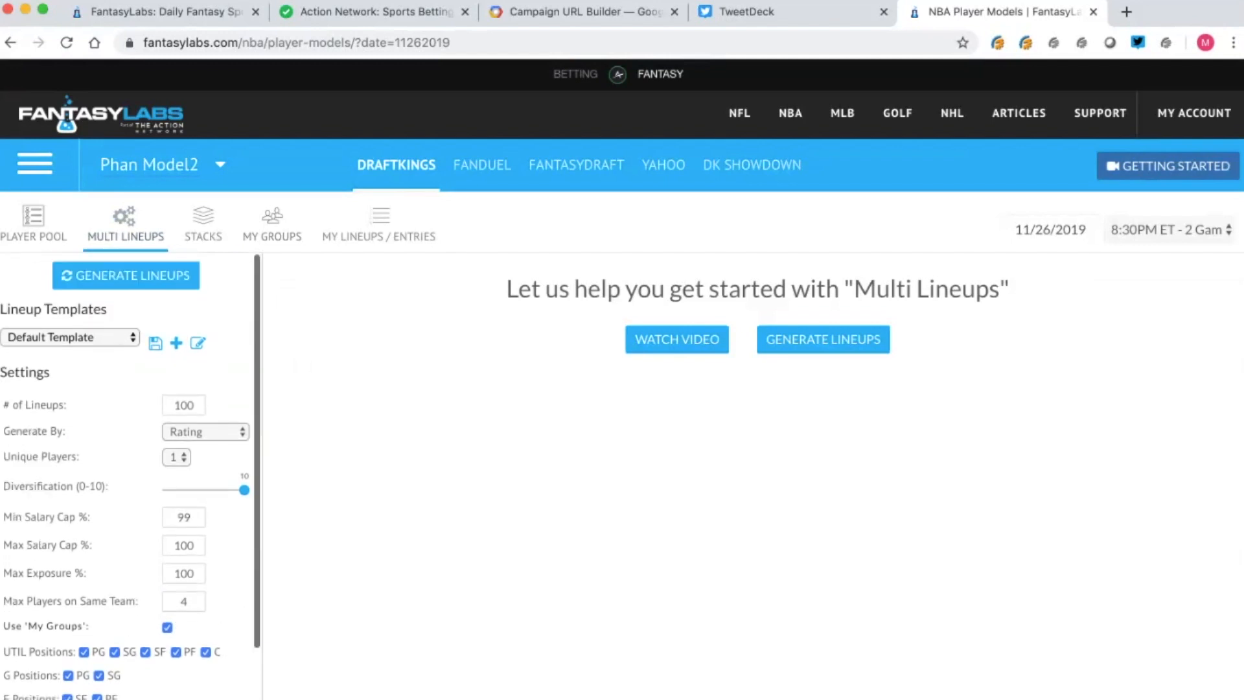
Set diversification to 8 and generate 100 lineups by Ceiling with My Groups in use.
left_click_drag(244, 489, 237, 489)
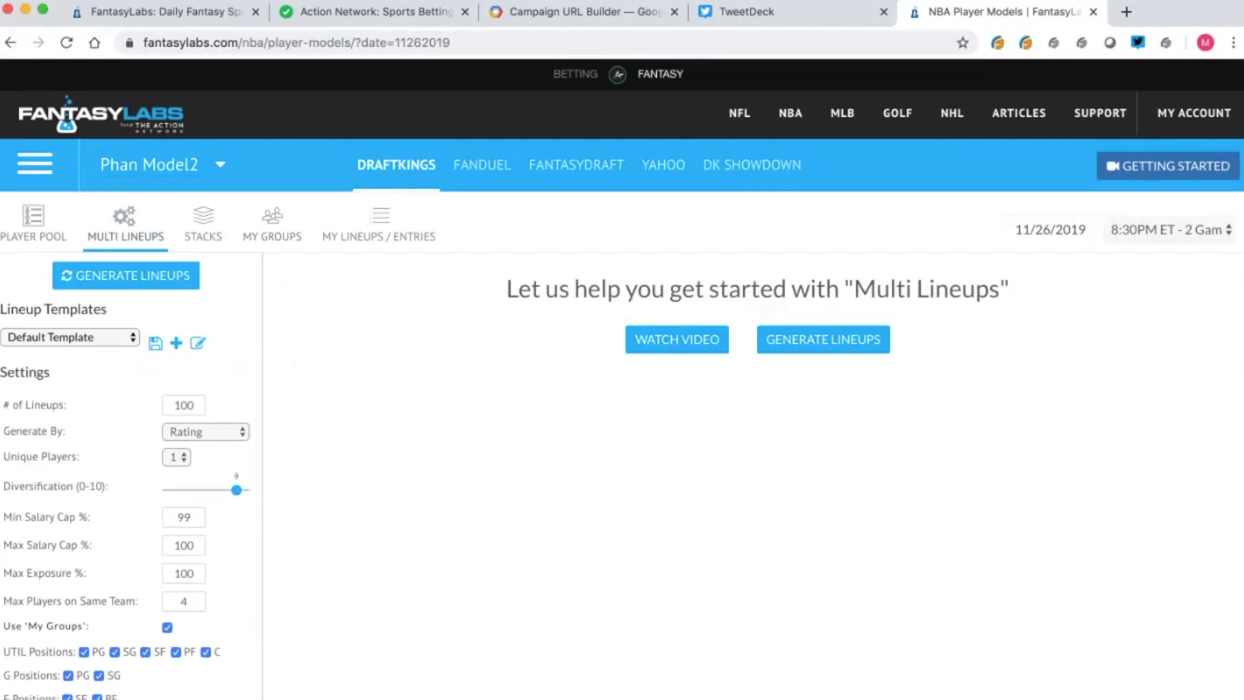
left_click_drag(236, 490, 229, 490)
left_click(205, 432)
left_click(202, 462)
left_click(823, 339)
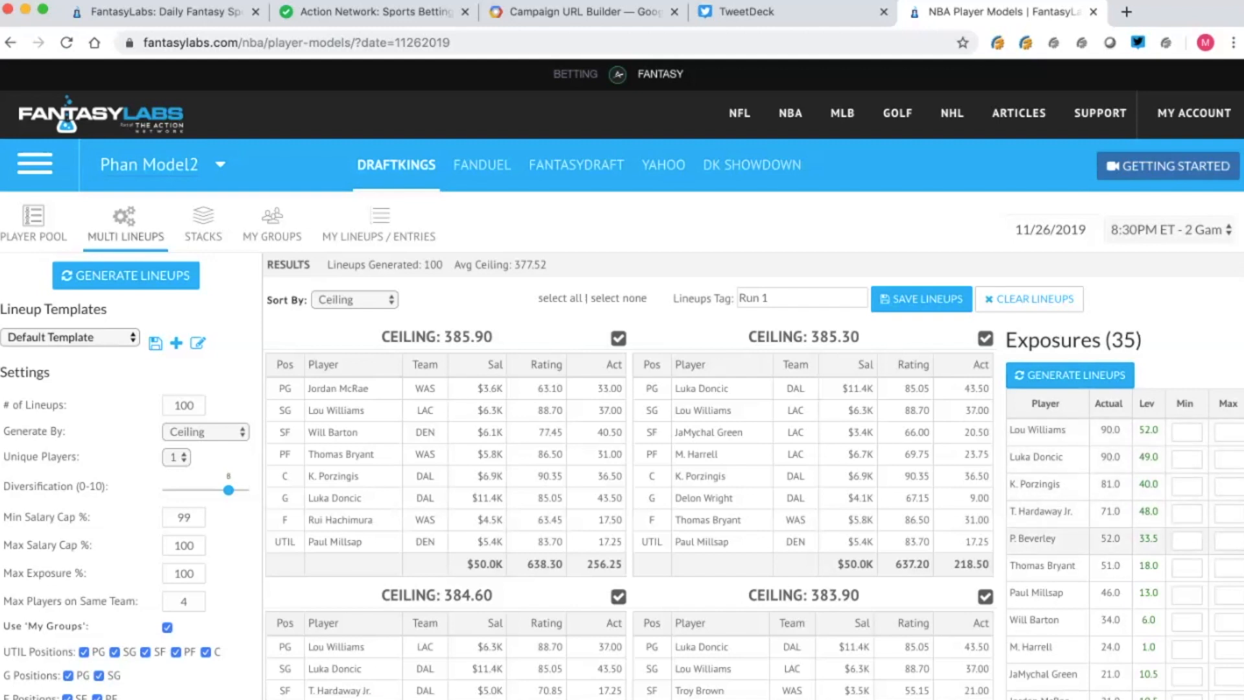
Tag the generated lineups as "Groups" and save them to My Lineups.
triple_click(768, 298)
type("Groups")
left_click(921, 299)
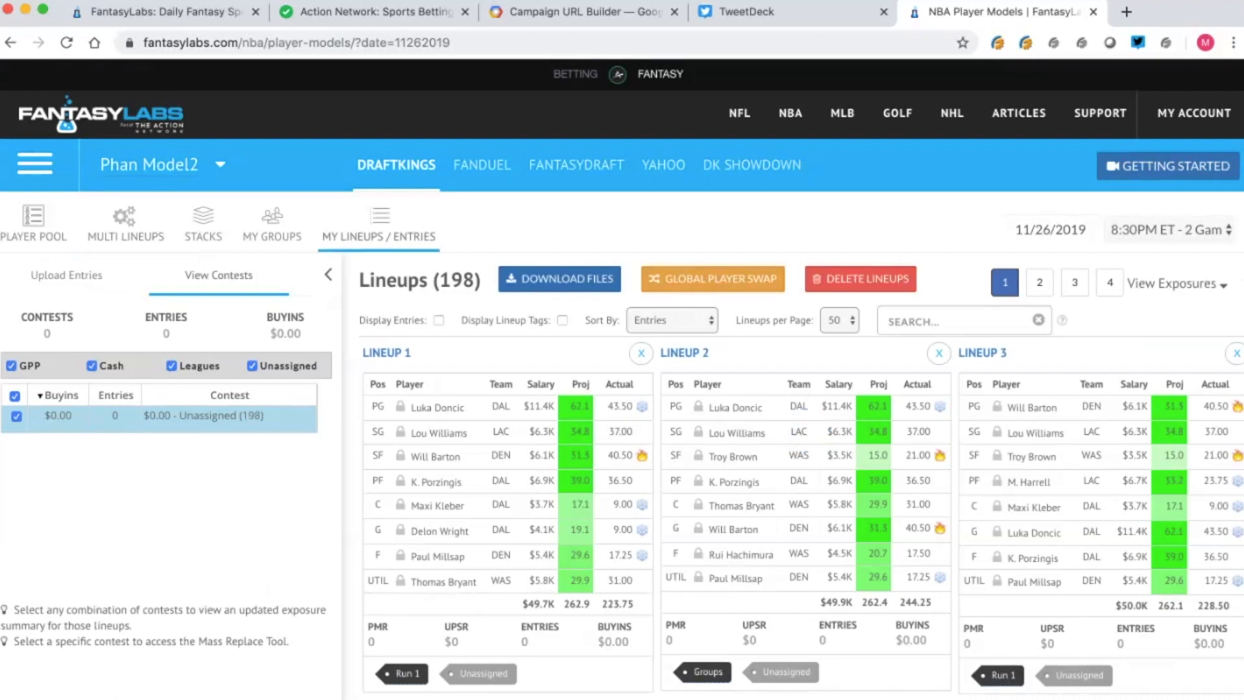
Display the lineup tags, filter the saved lineups by the Groups tag and replace that filter with a search for "beverley".
left_click(563, 320)
left_click(701, 357)
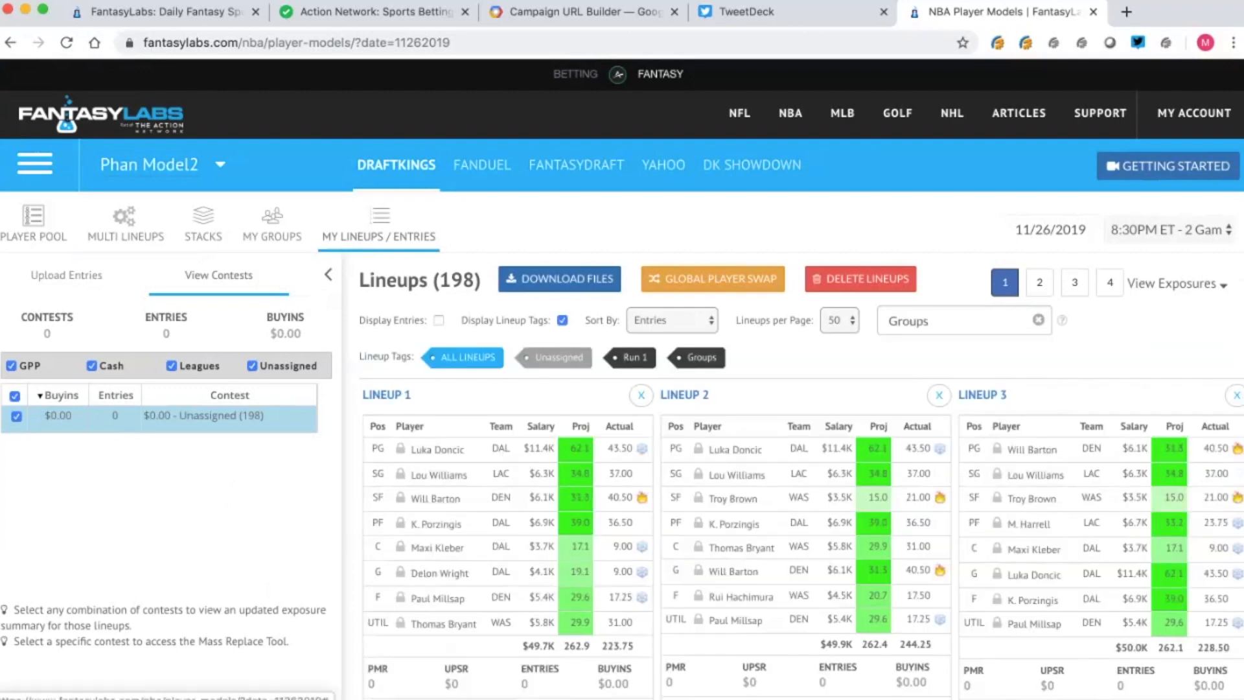
left_click(953, 321)
double_click(952, 321)
left_click(953, 321)
double_click(953, 321)
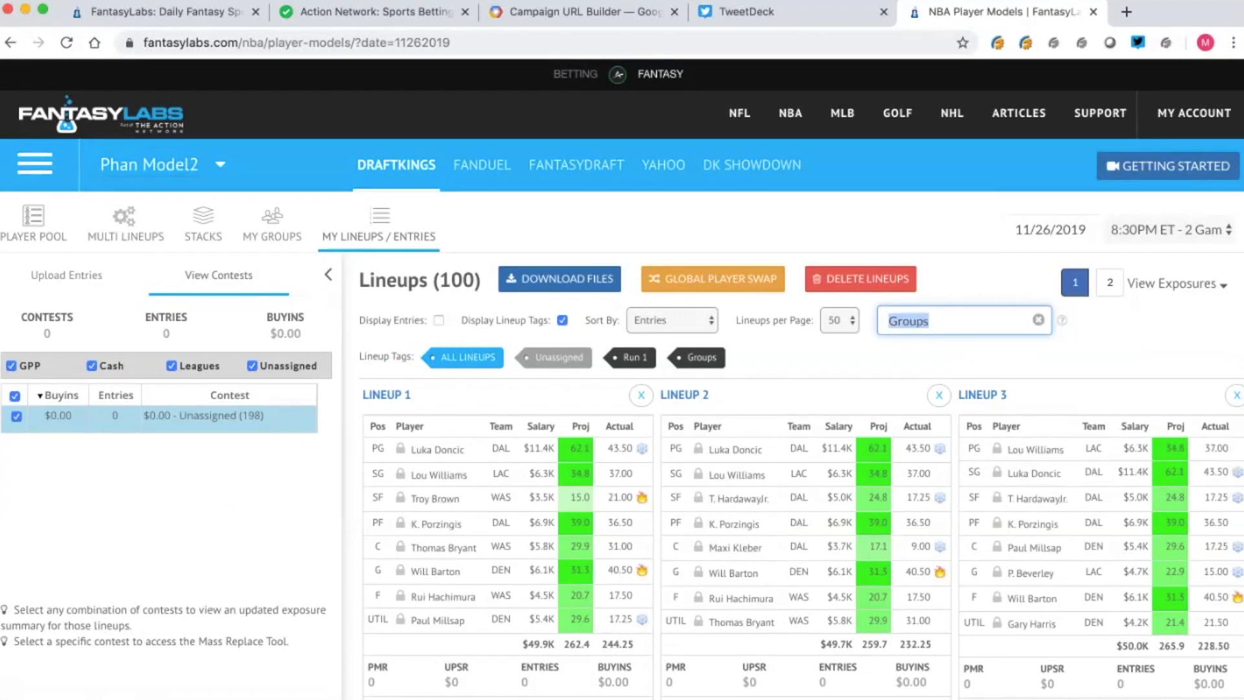
type("beverley")
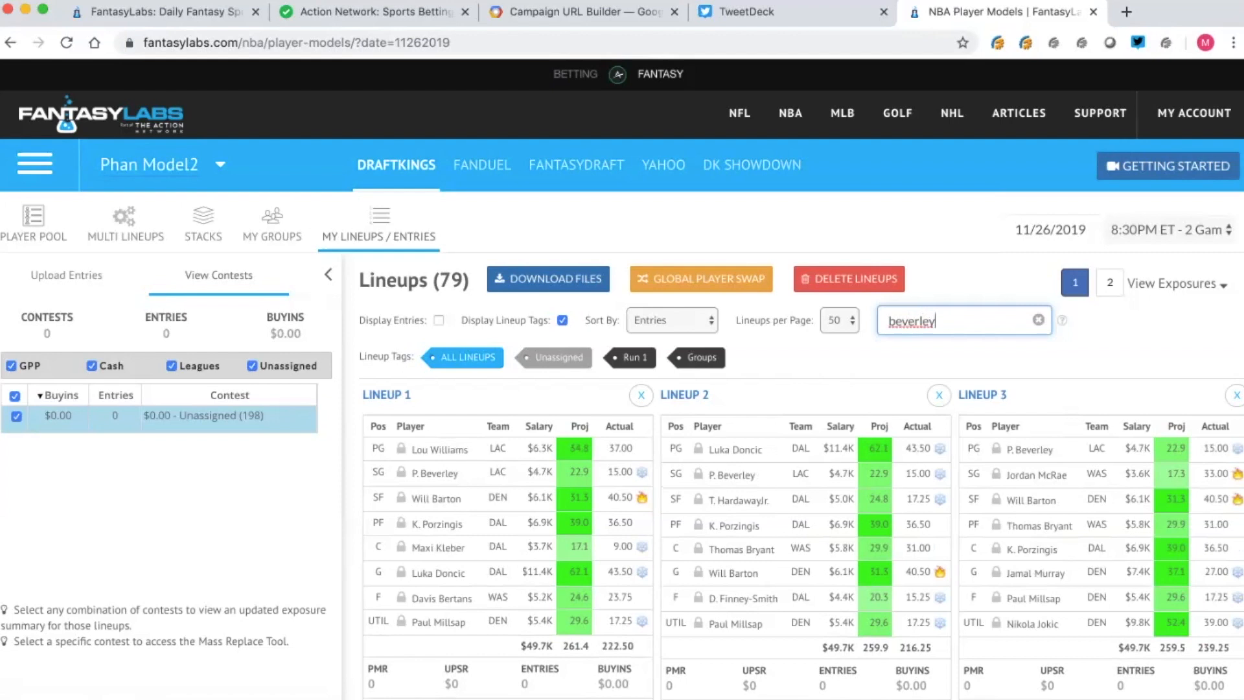
Review the Exposure Summary of the filtered lineups, sorted by each player's share of lineups, and close it.
left_click(1177, 284)
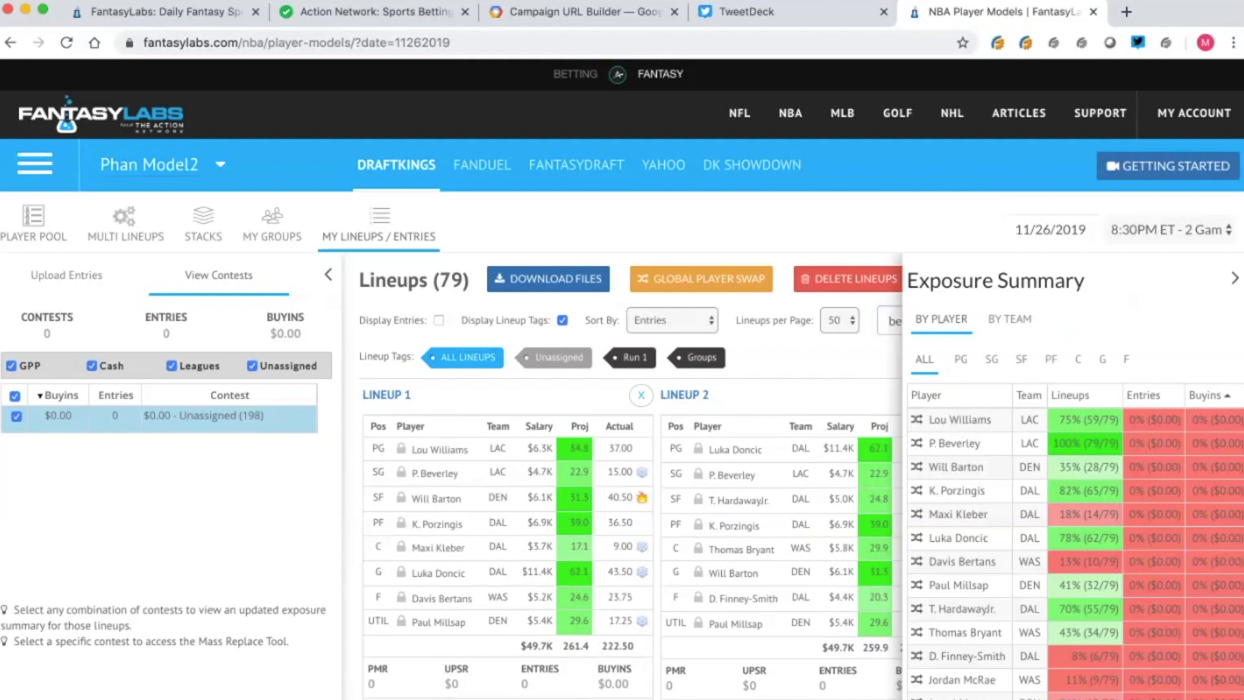
left_click(1070, 394)
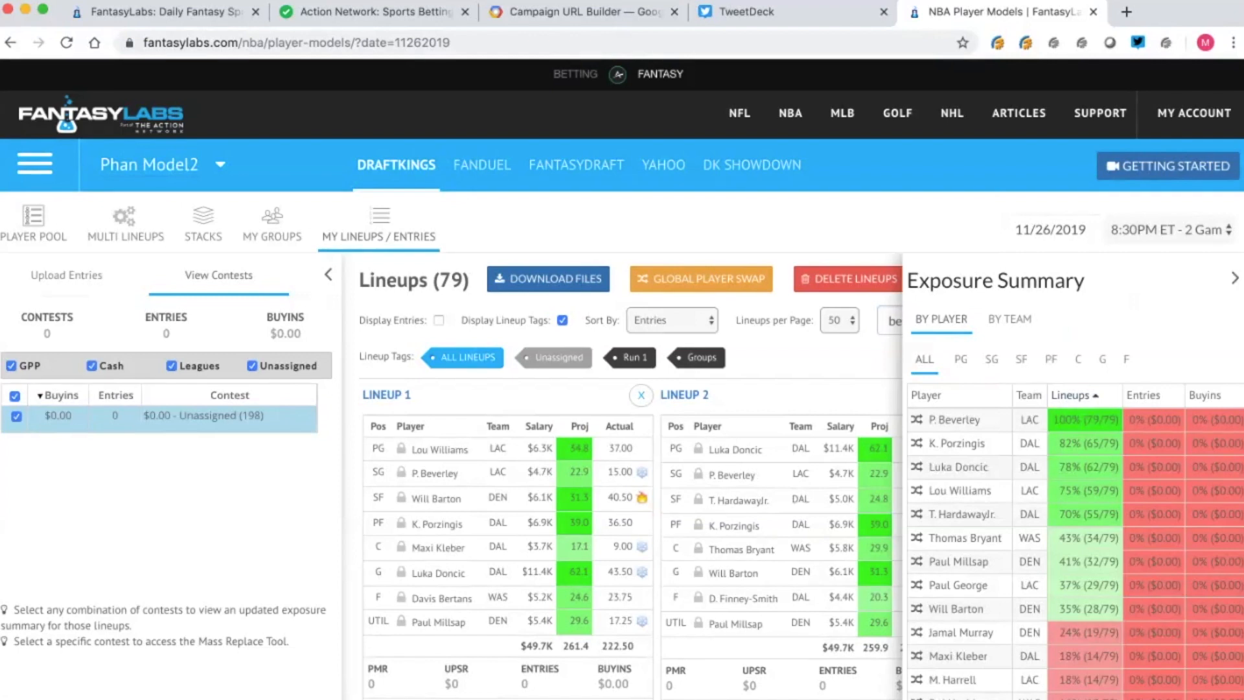
left_click(1234, 278)
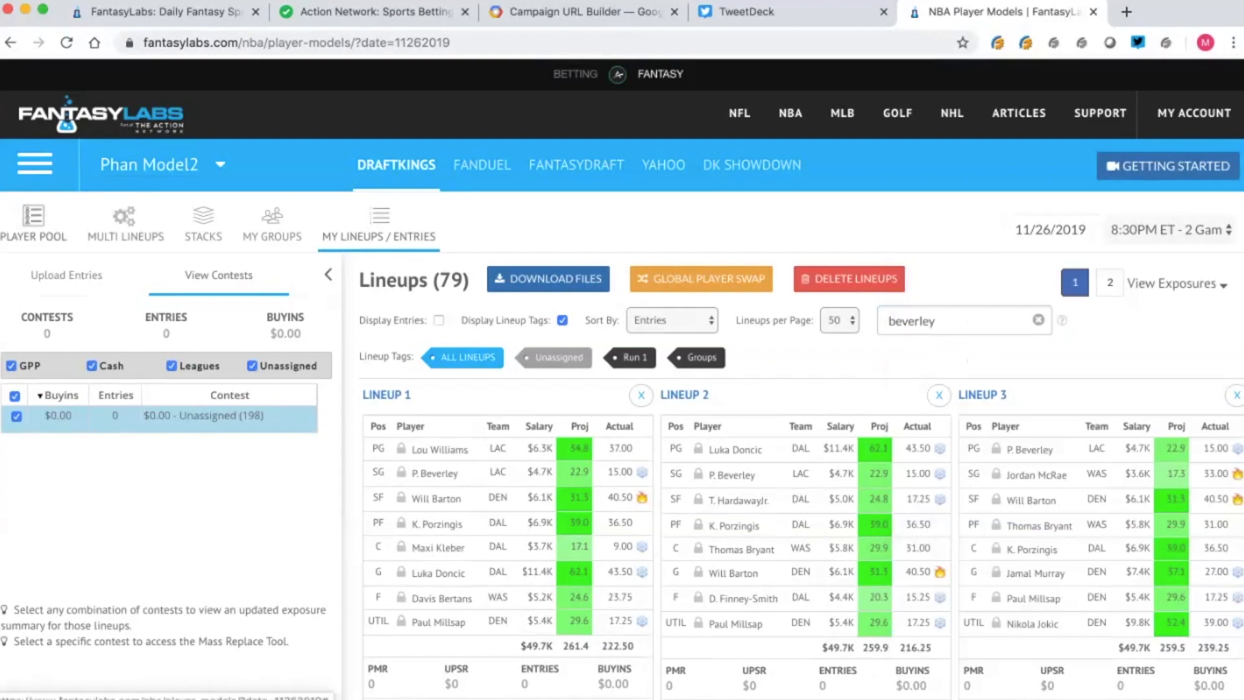
Return to the player pool and examine the top-rated players' actual exposures and projections.
left_click(33, 223)
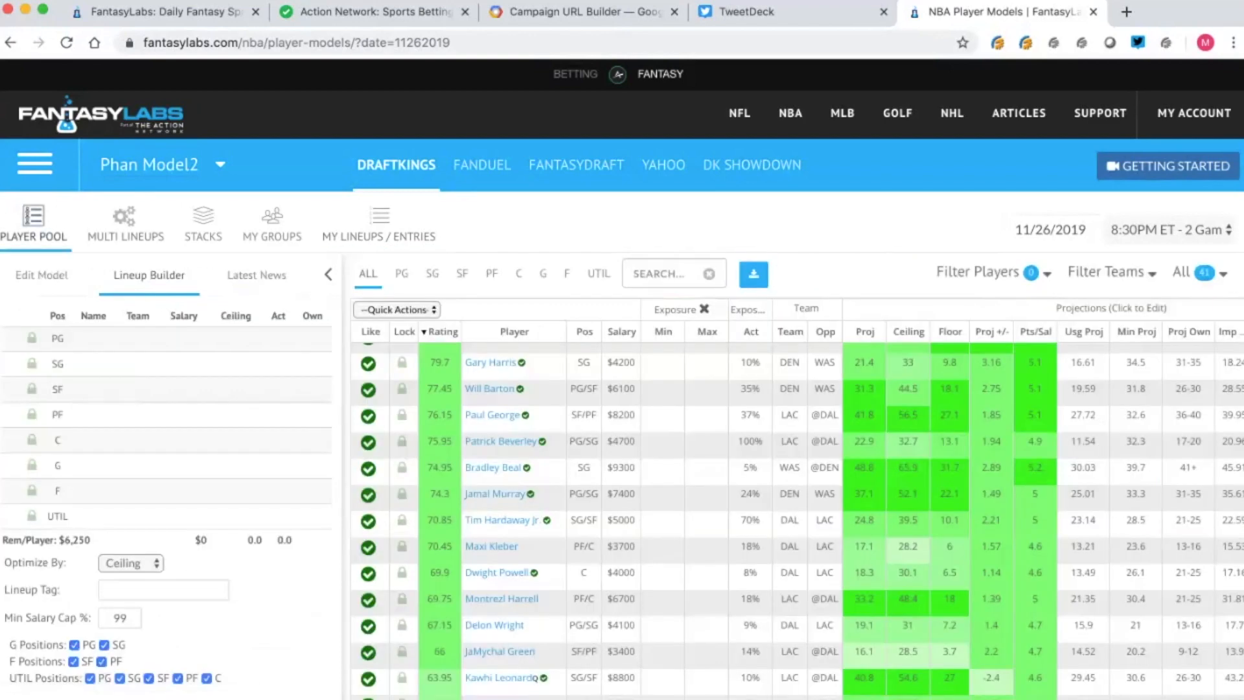
scroll(797, 518, "up", 3)
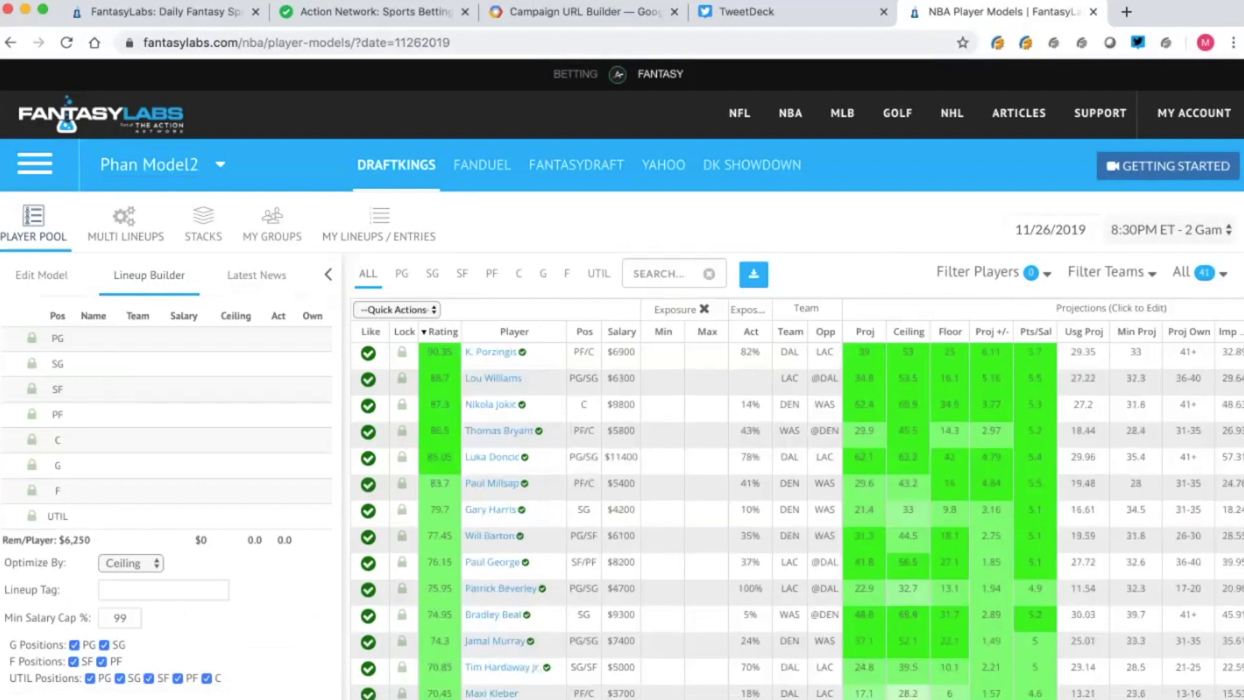
scroll(984, 512, "right", 3)
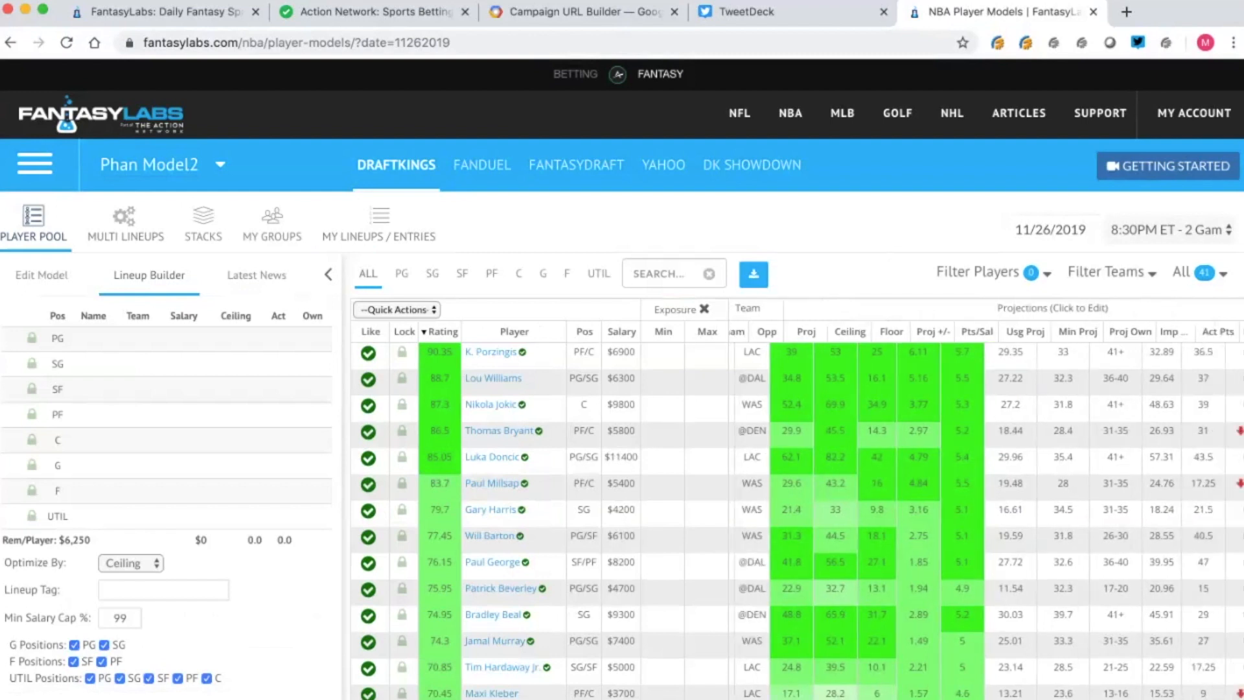
scroll(984, 512, "left", 3)
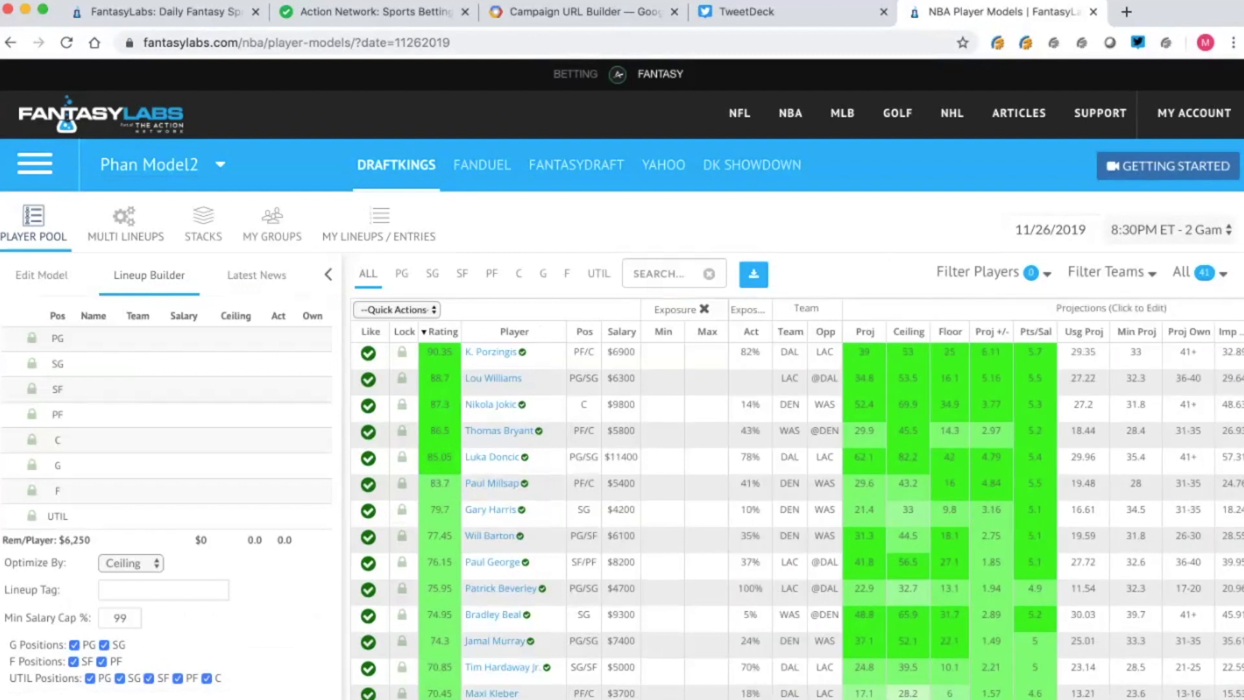